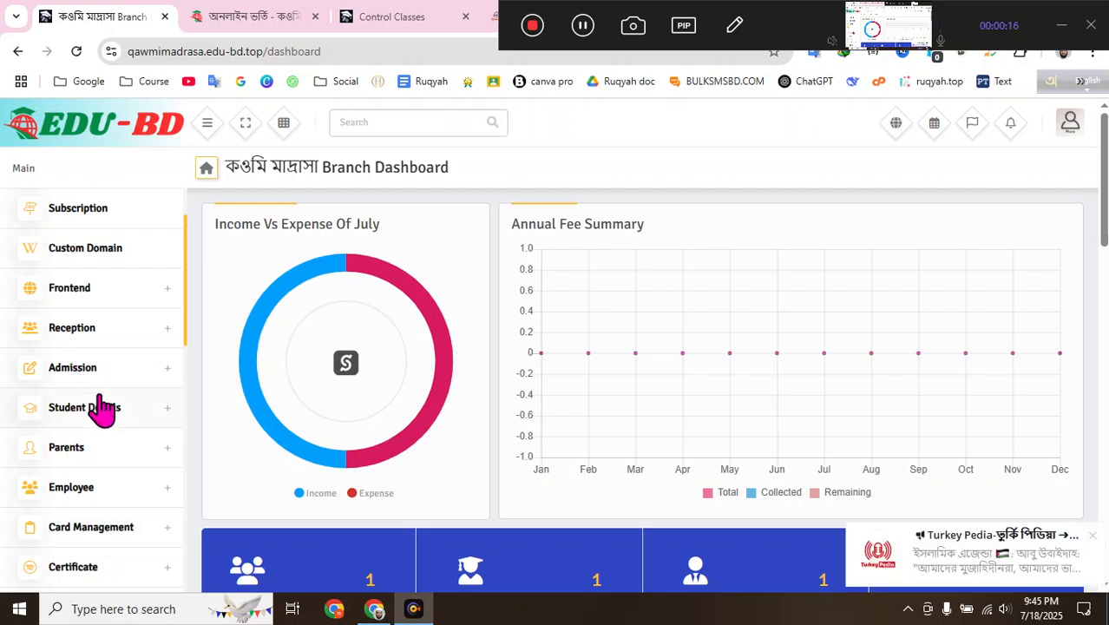
- Scroll the dashboard sidebar and expand the Employee section to show its options
{"action": "scroll", "coordinate": [102, 408], "scroll_direction": "down", "scroll_amount": 3}
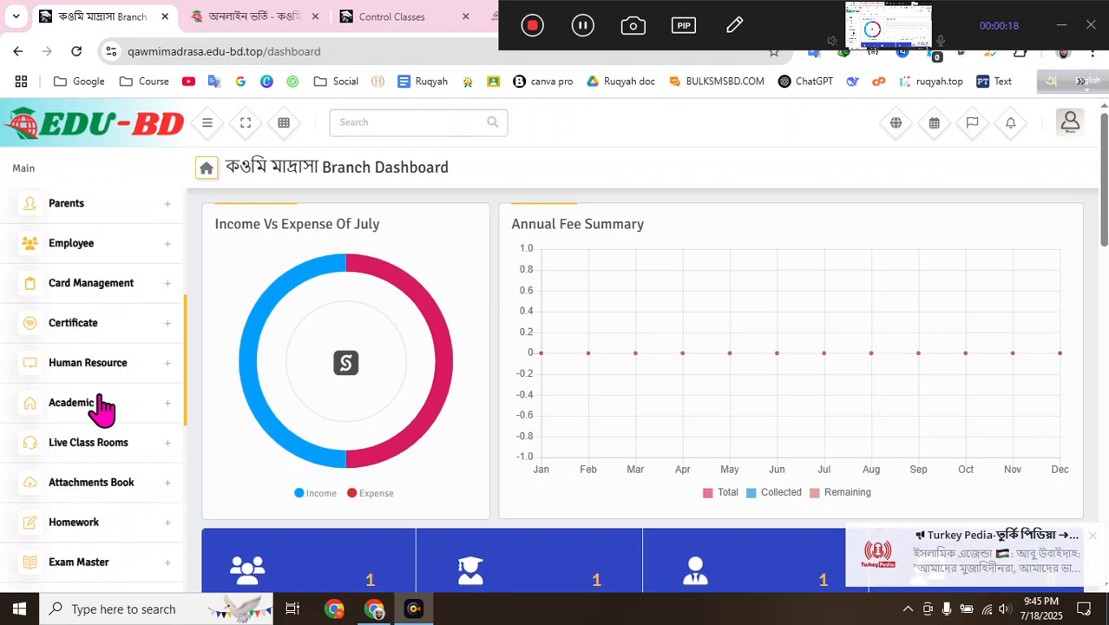
{"action": "scroll", "coordinate": [145, 369], "scroll_direction": "up", "scroll_amount": 2}
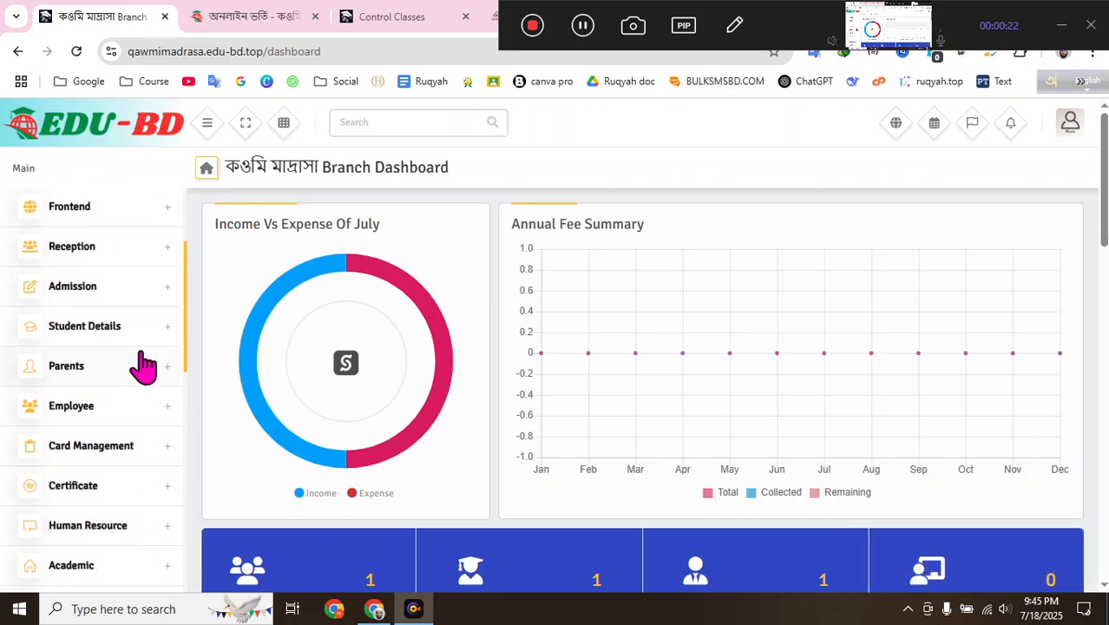
{"action": "scroll", "coordinate": [144, 366], "scroll_direction": "down", "scroll_amount": 2}
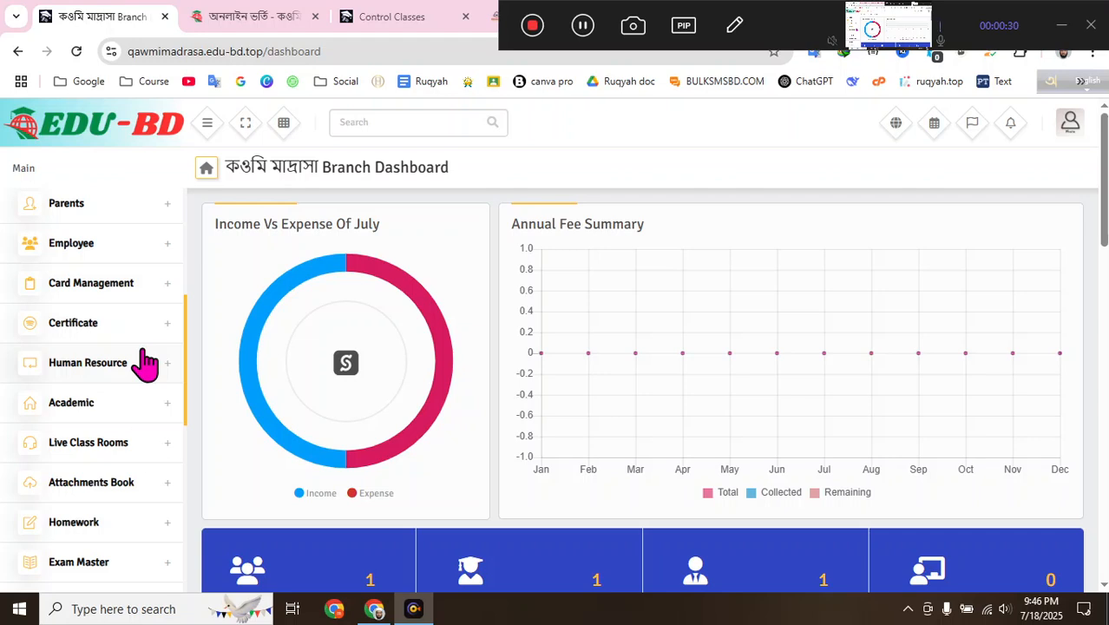
{"action": "scroll", "coordinate": [147, 365], "scroll_direction": "up", "scroll_amount": 1}
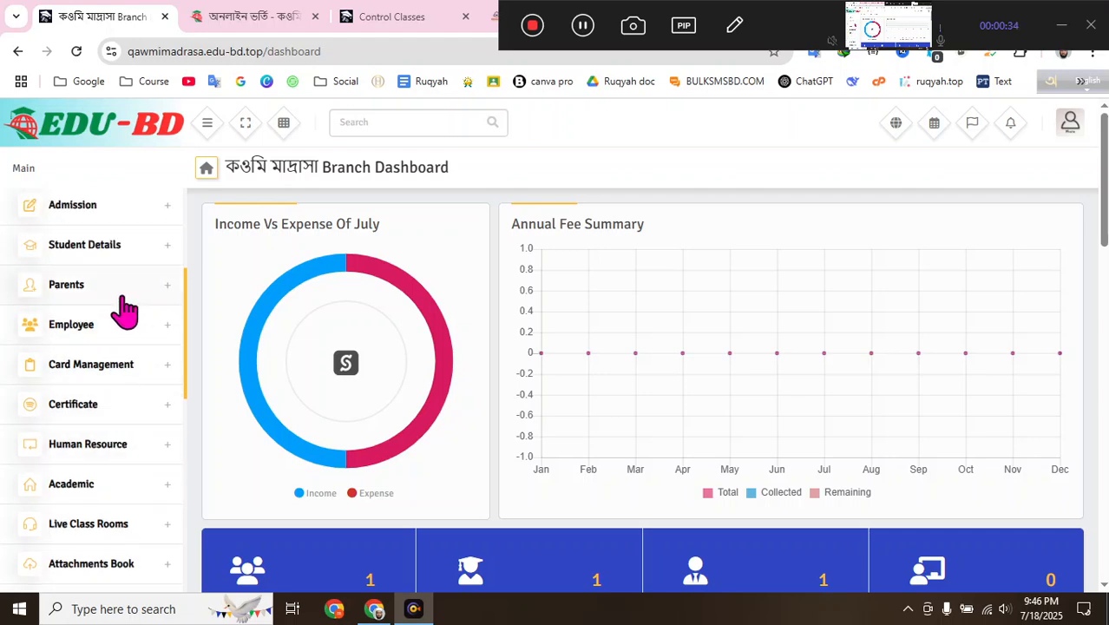
{"action": "left_click", "coordinate": [102, 331]}
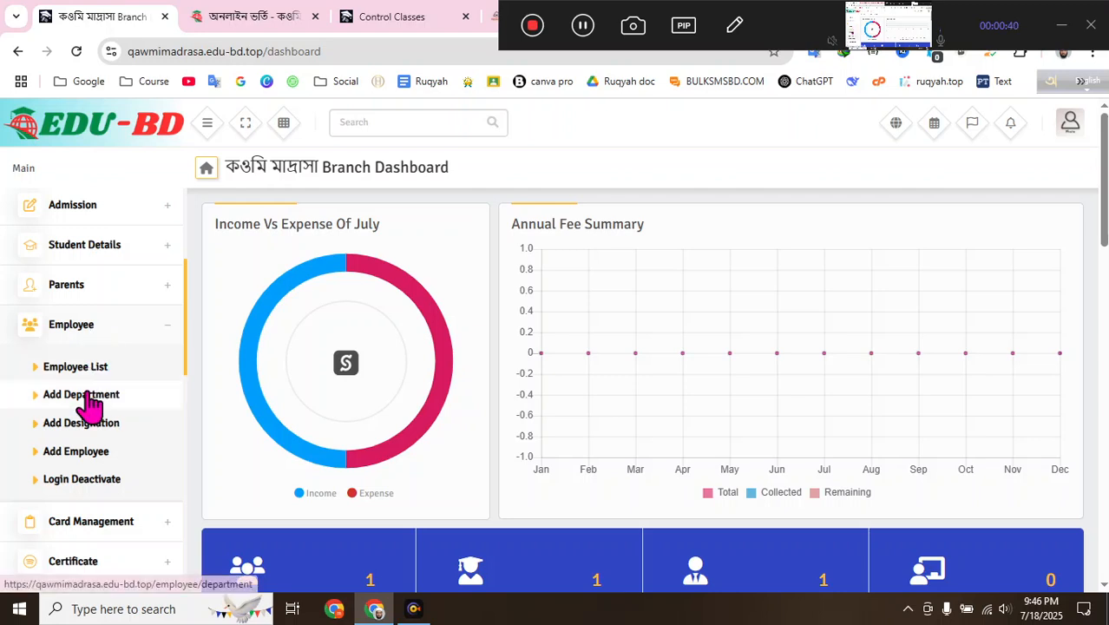
- Open the Add Employee form and look through the Role choices without picking one
{"action": "left_click", "coordinate": [91, 467]}
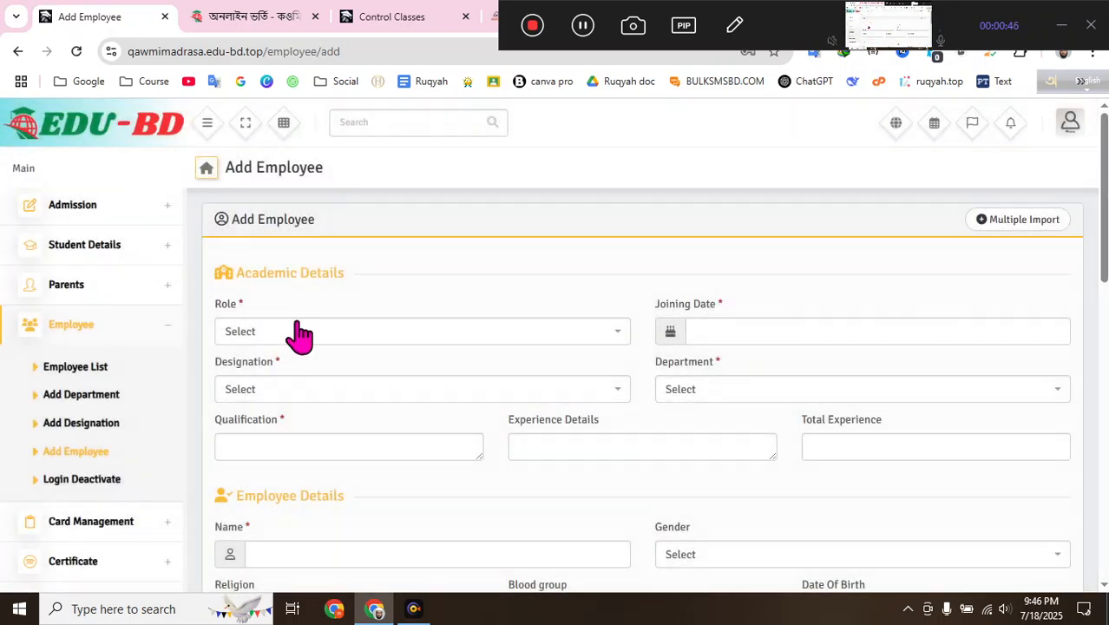
{"action": "left_click", "coordinate": [300, 333]}
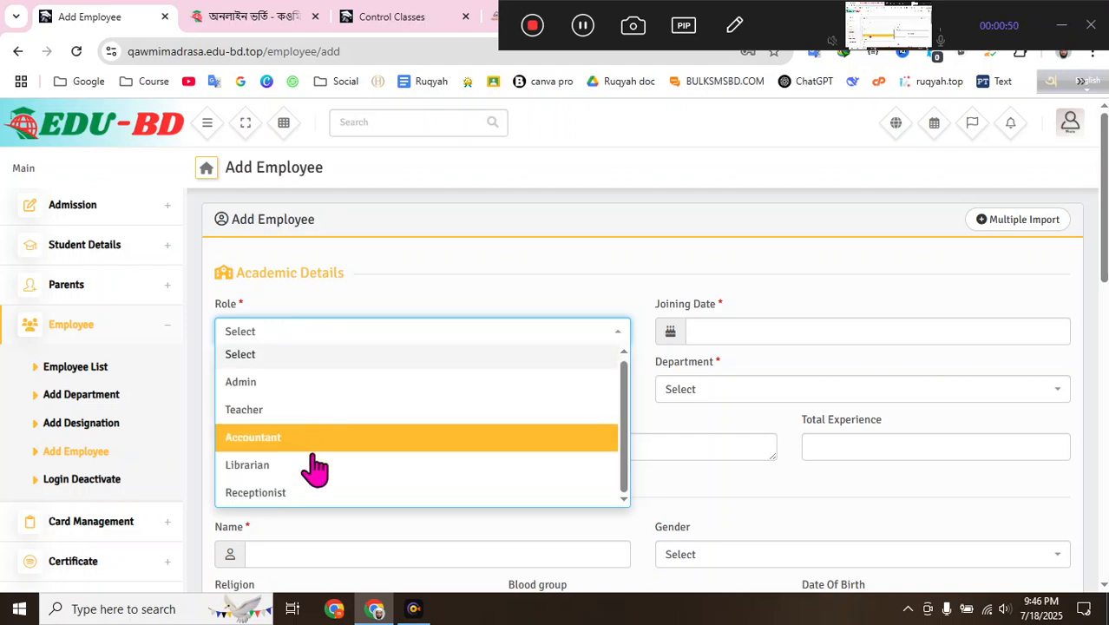
{"action": "left_click", "coordinate": [379, 274]}
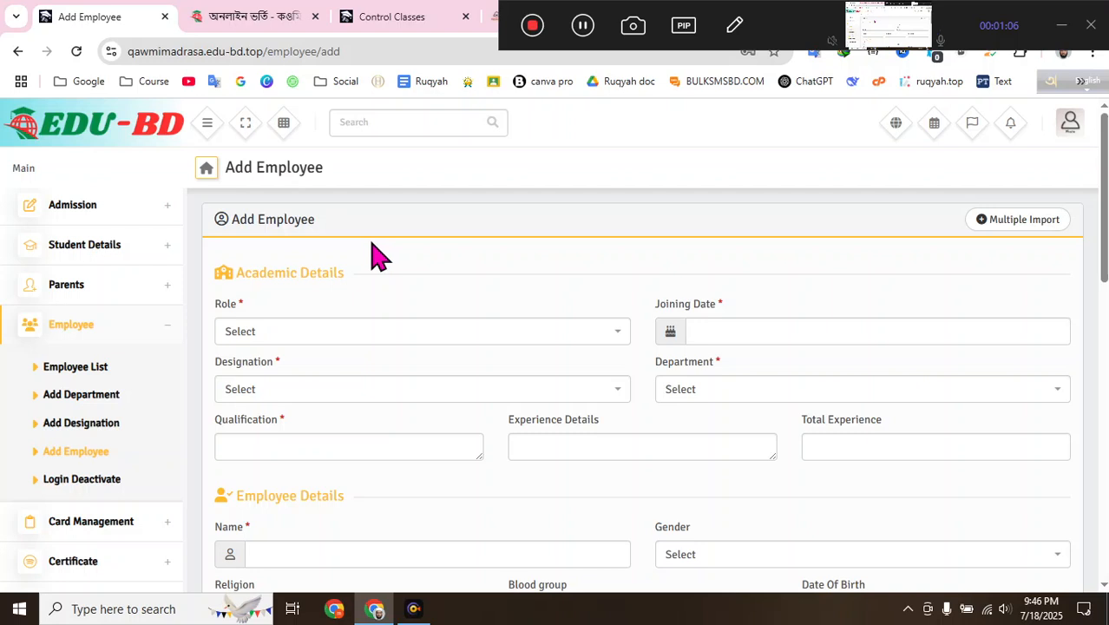
{"action": "left_click", "coordinate": [367, 331]}
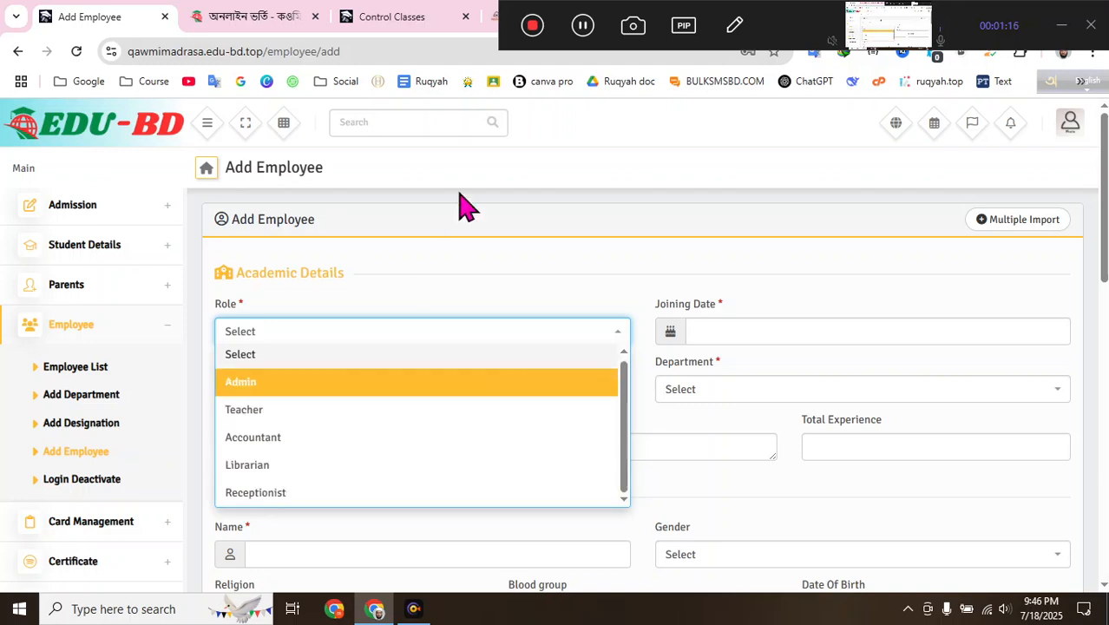
{"action": "left_click", "coordinate": [470, 158]}
- Expand the Settings section of the sidebar and move to another browser tab
{"action": "scroll", "coordinate": [87, 408], "scroll_direction": "down", "scroll_amount": 8}
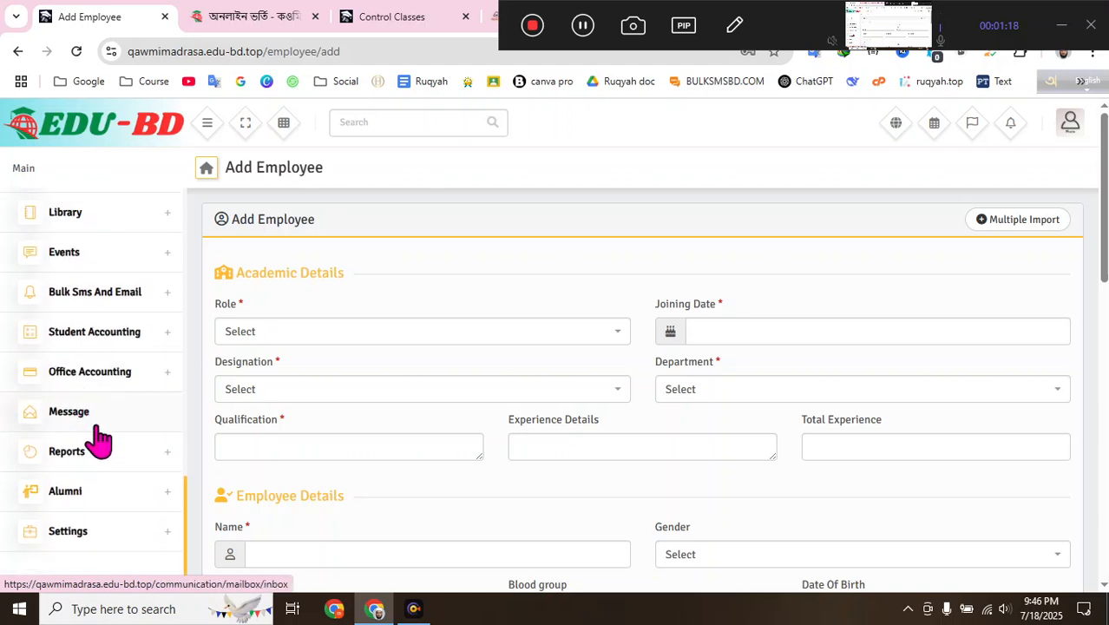
{"action": "left_click", "coordinate": [109, 530]}
{"action": "scroll", "coordinate": [141, 405], "scroll_direction": "down", "scroll_amount": 2}
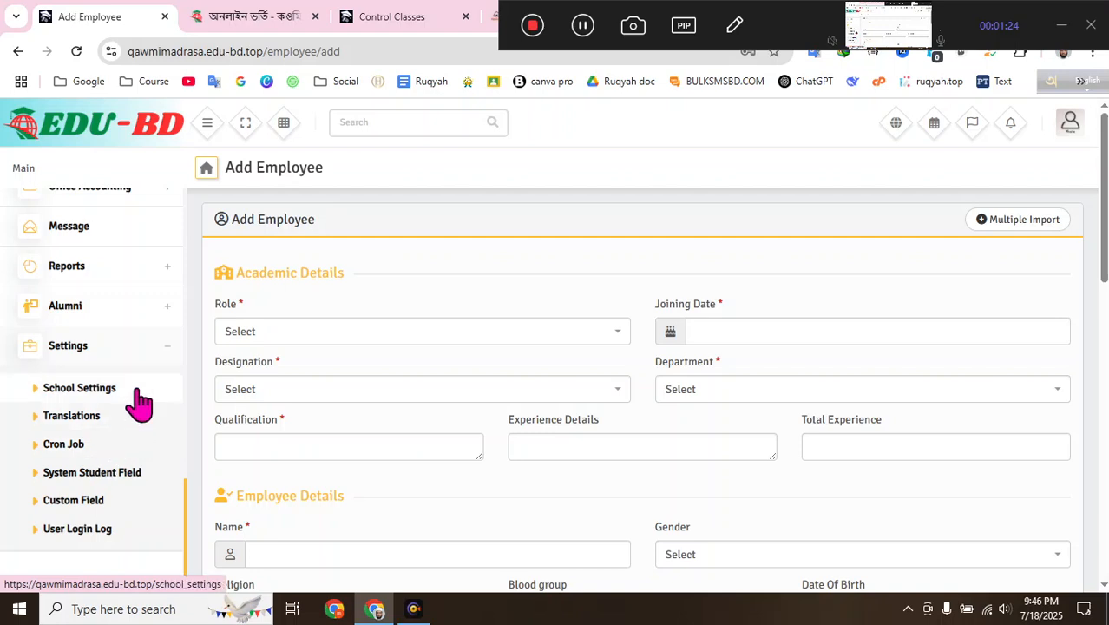
{"action": "scroll", "coordinate": [142, 398], "scroll_direction": "up", "scroll_amount": 1}
{"action": "scroll", "coordinate": [154, 409], "scroll_direction": "up", "scroll_amount": 2}
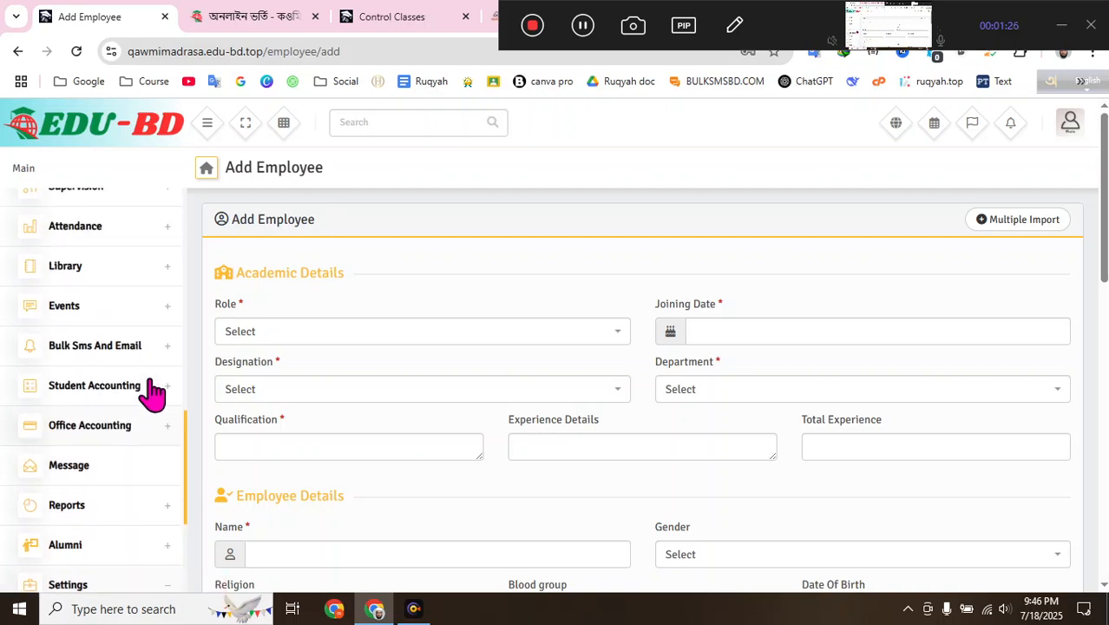
{"action": "left_click", "coordinate": [583, 26]}
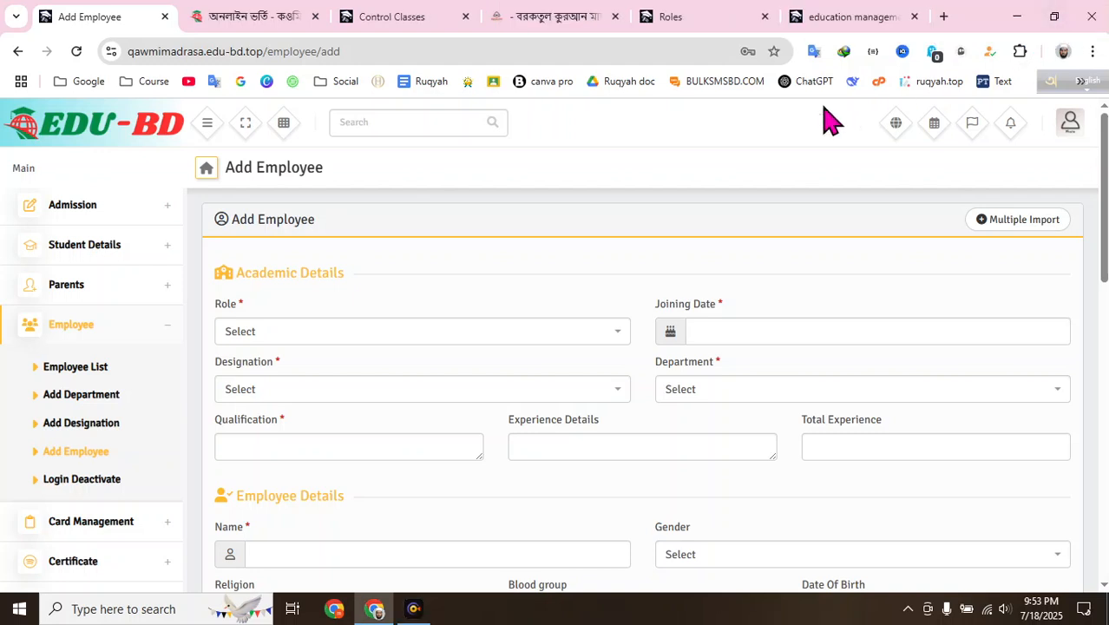
- Switch to the Roles tab and scroll through the Teacher role's view/add/edit/delete checkboxes
{"action": "left_click", "coordinate": [728, 22]}
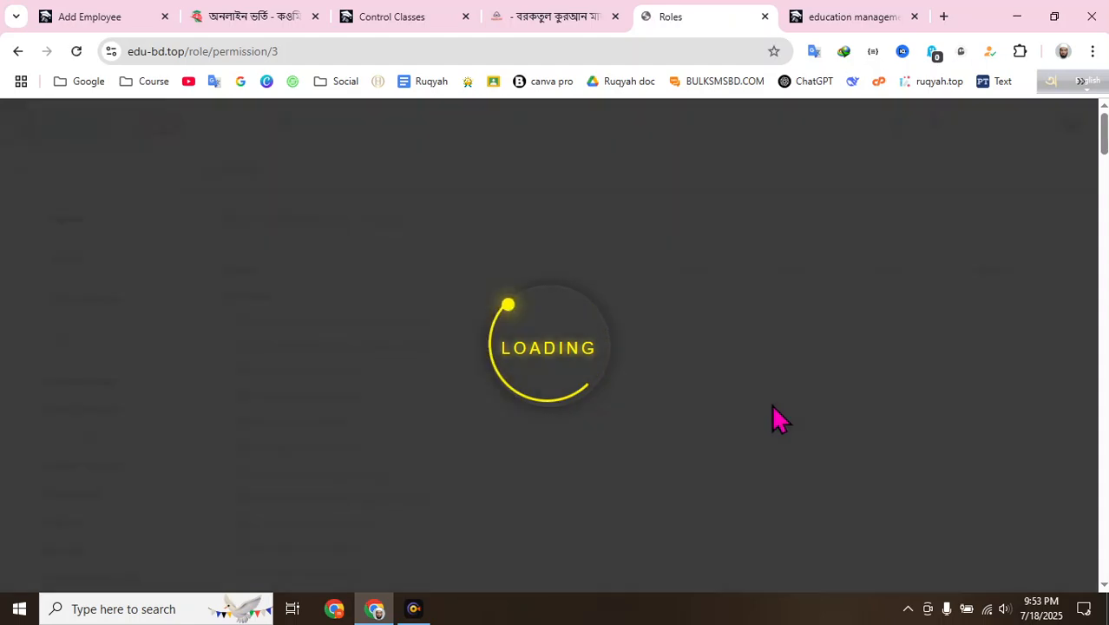
{"action": "scroll", "coordinate": [639, 292], "scroll_direction": "down", "scroll_amount": 1}
{"action": "scroll", "coordinate": [638, 292], "scroll_direction": "up", "scroll_amount": 1}
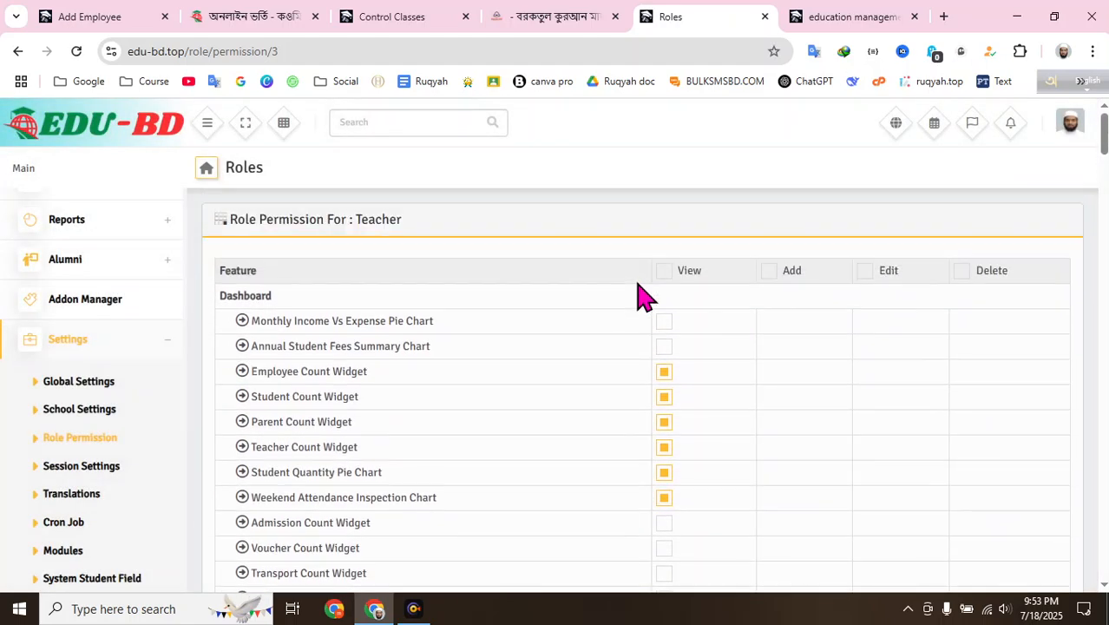
{"action": "scroll", "coordinate": [639, 293], "scroll_direction": "down", "scroll_amount": 1}
{"action": "scroll", "coordinate": [383, 297], "scroll_direction": "up", "scroll_amount": 1}
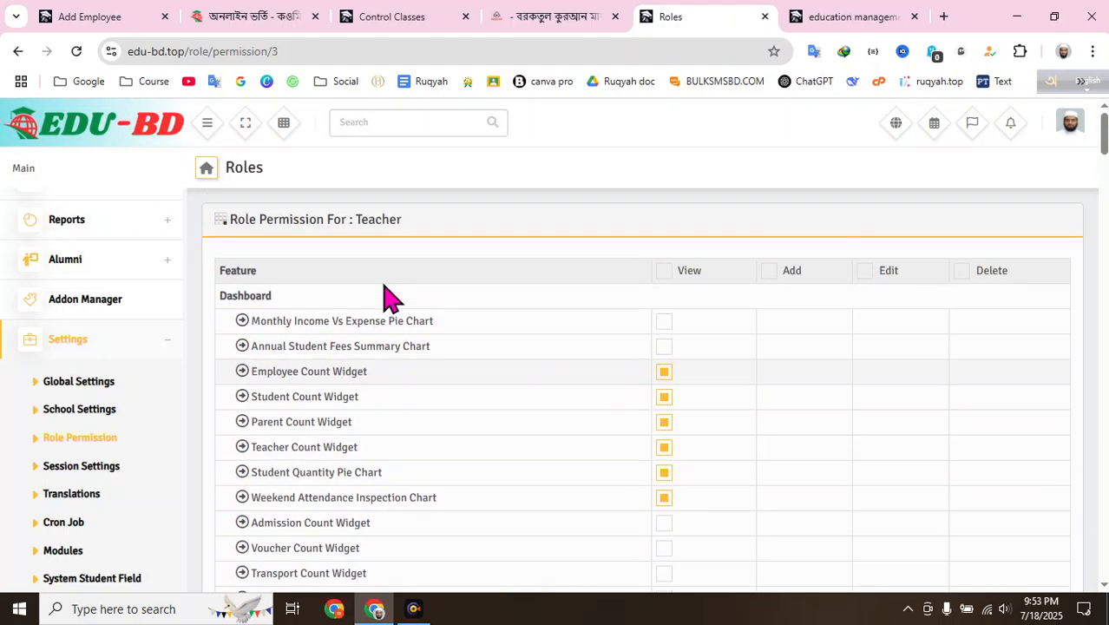
{"action": "scroll", "coordinate": [285, 293], "scroll_direction": "down", "scroll_amount": 1}
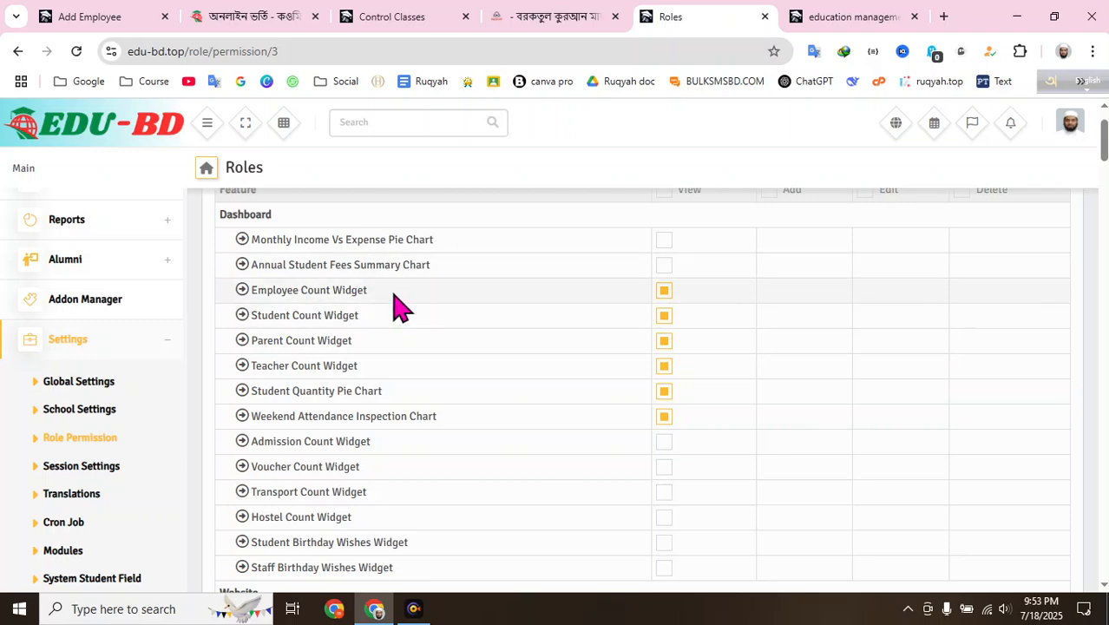
{"action": "scroll", "coordinate": [408, 400], "scroll_direction": "down", "scroll_amount": 4}
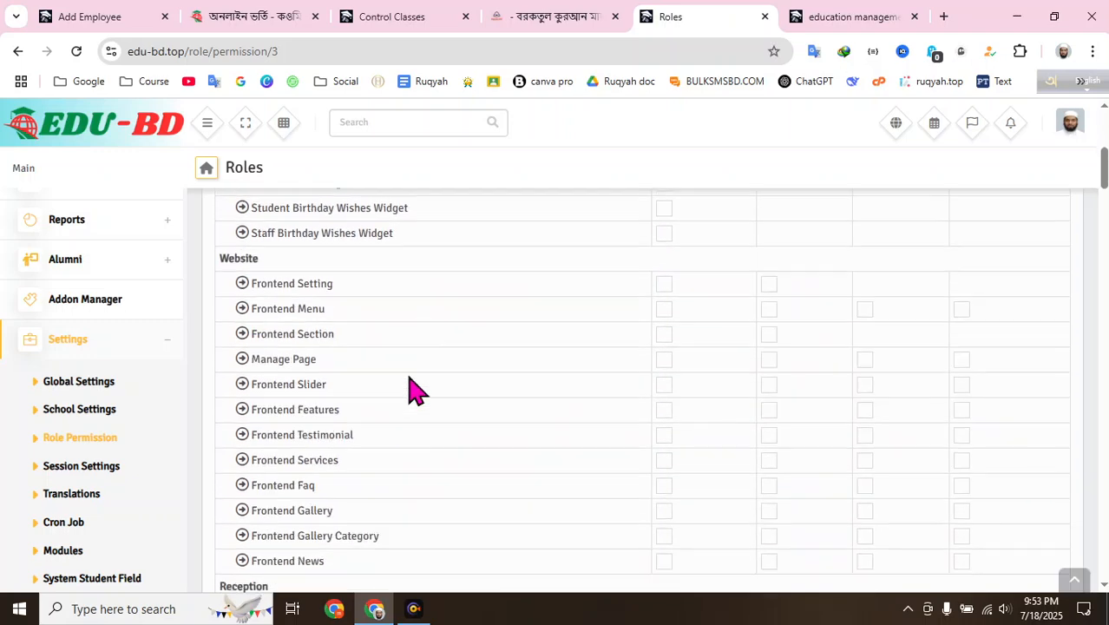
{"action": "scroll", "coordinate": [415, 388], "scroll_direction": "up", "scroll_amount": 5}
{"action": "scroll", "coordinate": [412, 369], "scroll_direction": "down", "scroll_amount": 10}
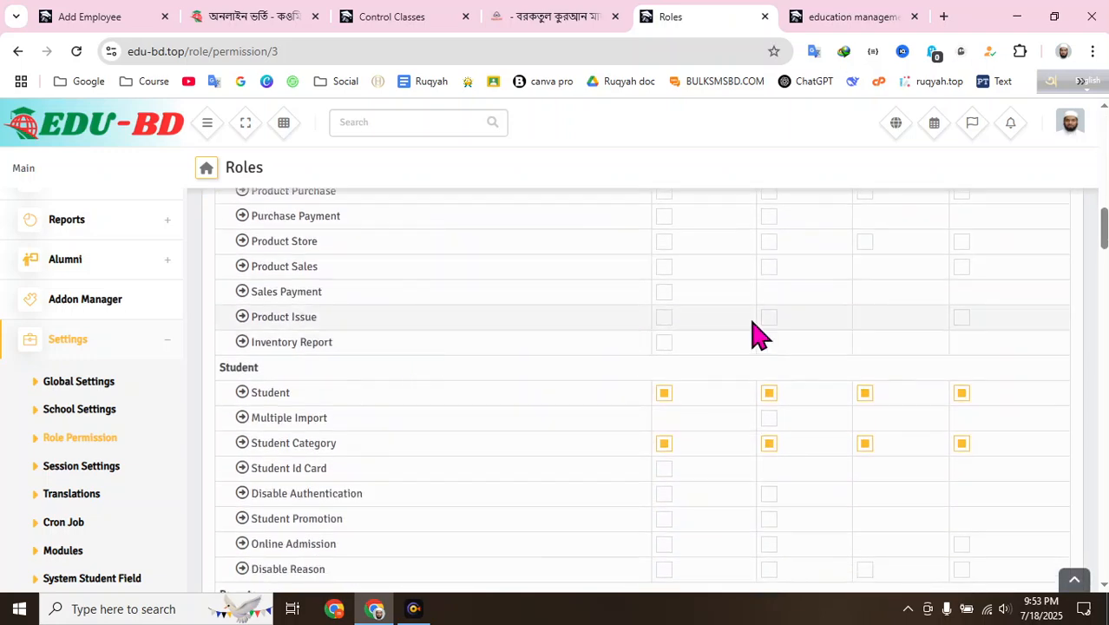
{"action": "scroll", "coordinate": [744, 332], "scroll_direction": "up", "scroll_amount": 11}
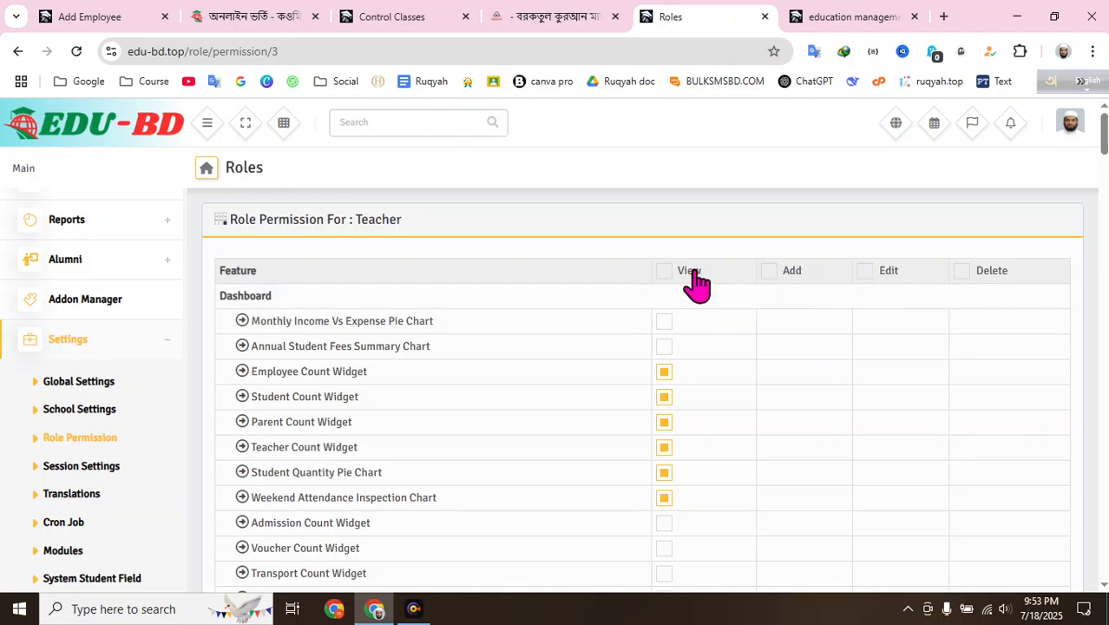
{"action": "scroll", "coordinate": [699, 278], "scroll_direction": "down", "scroll_amount": 10}
{"action": "scroll", "coordinate": [699, 278], "scroll_direction": "down", "scroll_amount": 4}
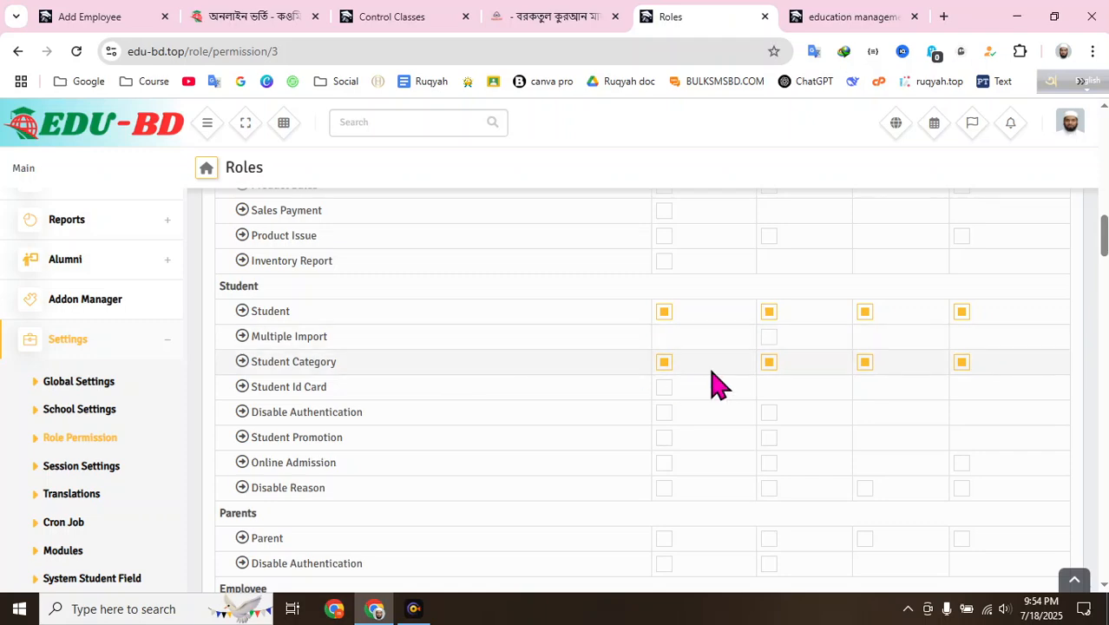
{"action": "scroll", "coordinate": [485, 379], "scroll_direction": "down", "scroll_amount": 3}
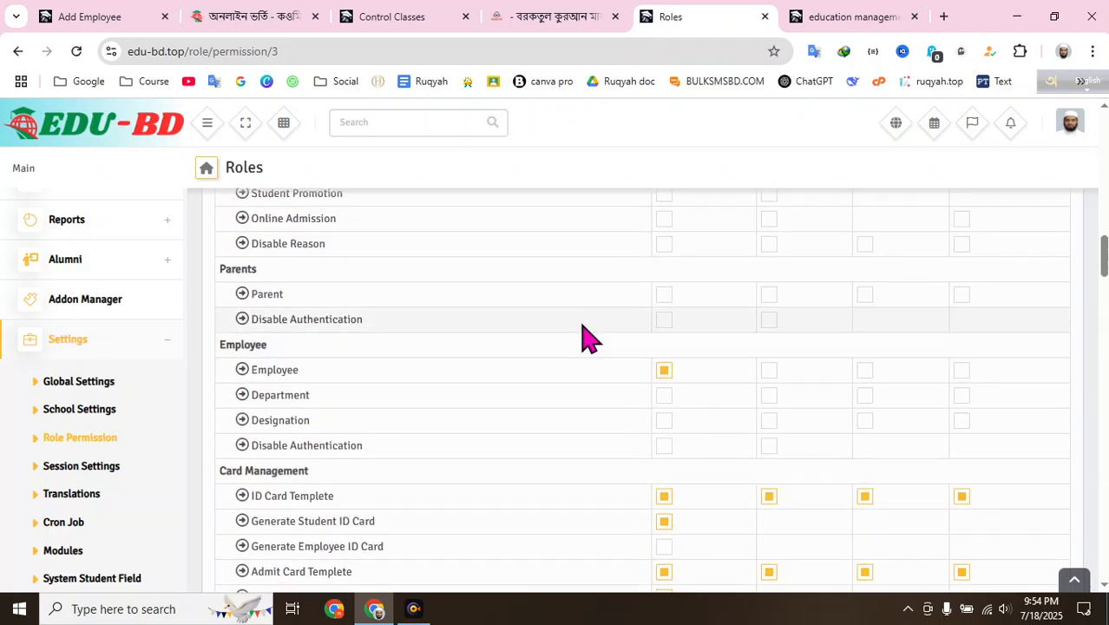
{"action": "scroll", "coordinate": [697, 290], "scroll_direction": "down", "scroll_amount": 2}
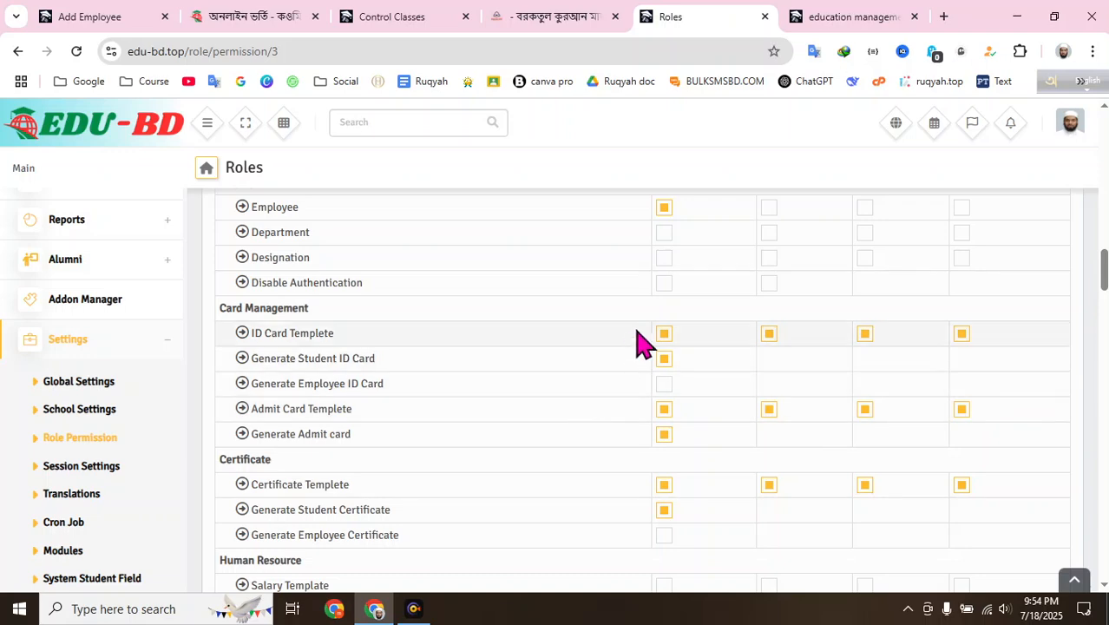
{"action": "scroll", "coordinate": [621, 382], "scroll_direction": "down", "scroll_amount": 1}
{"action": "scroll", "coordinate": [625, 365], "scroll_direction": "down", "scroll_amount": 3}
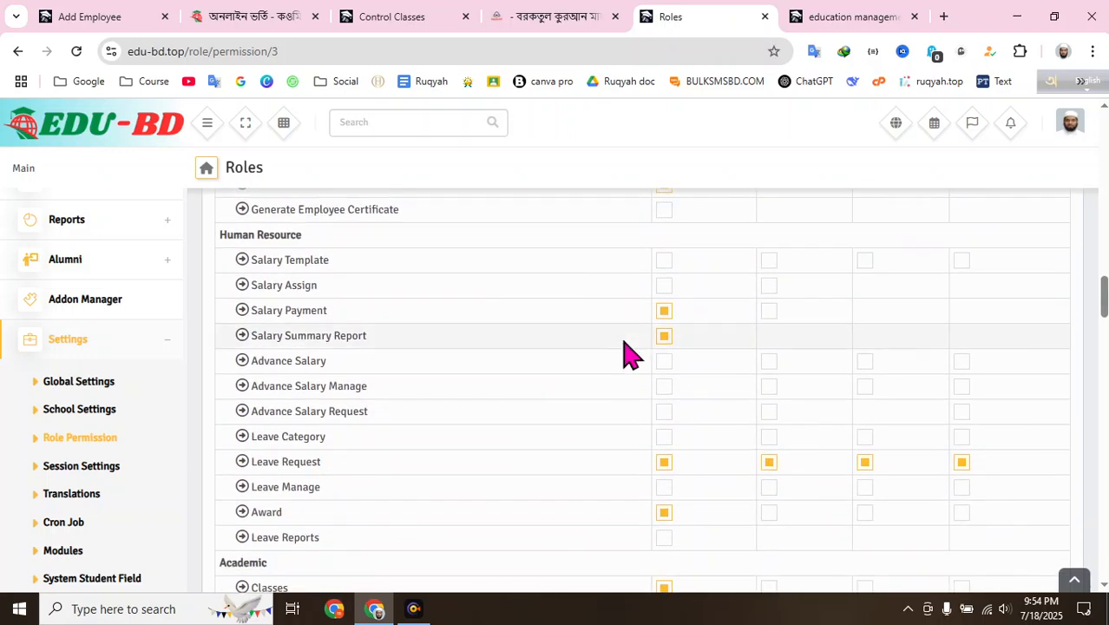
{"action": "scroll", "coordinate": [629, 354], "scroll_direction": "up", "scroll_amount": 2}
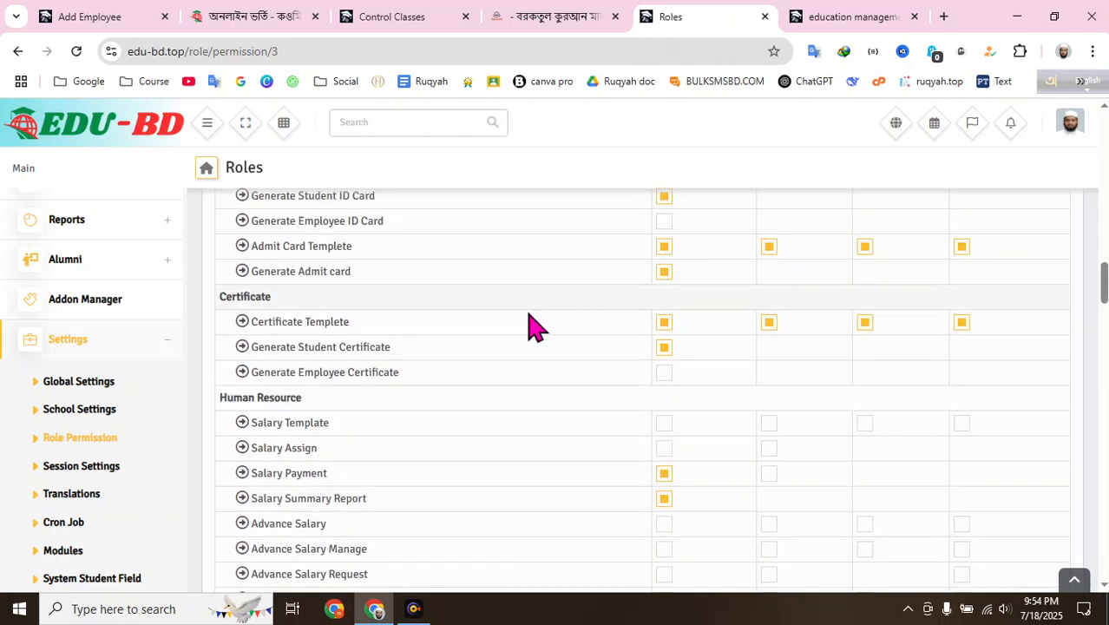
{"action": "scroll", "coordinate": [592, 351], "scroll_direction": "down", "scroll_amount": 1}
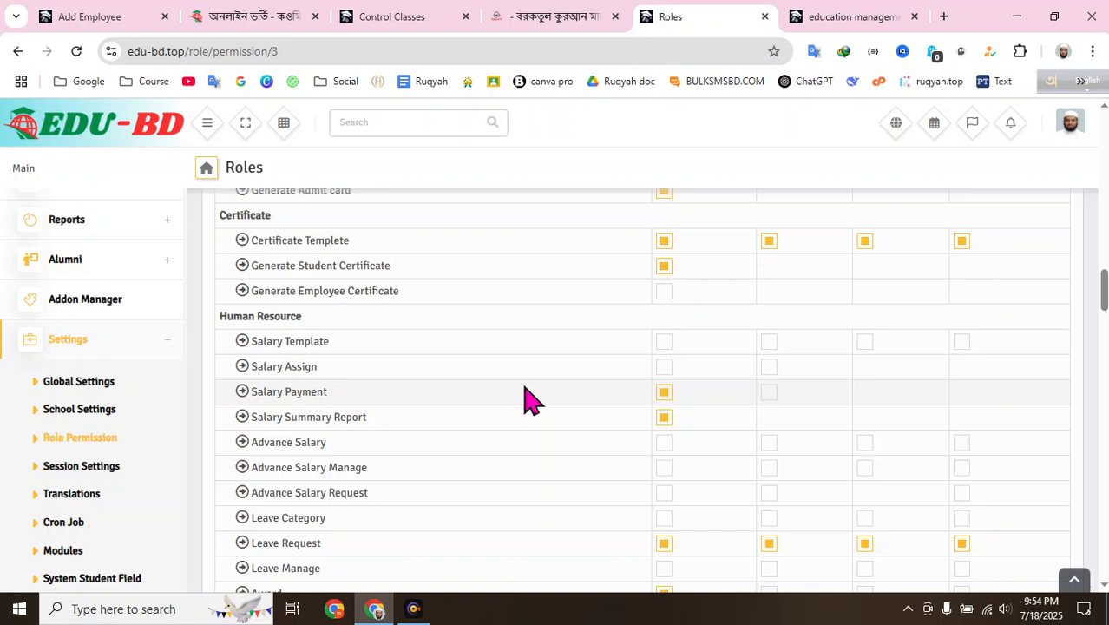
{"action": "scroll", "coordinate": [562, 422], "scroll_direction": "down", "scroll_amount": 1}
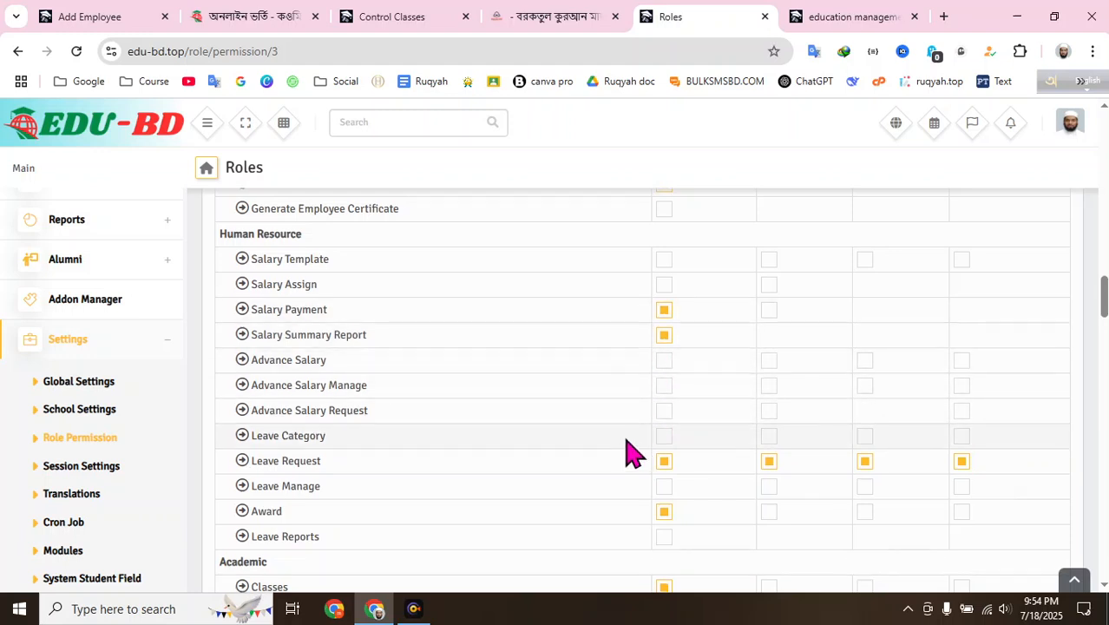
{"action": "scroll", "coordinate": [634, 454], "scroll_direction": "down", "scroll_amount": 2}
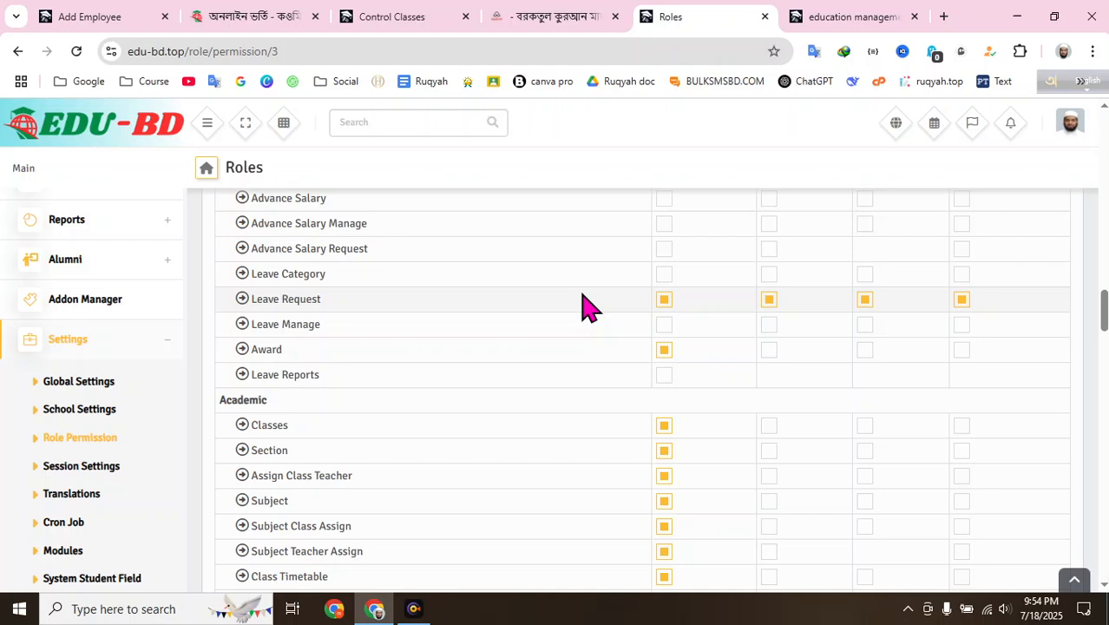
{"action": "scroll", "coordinate": [588, 304], "scroll_direction": "up", "scroll_amount": 1}
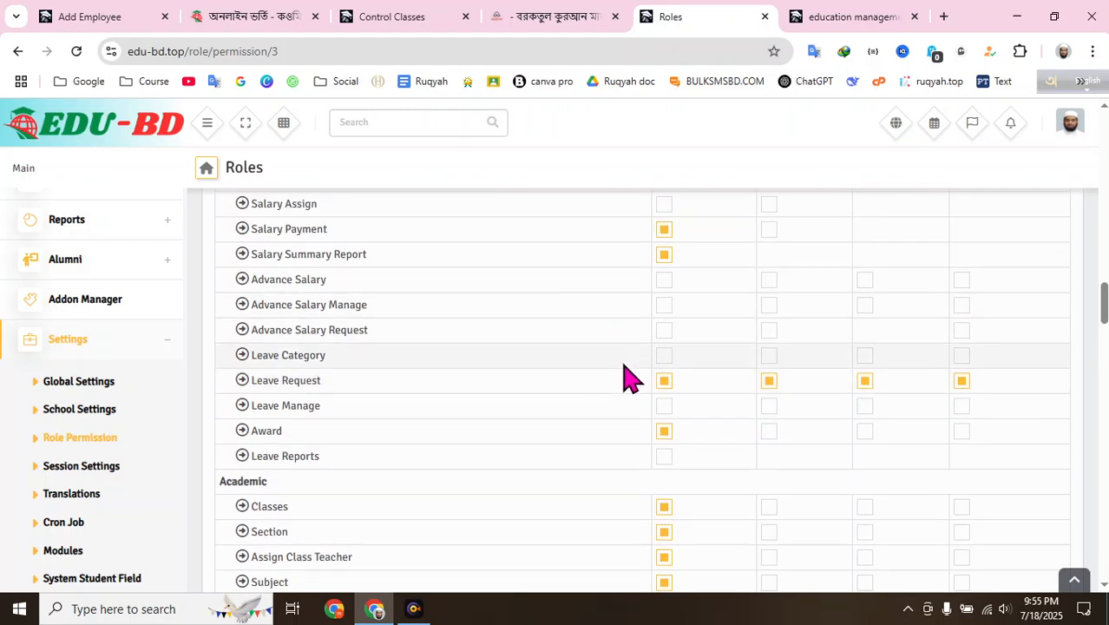
{"action": "scroll", "coordinate": [628, 377], "scroll_direction": "up", "scroll_amount": 1}
- Scroll the Teacher permission table down to the Update button, then return to the Roles list
{"action": "scroll", "coordinate": [426, 322], "scroll_direction": "down", "scroll_amount": 2}
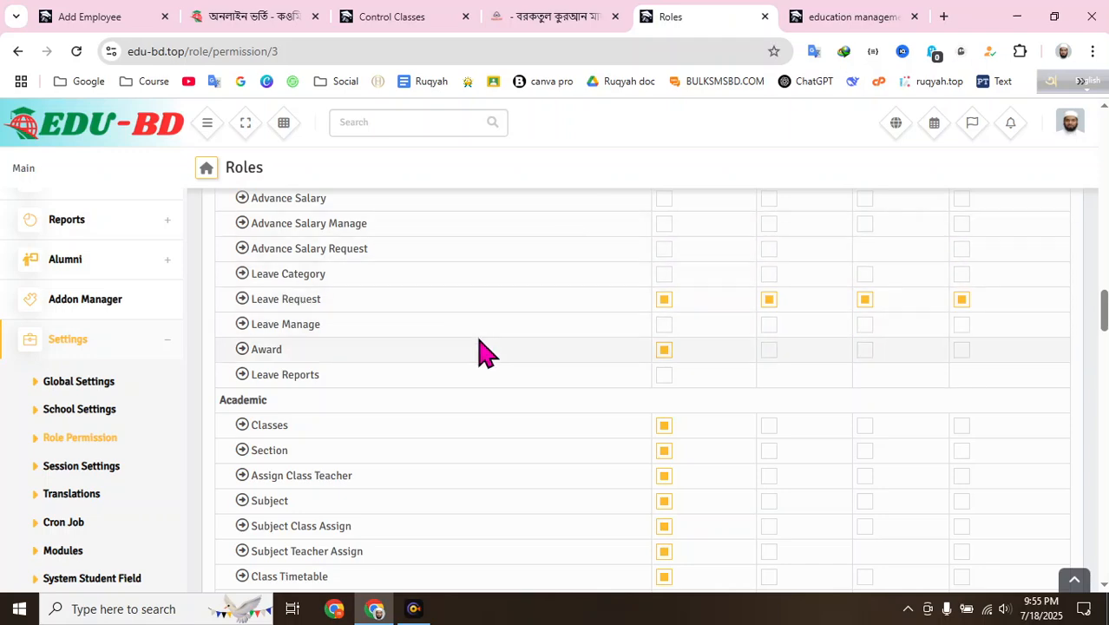
{"action": "scroll", "coordinate": [484, 351], "scroll_direction": "down", "scroll_amount": 8}
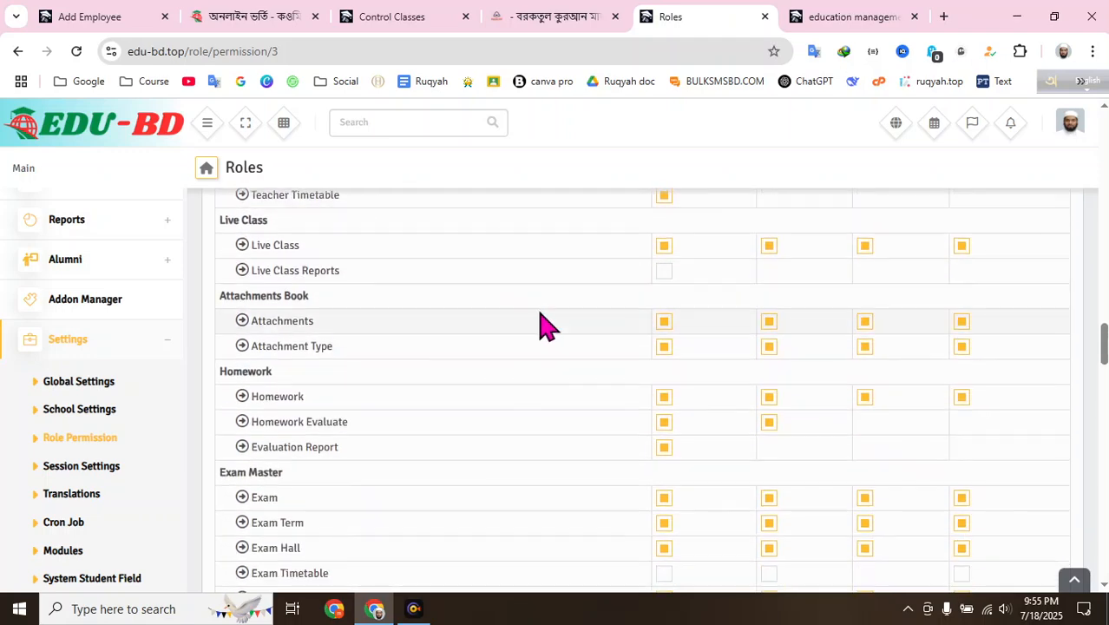
{"action": "scroll", "coordinate": [549, 326], "scroll_direction": "down", "scroll_amount": 10}
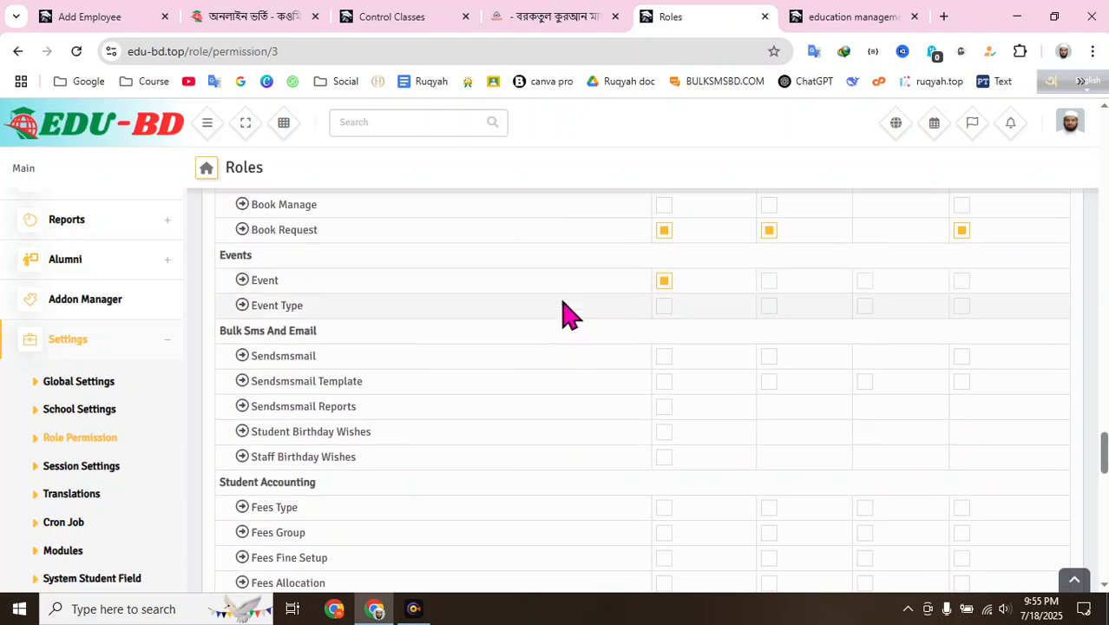
{"action": "scroll", "coordinate": [564, 312], "scroll_direction": "up", "scroll_amount": 3}
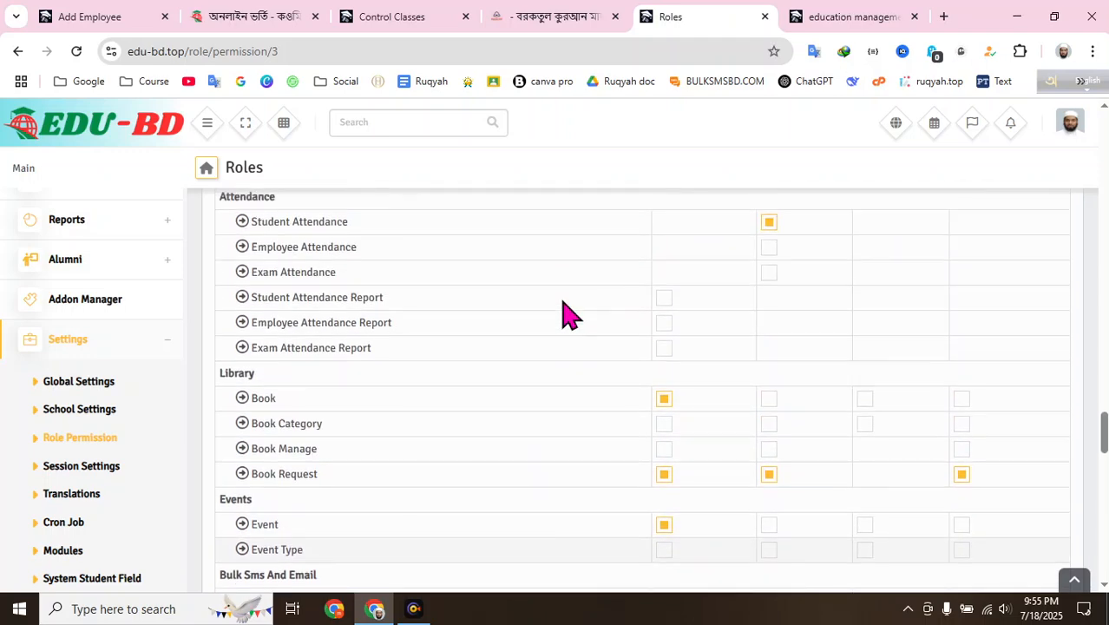
{"action": "scroll", "coordinate": [486, 312], "scroll_direction": "down", "scroll_amount": 15}
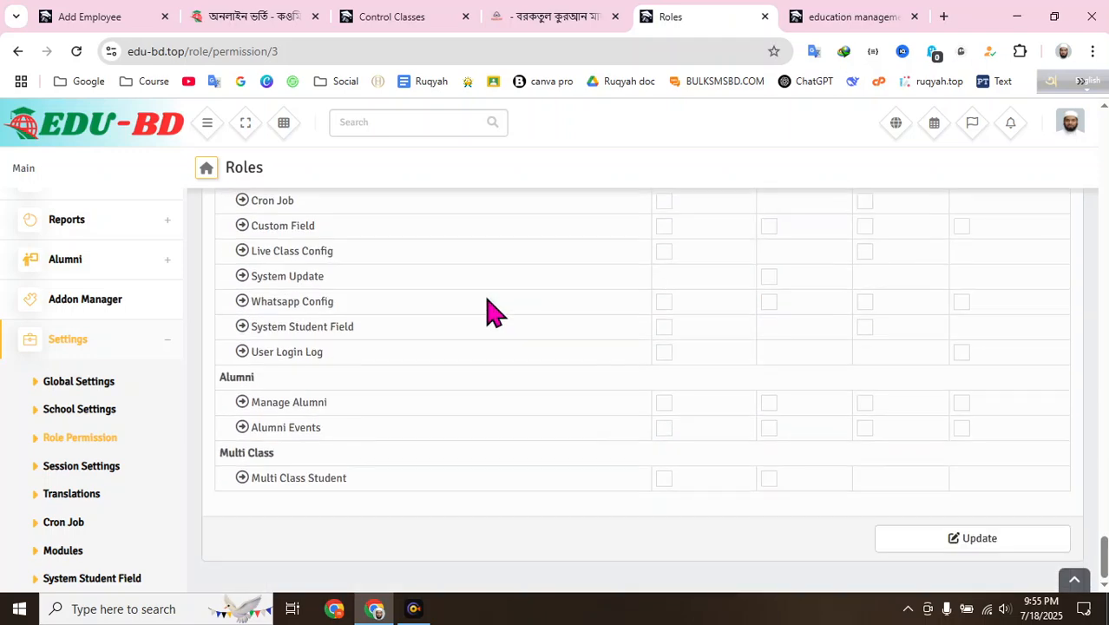
{"action": "left_click", "coordinate": [17, 52]}
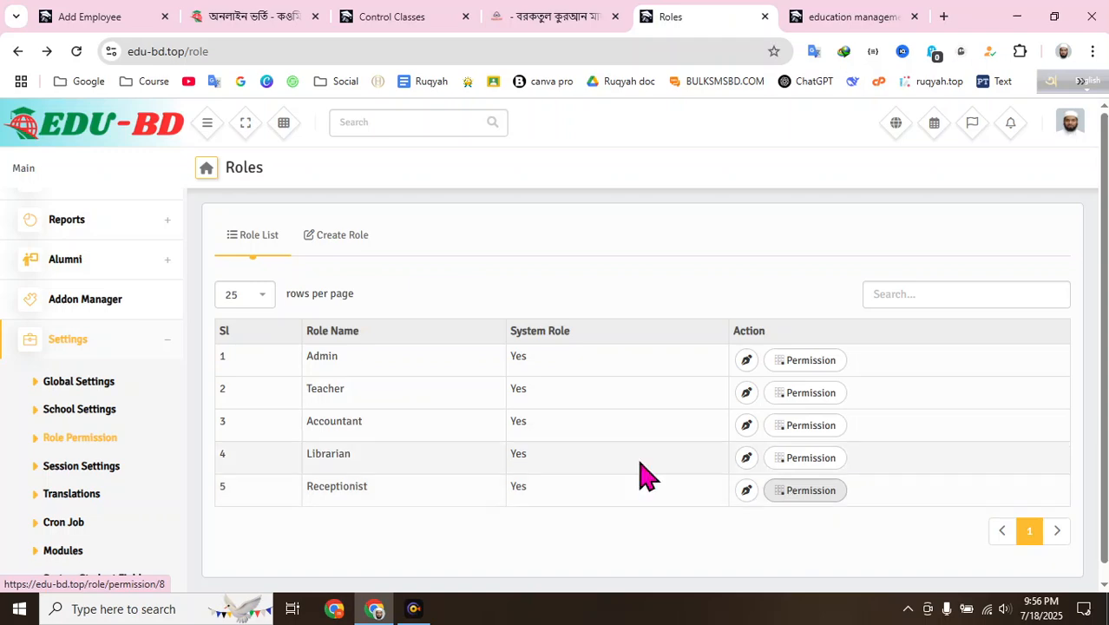
- Switch from the Roles list to the Add Employee browser tab
{"action": "scroll", "coordinate": [95, 313], "scroll_direction": "up", "scroll_amount": 5}
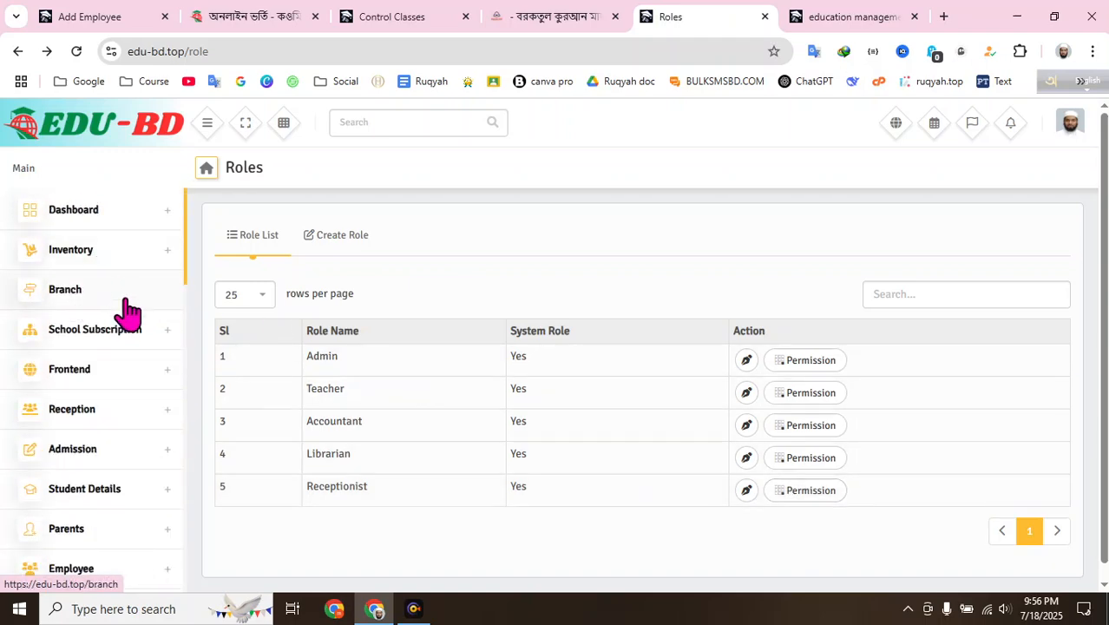
{"action": "left_click", "coordinate": [78, 17]}
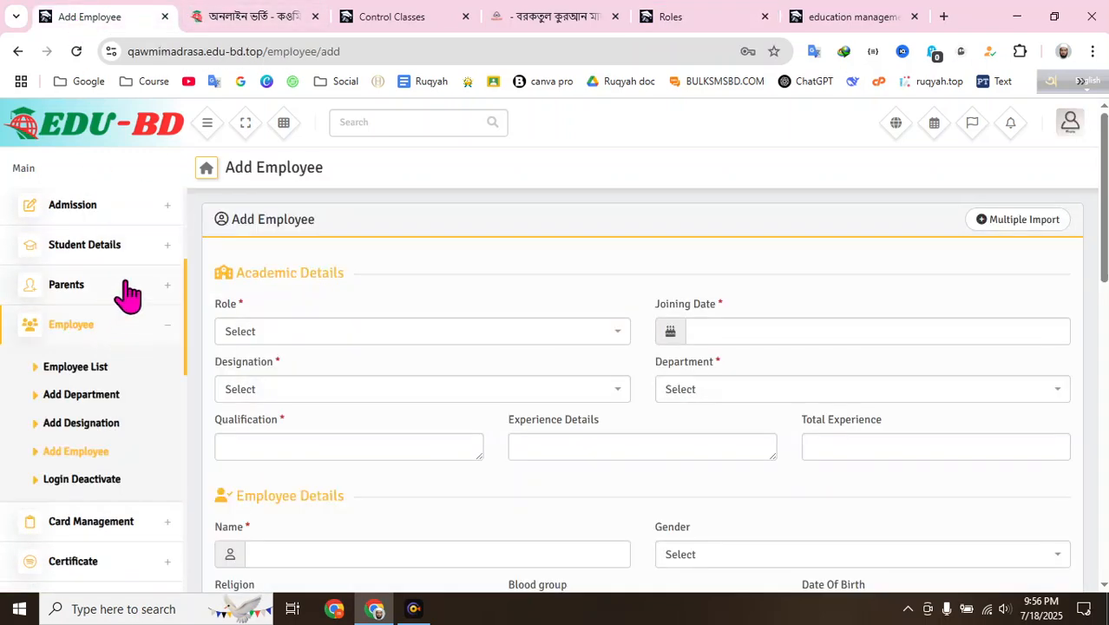
- Choose Teacher as the role, noting Designation and Department offer only Select
{"action": "scroll", "coordinate": [126, 294], "scroll_direction": "up", "scroll_amount": 3}
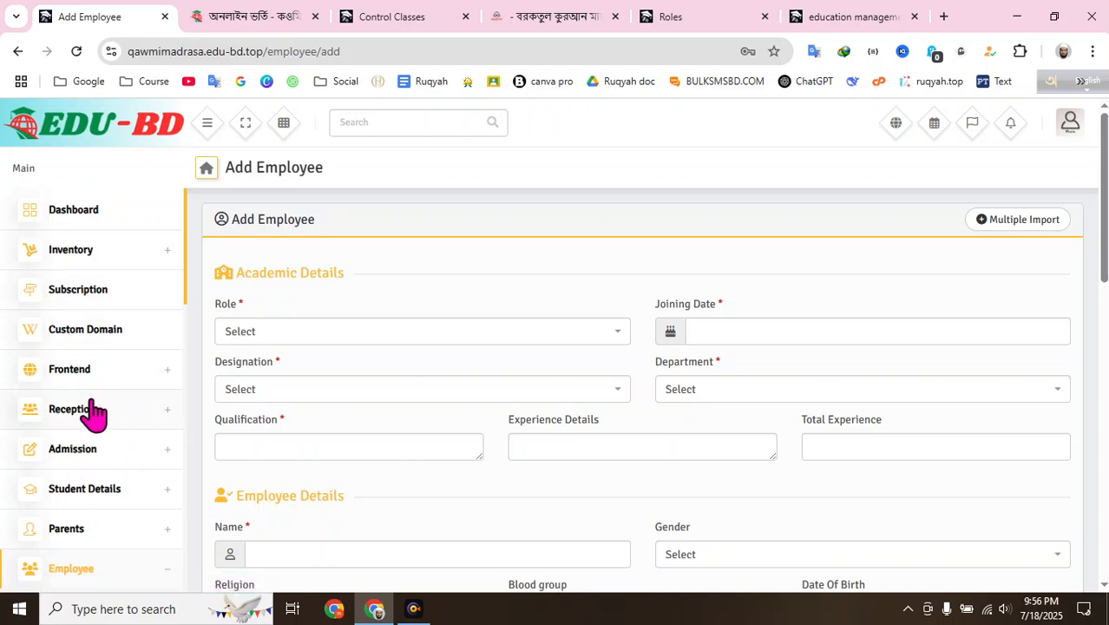
{"action": "scroll", "coordinate": [153, 398], "scroll_direction": "down", "scroll_amount": 3}
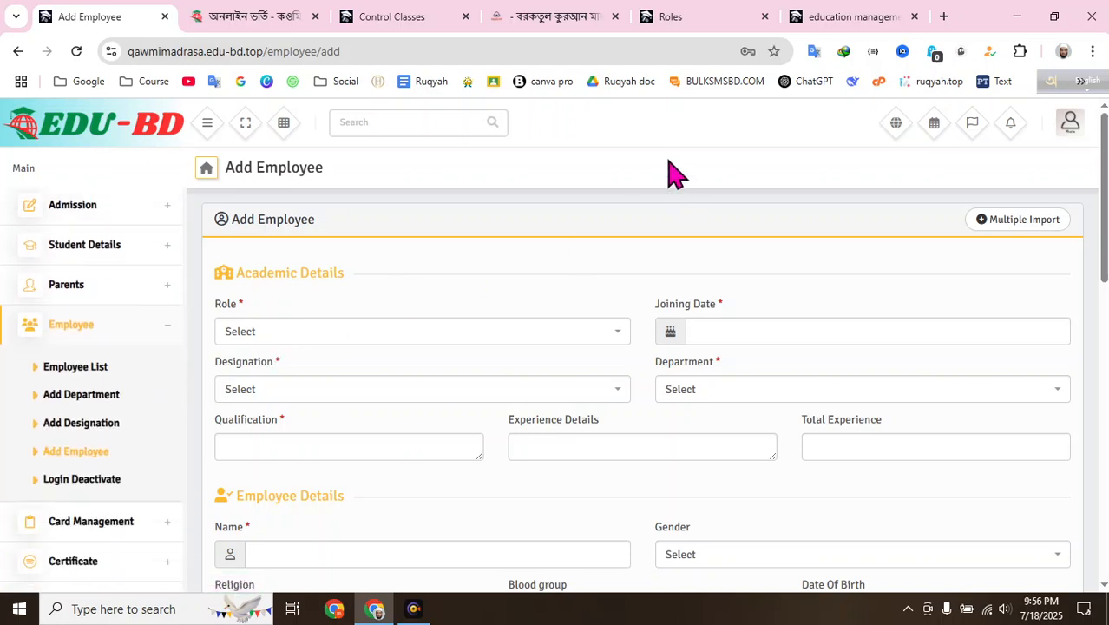
{"action": "left_click", "coordinate": [312, 392]}
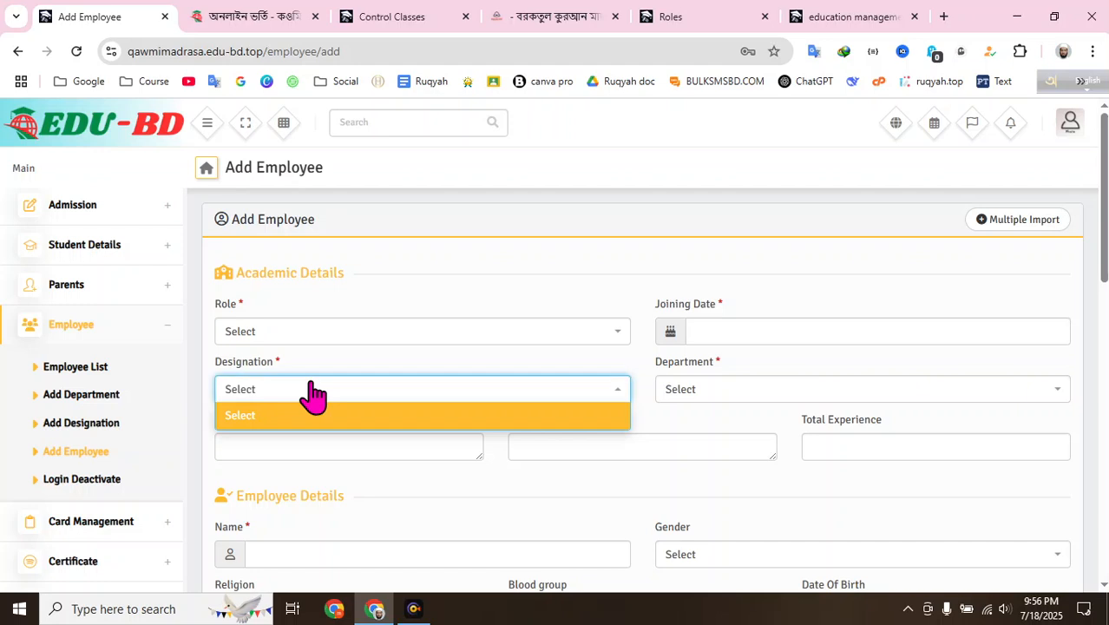
{"action": "left_click", "coordinate": [313, 393]}
{"action": "left_click", "coordinate": [346, 334]}
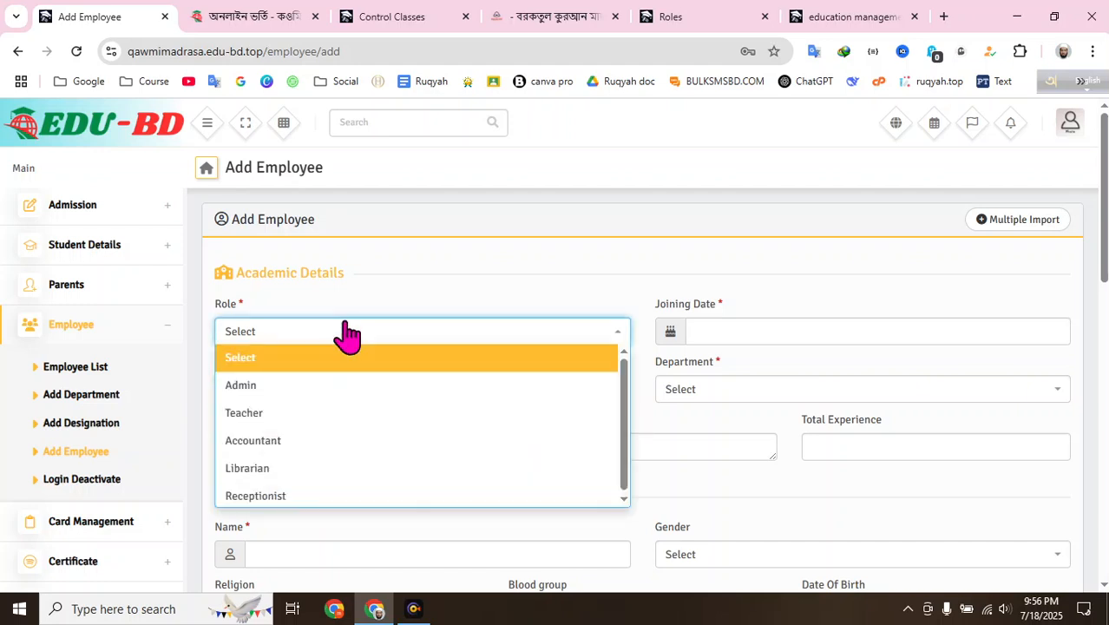
{"action": "left_click", "coordinate": [300, 420]}
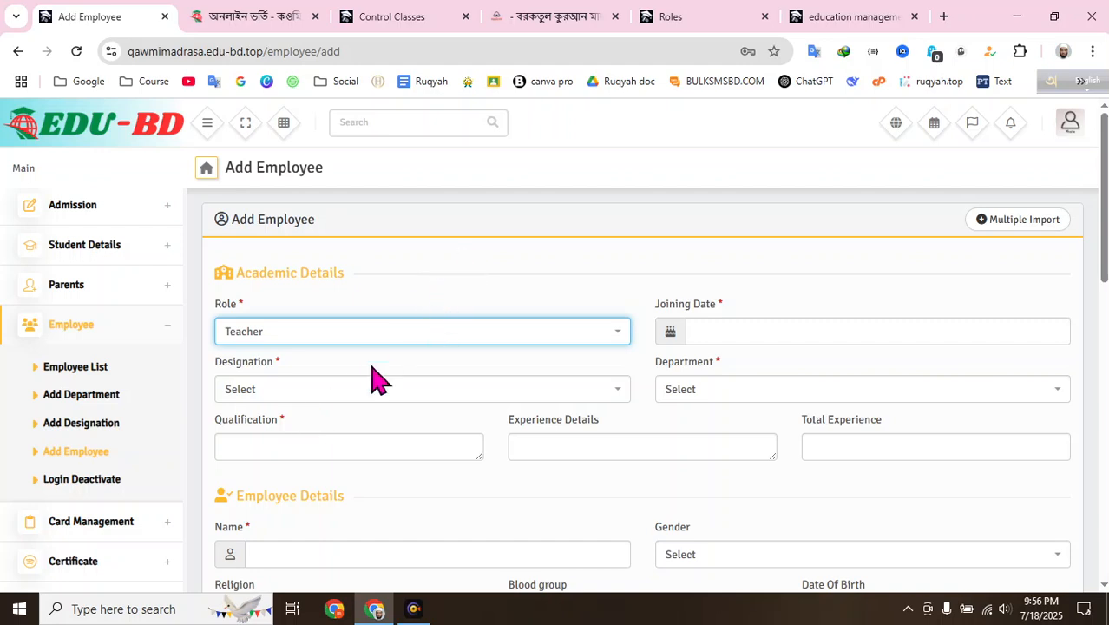
{"action": "left_click", "coordinate": [709, 396]}
{"action": "left_click", "coordinate": [570, 274]}
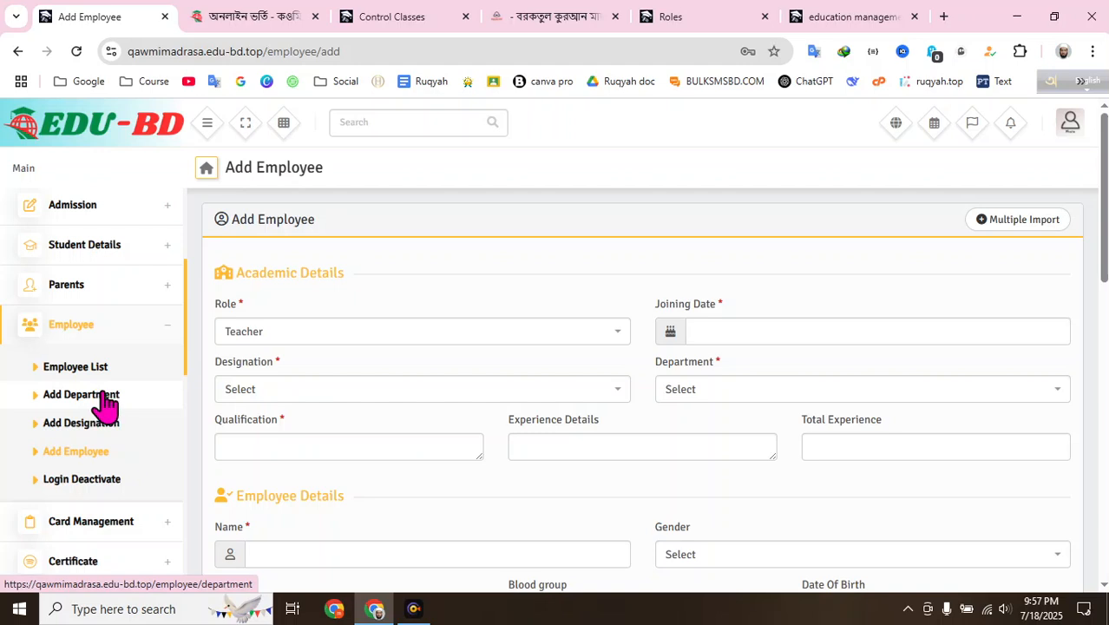
- Switch to the other school's Control Classes tab and expand the sidebar's Employee section
{"action": "left_click", "coordinate": [425, 19]}
{"action": "scroll", "coordinate": [91, 396], "scroll_direction": "down", "scroll_amount": 8}
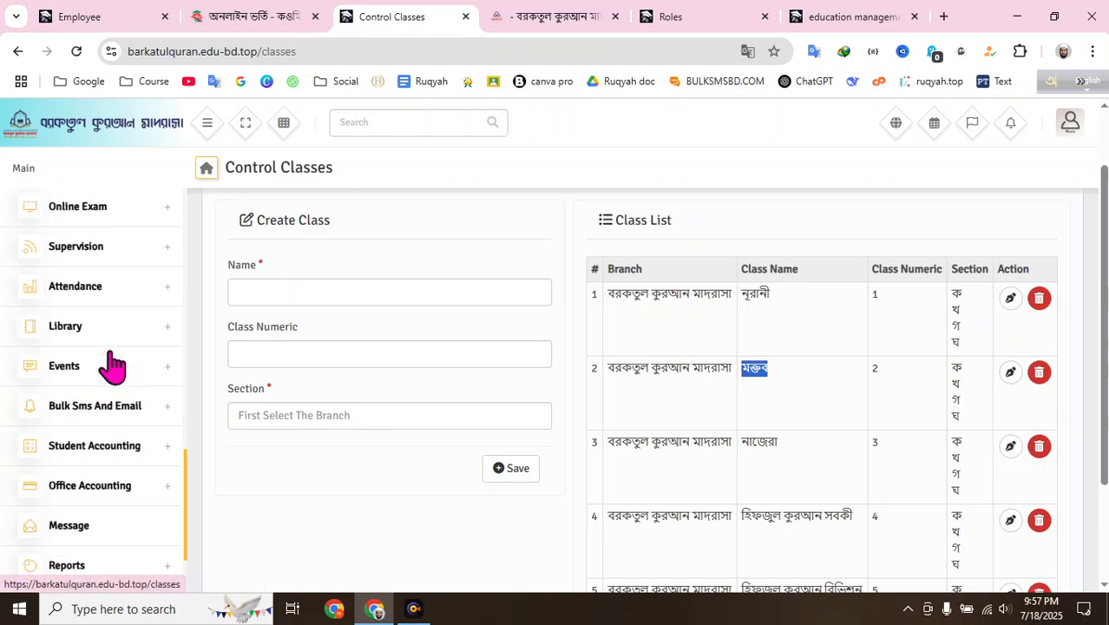
{"action": "scroll", "coordinate": [136, 365], "scroll_direction": "up", "scroll_amount": 1}
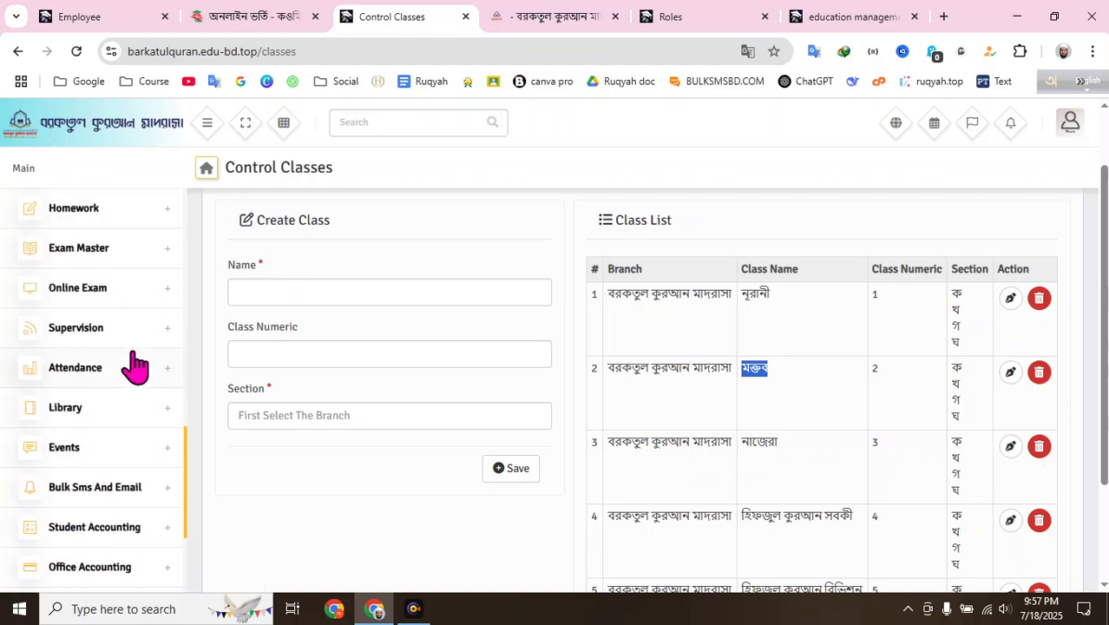
{"action": "scroll", "coordinate": [136, 366], "scroll_direction": "down", "scroll_amount": 3}
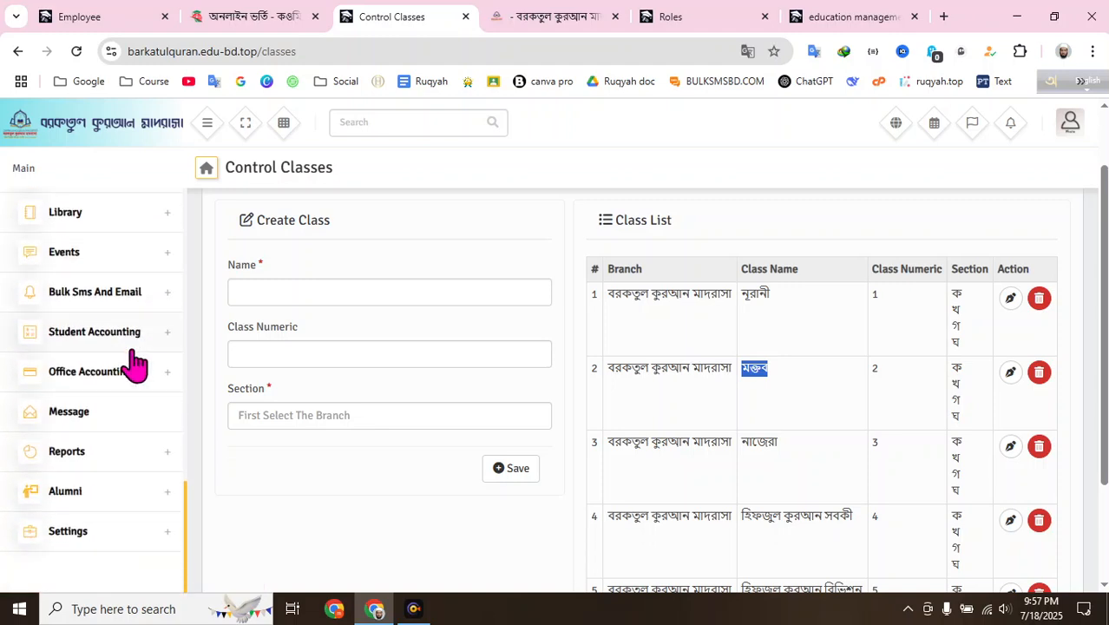
{"action": "left_click", "coordinate": [420, 610]}
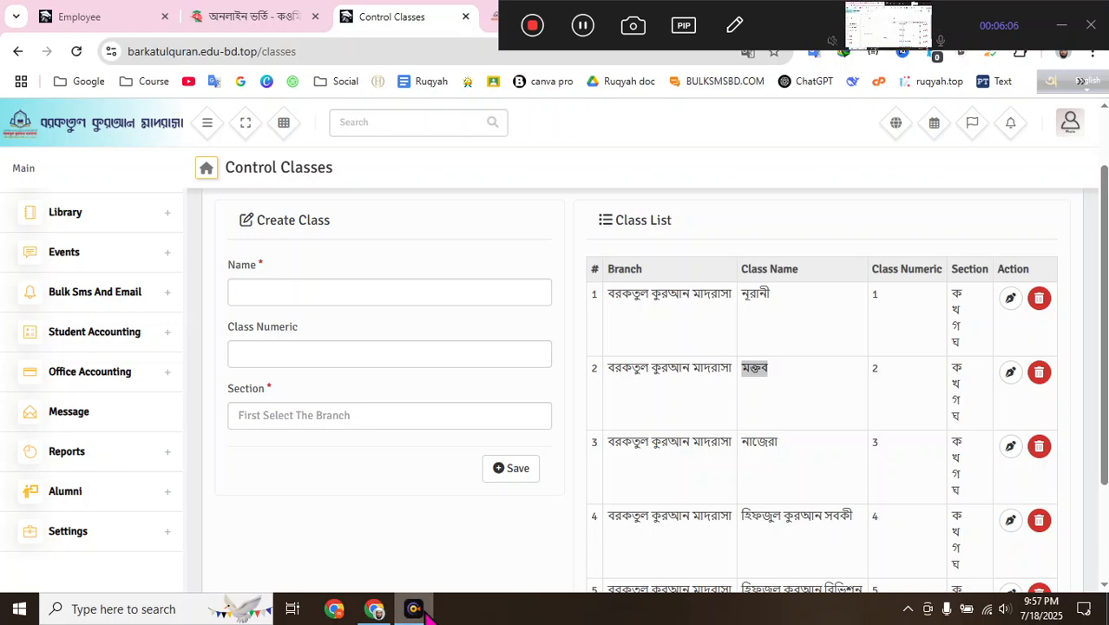
{"action": "left_click", "coordinate": [1062, 26]}
{"action": "scroll", "coordinate": [107, 404], "scroll_direction": "up", "scroll_amount": 3}
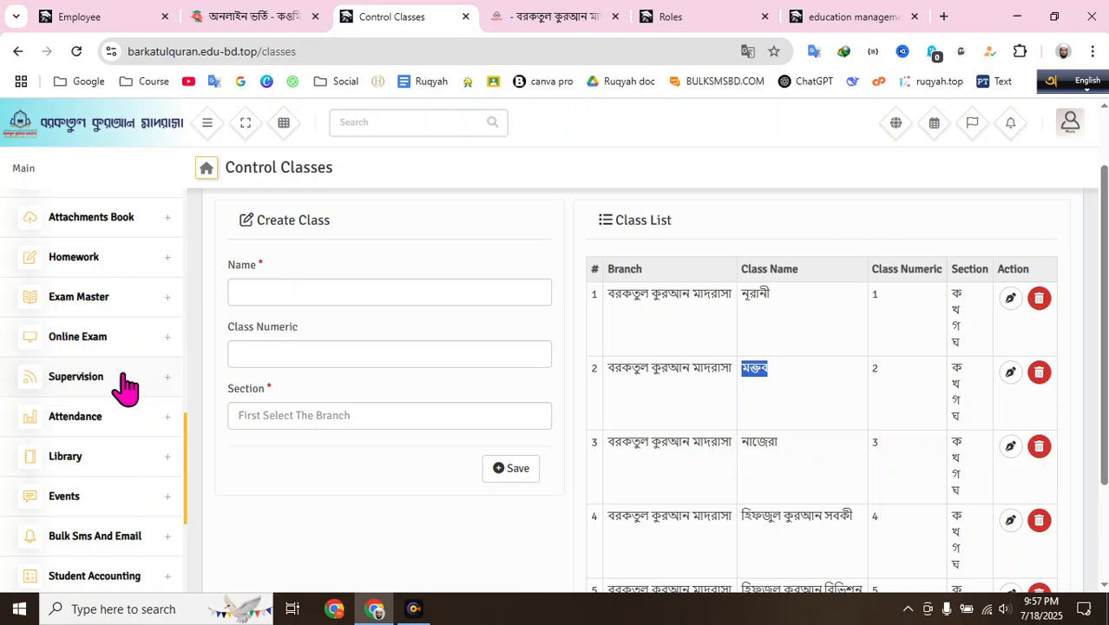
{"action": "scroll", "coordinate": [189, 455], "scroll_direction": "up", "scroll_amount": 1}
{"action": "left_click_drag", "start_coordinate": [186, 440], "coordinate": [215, 317]}
{"action": "left_click", "coordinate": [167, 313]}
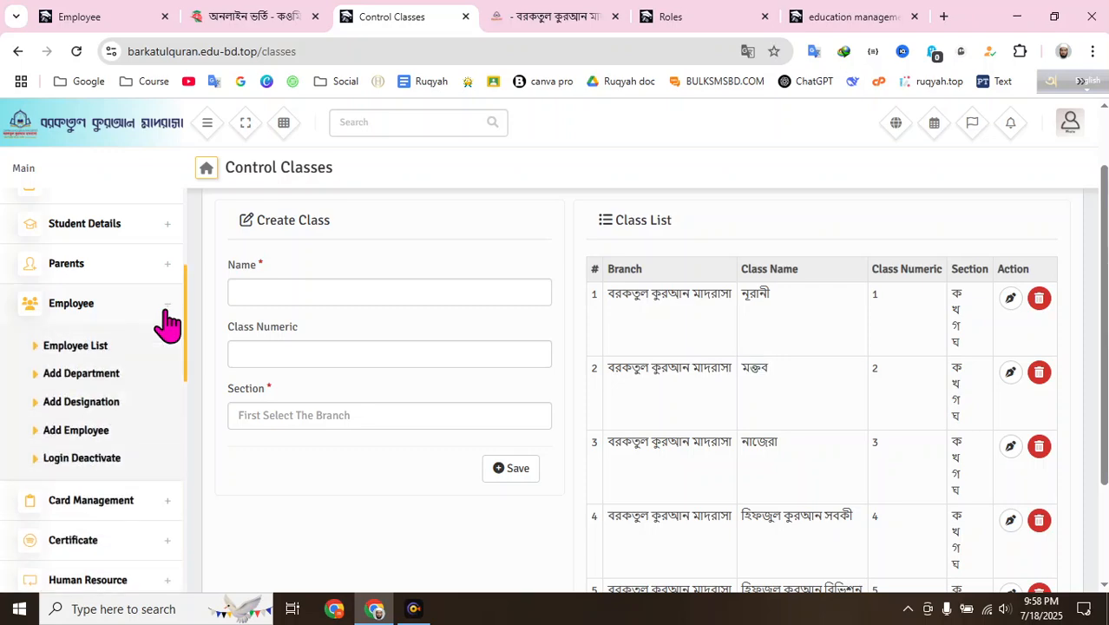
- Open Add Department, copy নূরানী from the other school's list and save it as a department
{"action": "left_click", "coordinate": [101, 380]}
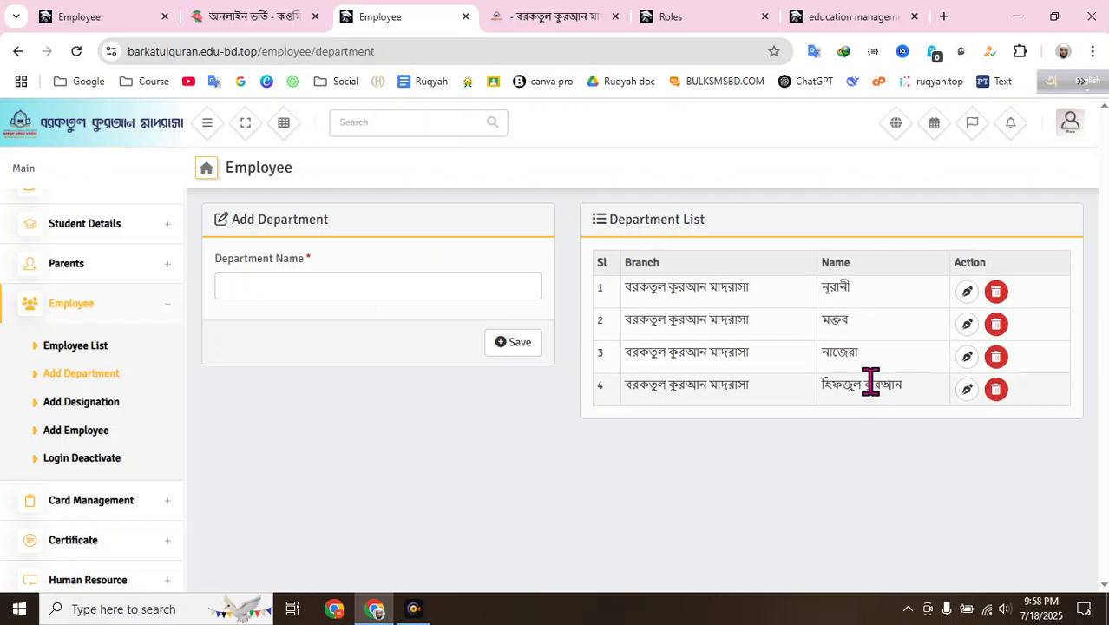
{"action": "double_click", "coordinate": [838, 291]}
{"action": "right_click", "coordinate": [840, 295]}
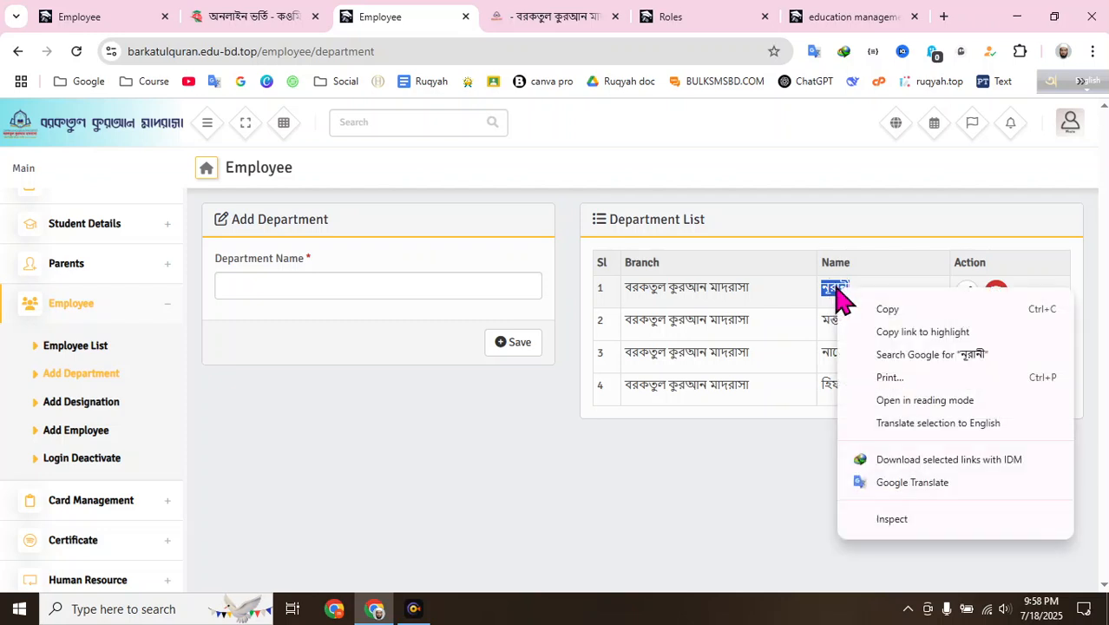
{"action": "left_click", "coordinate": [868, 311]}
{"action": "left_click", "coordinate": [155, 15]}
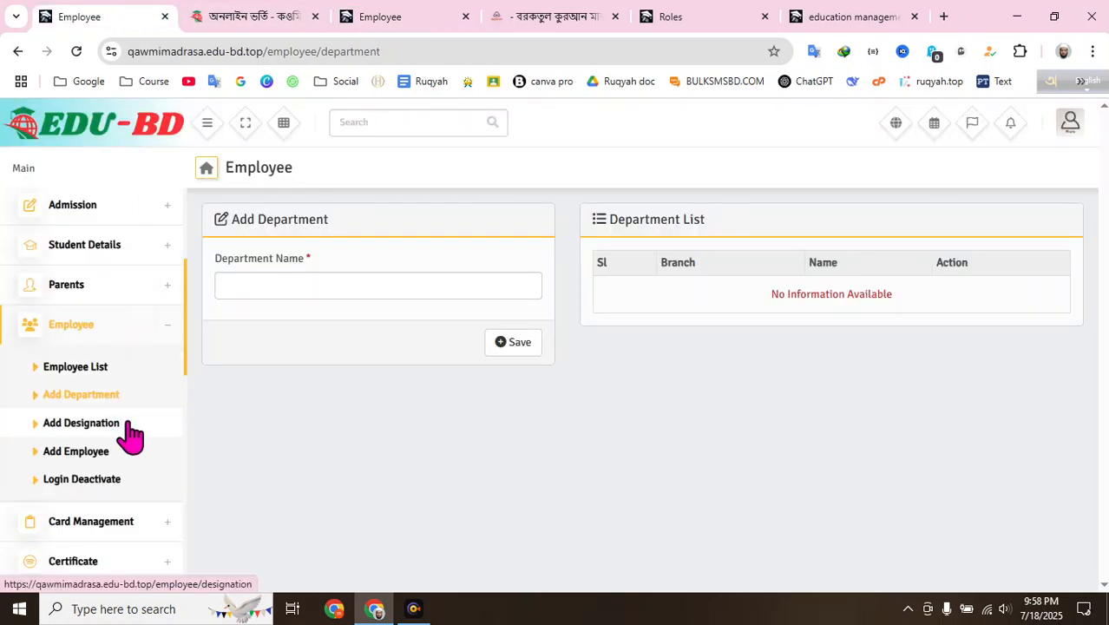
{"action": "right_click", "coordinate": [275, 290]}
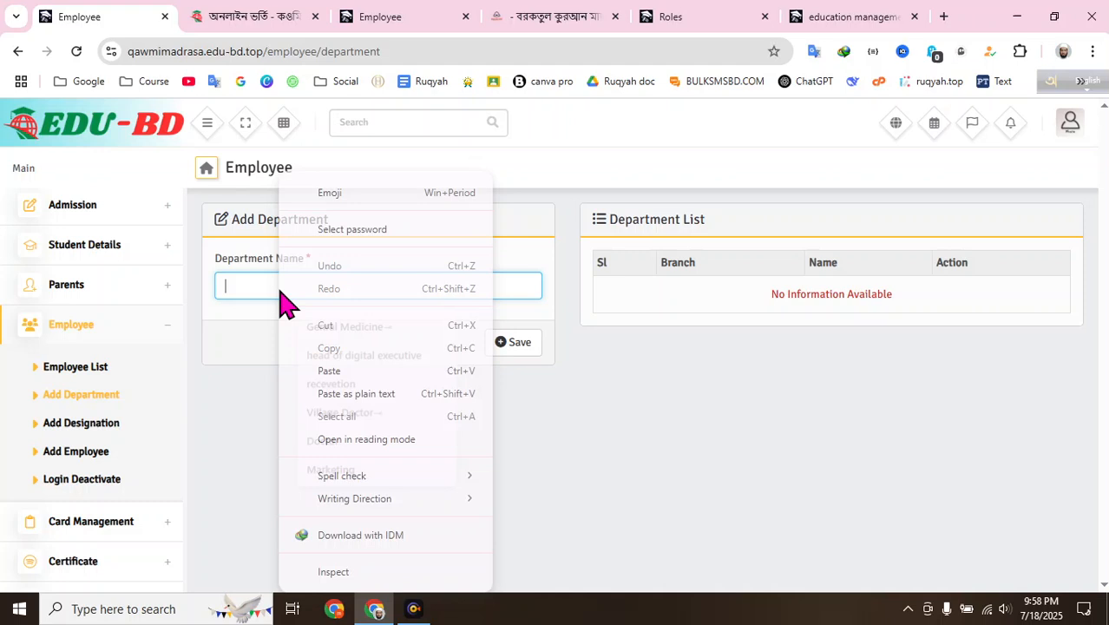
{"action": "left_click", "coordinate": [347, 375]}
{"action": "left_click", "coordinate": [514, 343]}
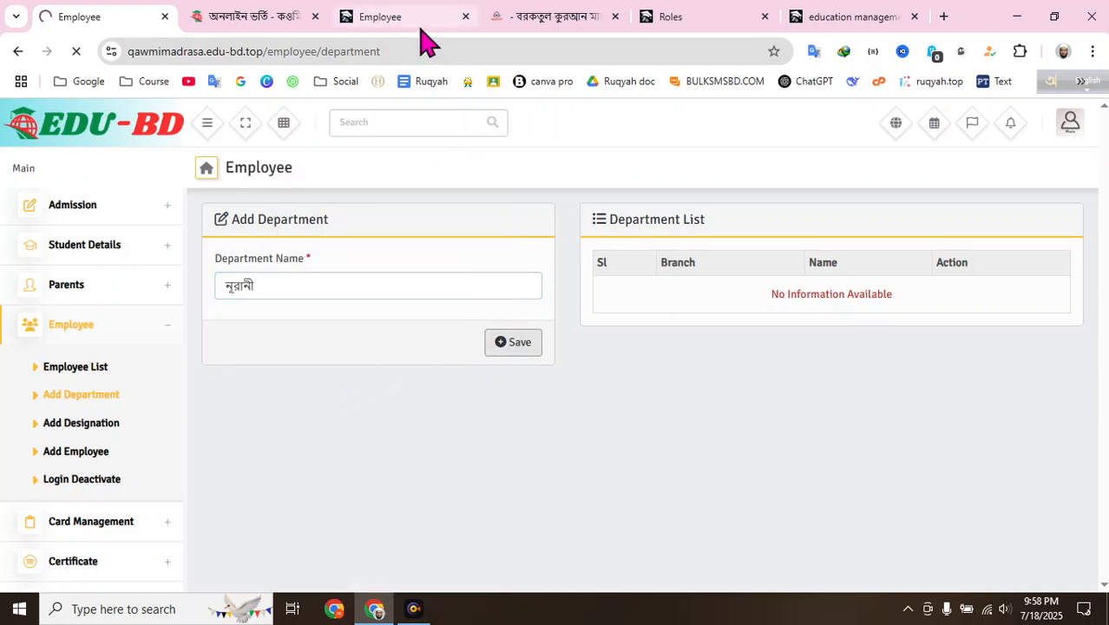
- Copy মক্তব from the other school's list into the Department Name field
{"action": "left_click", "coordinate": [414, 18]}
{"action": "double_click", "coordinate": [836, 322]}
{"action": "right_click", "coordinate": [855, 327]}
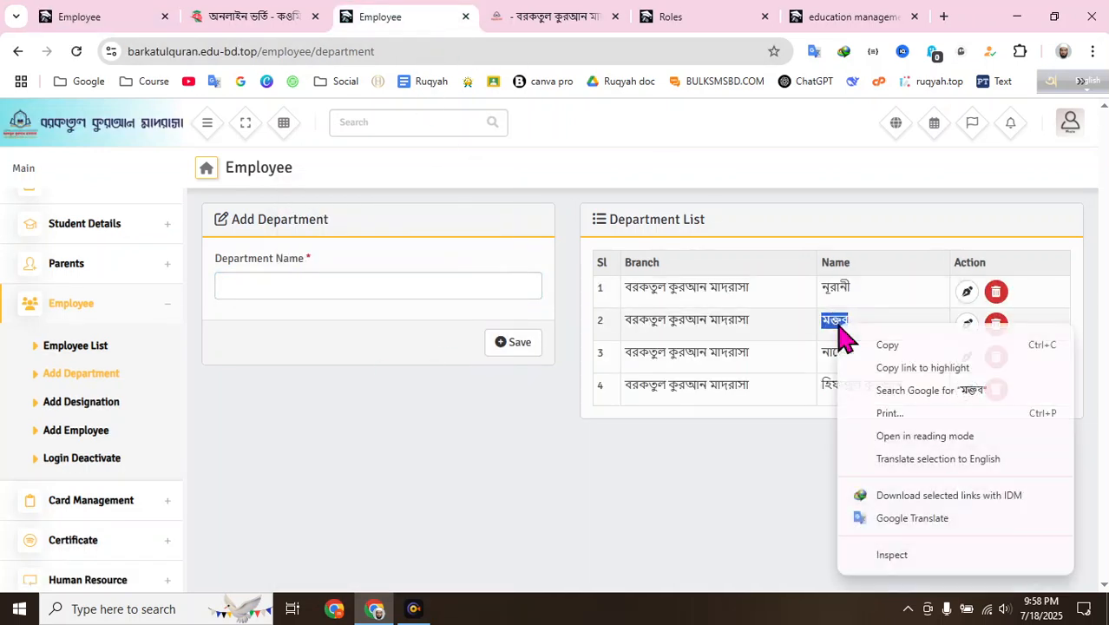
{"action": "left_click", "coordinate": [882, 345]}
{"action": "left_click", "coordinate": [122, 21]}
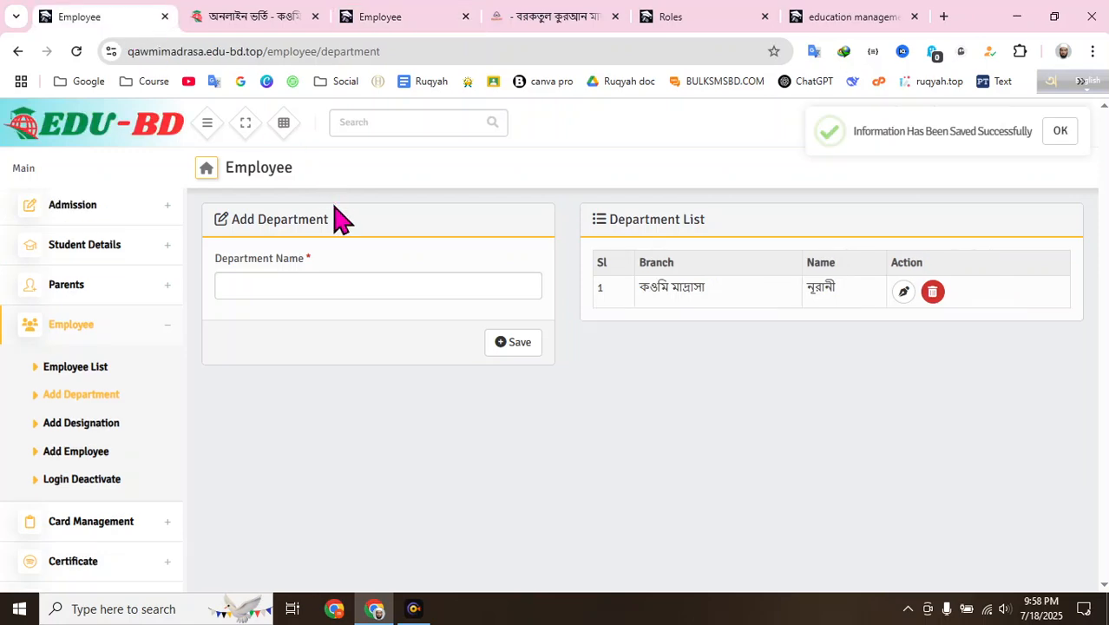
{"action": "left_click", "coordinate": [300, 285]}
{"action": "right_click", "coordinate": [300, 285]}
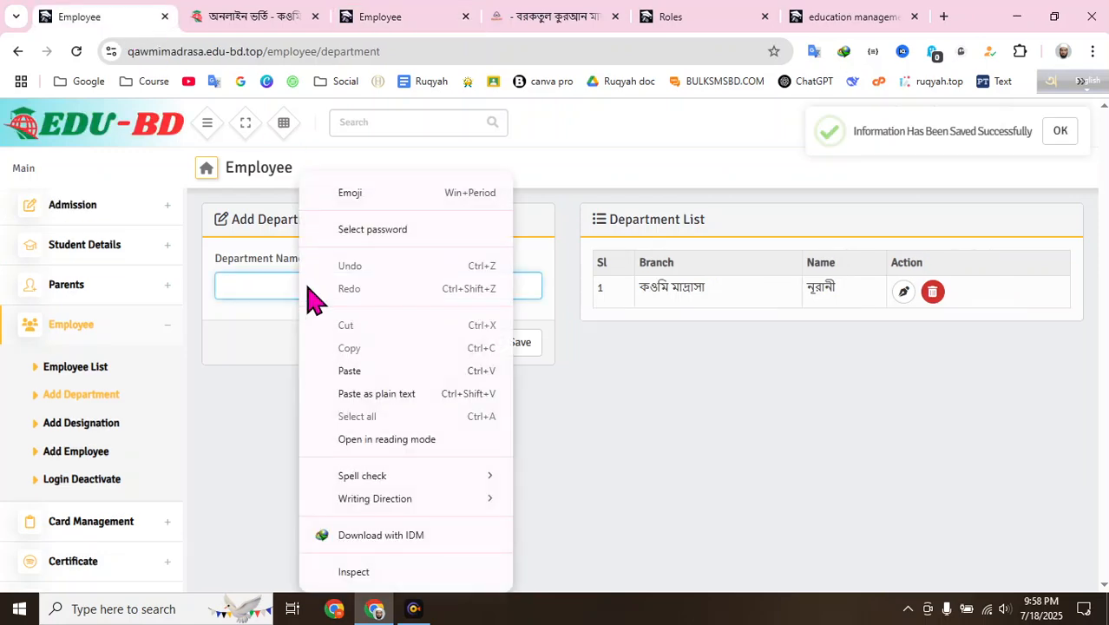
{"action": "left_click", "coordinate": [363, 373]}
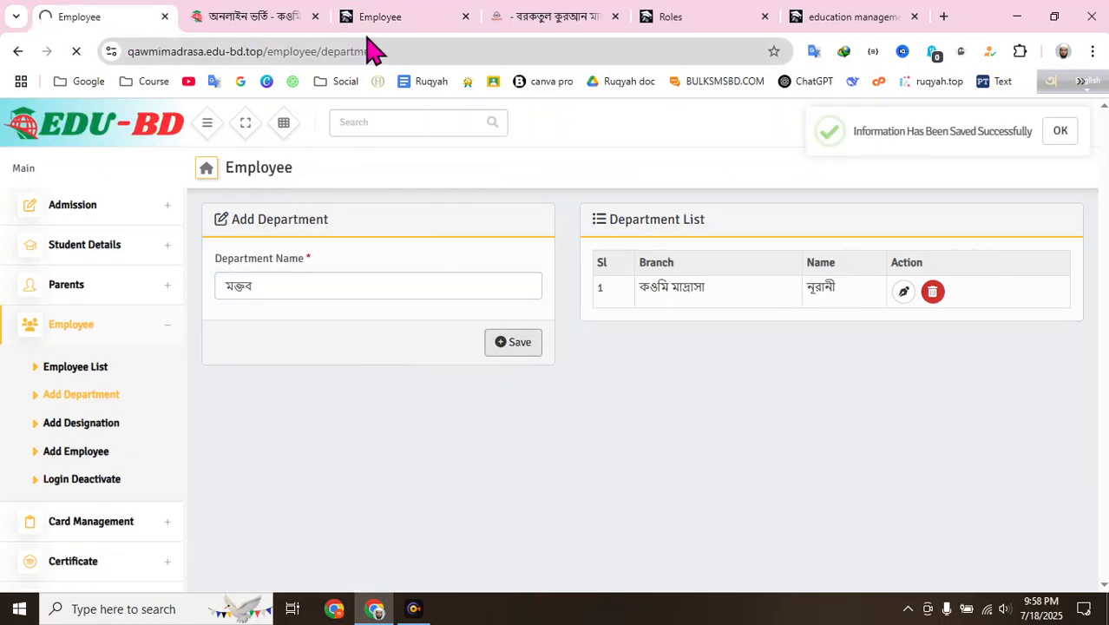
- Copy নাজেরা across from the other school and save it as a department
{"action": "left_click", "coordinate": [404, 19]}
{"action": "left_click", "coordinate": [845, 353]}
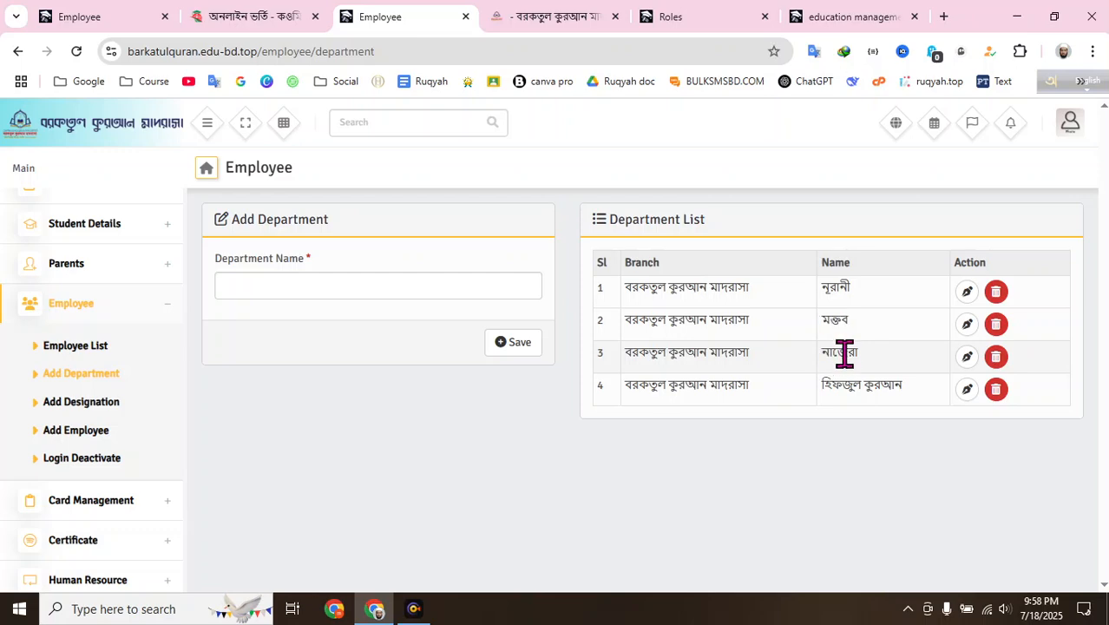
{"action": "right_click", "coordinate": [841, 353]}
{"action": "left_click", "coordinate": [884, 127]}
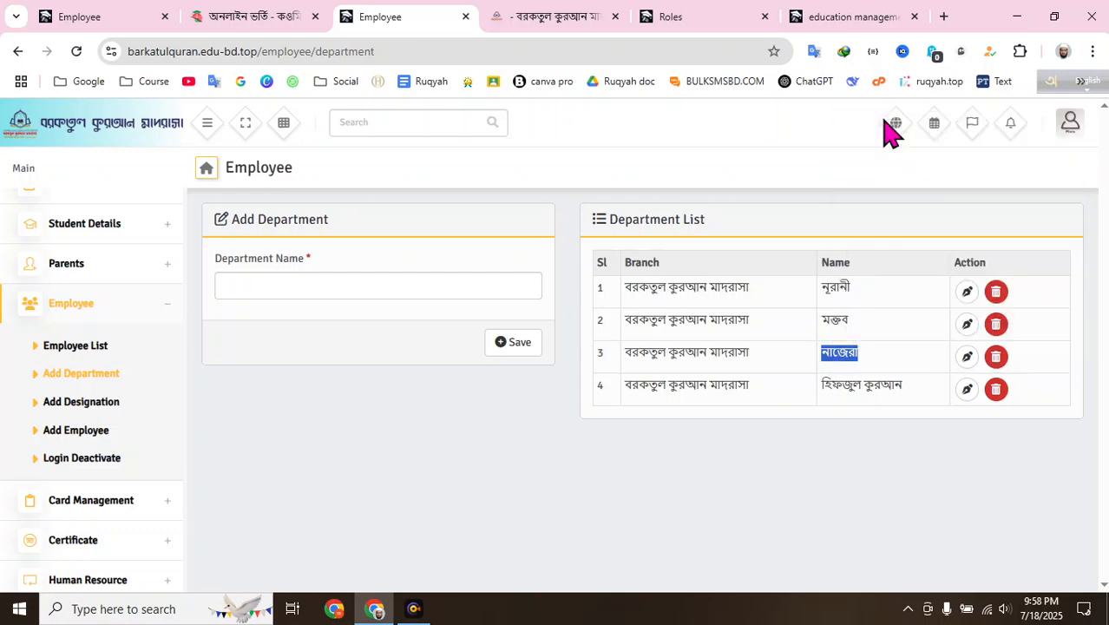
{"action": "left_click", "coordinate": [104, 17]}
{"action": "left_click", "coordinate": [312, 286]}
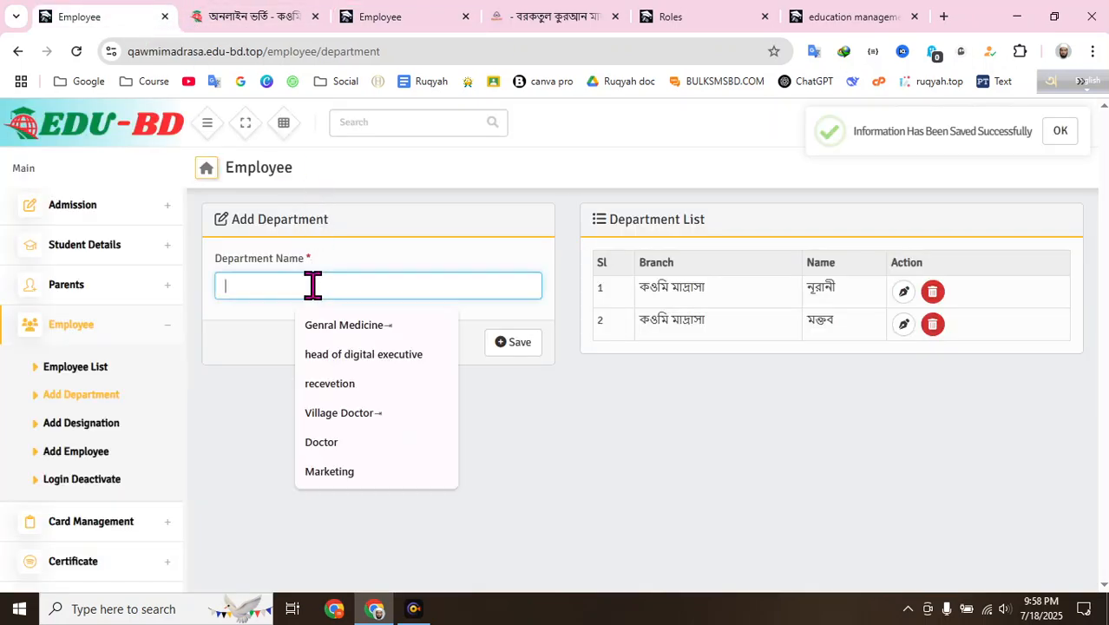
{"action": "right_click", "coordinate": [313, 288]}
{"action": "left_click", "coordinate": [391, 369]}
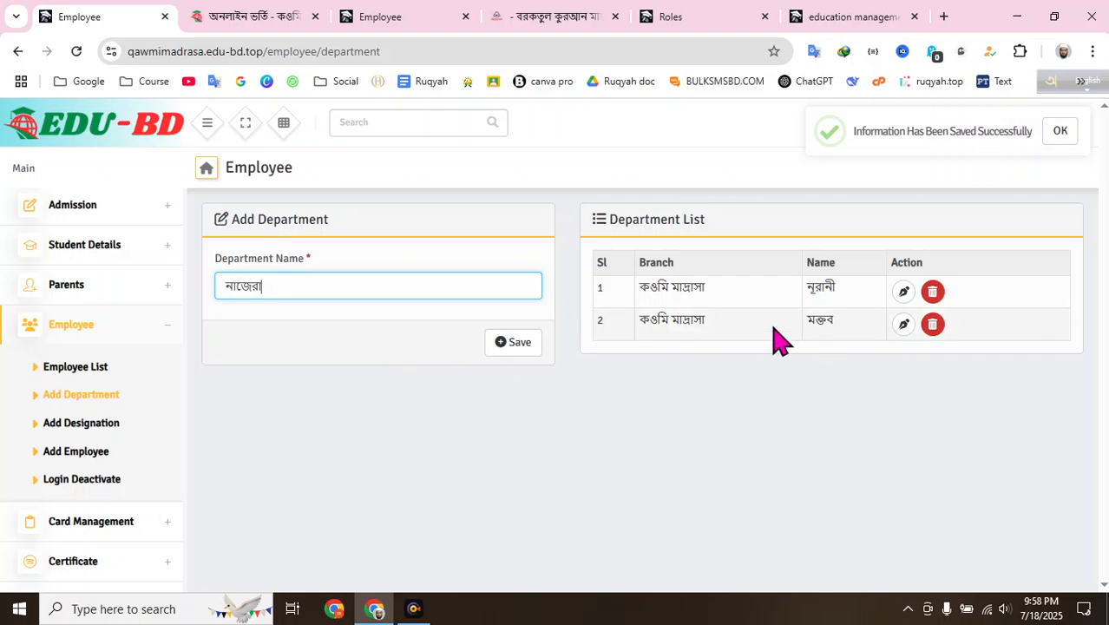
{"action": "left_click", "coordinate": [510, 347]}
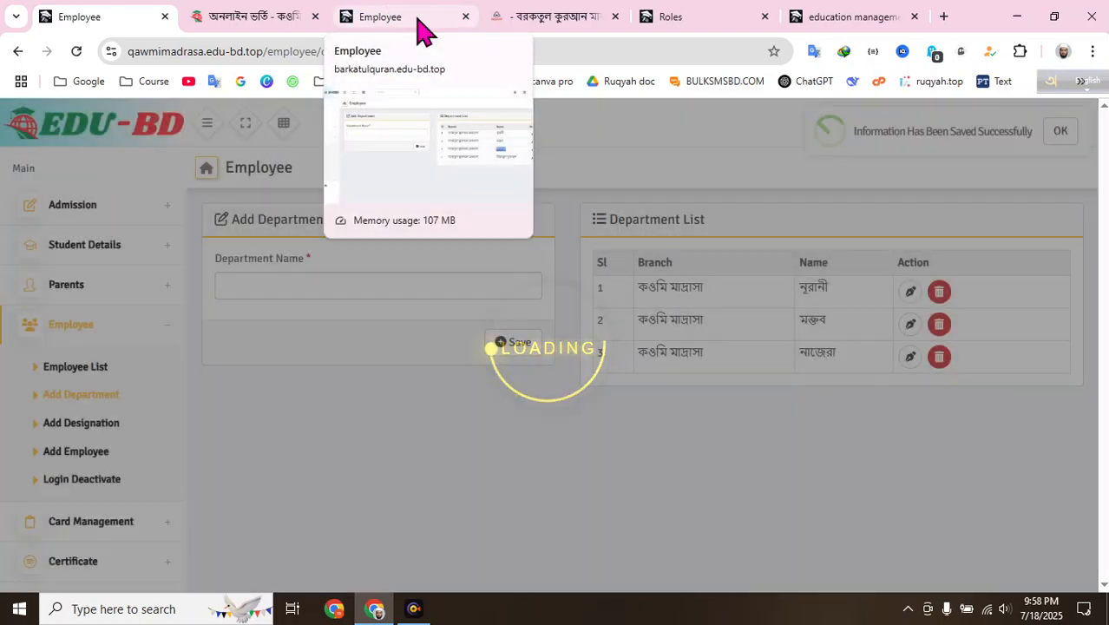
- Copy হিফজুল কুরআন across from the other school and save it as a department
{"action": "left_click", "coordinate": [417, 18]}
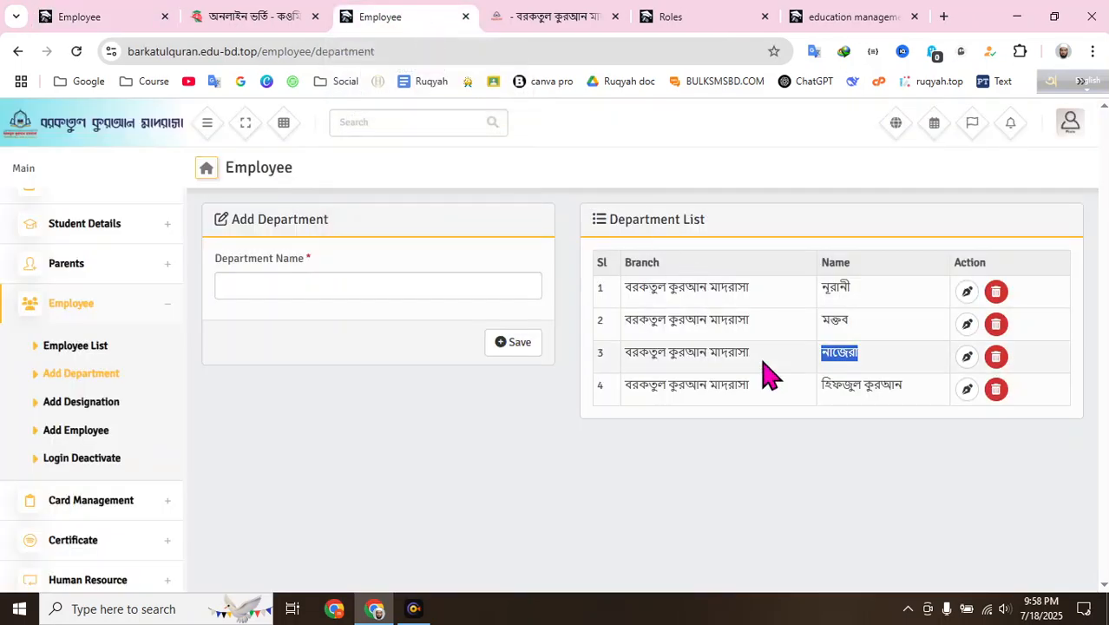
{"action": "triple_click", "coordinate": [859, 385]}
{"action": "right_click", "coordinate": [867, 378]}
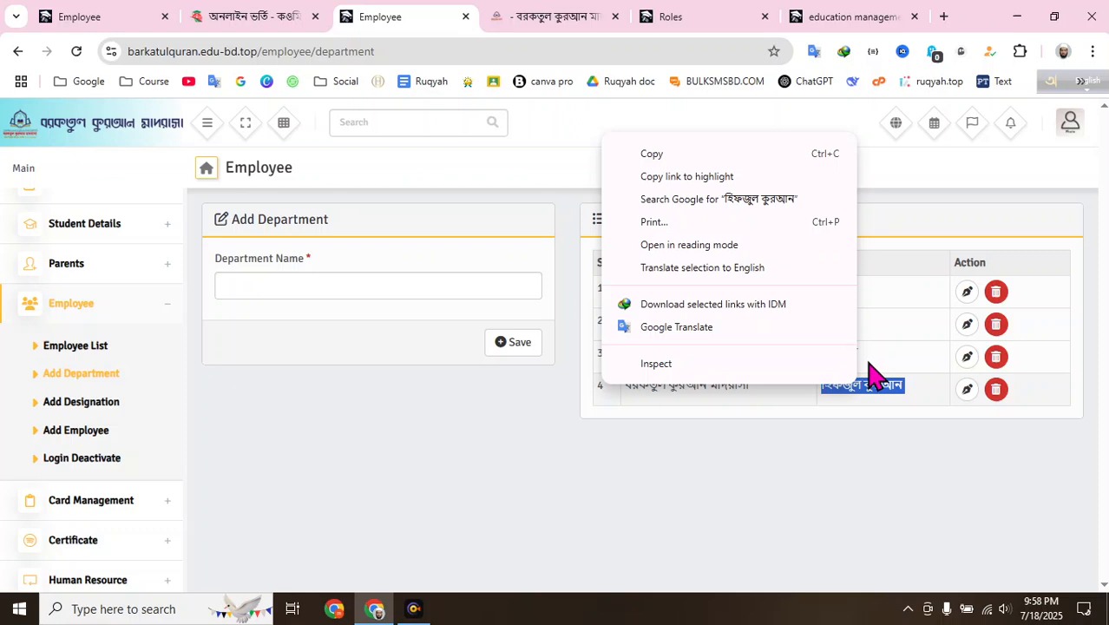
{"action": "left_click", "coordinate": [725, 153]}
{"action": "left_click", "coordinate": [104, 17]}
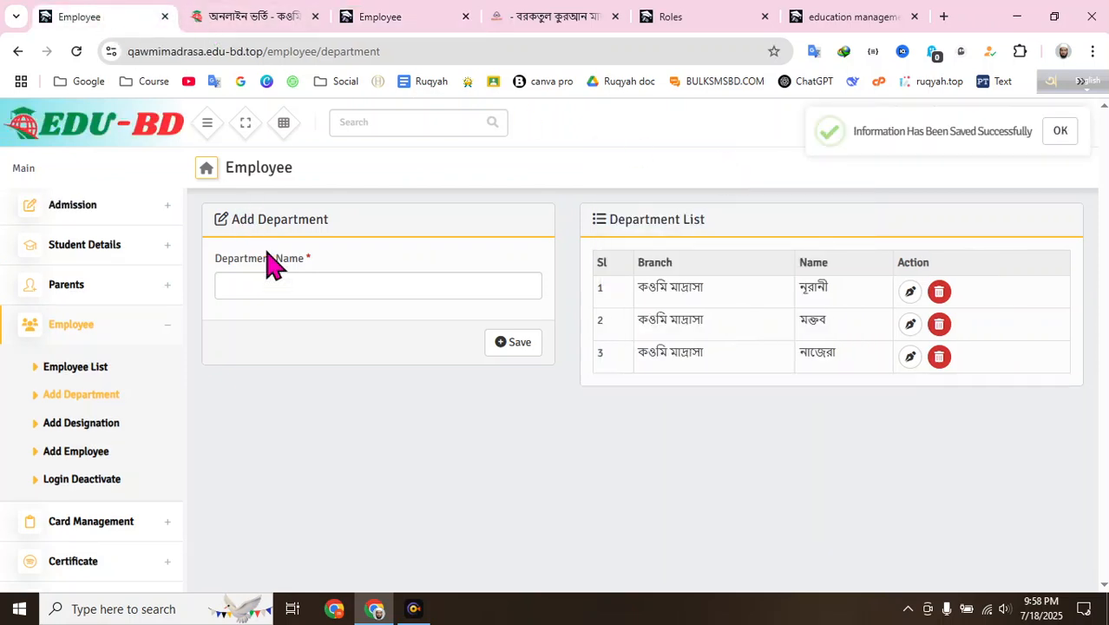
{"action": "right_click", "coordinate": [286, 284]}
{"action": "left_click", "coordinate": [334, 369]}
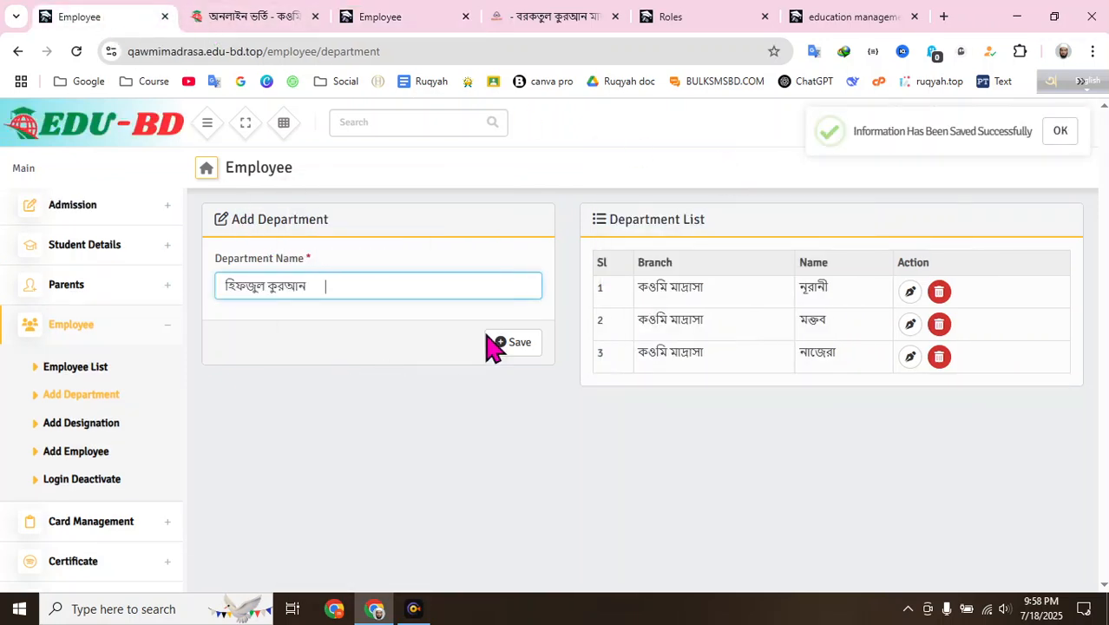
{"action": "left_click", "coordinate": [519, 343]}
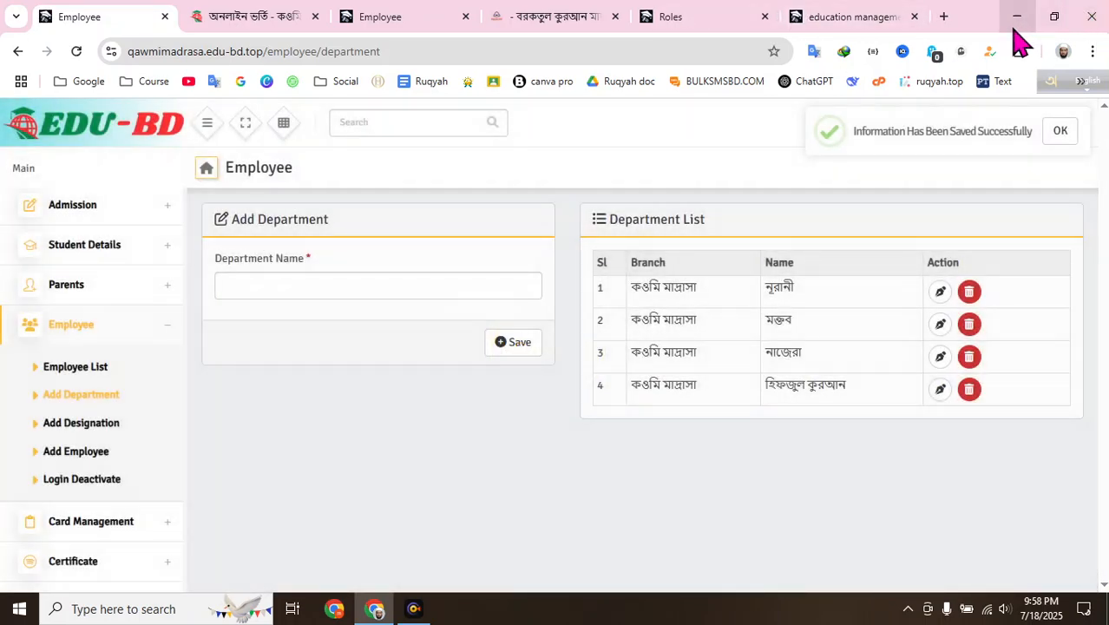
{"action": "left_click", "coordinate": [414, 609]}
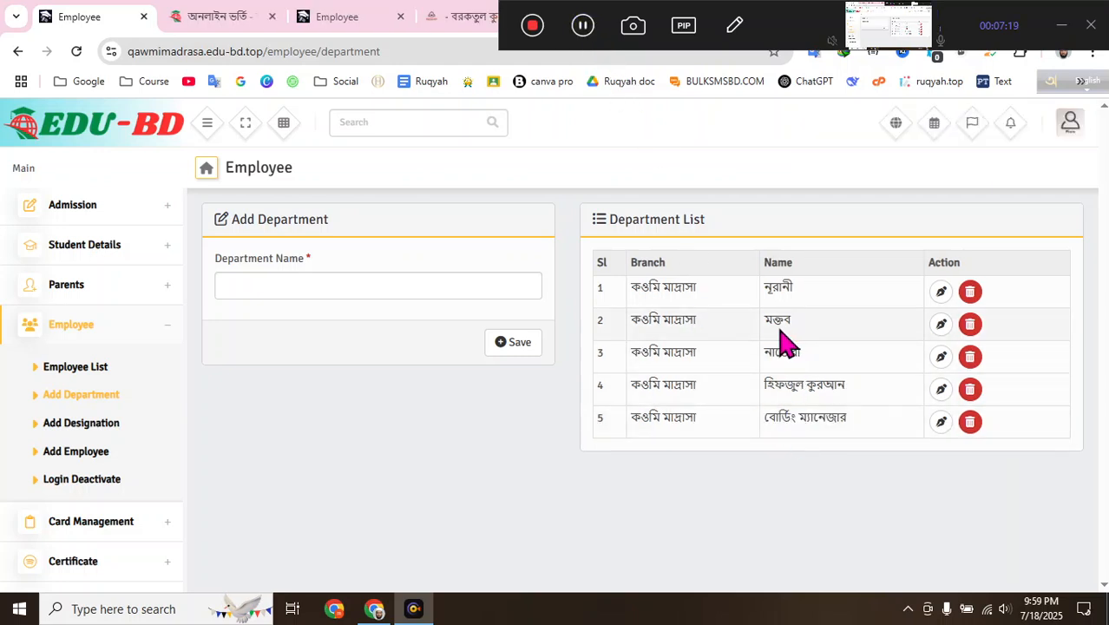
- On Add Designation, save মুহতামিম, নায়েবে মুহতামিম, সহকারী শিক্ষক and বোর্ডিং ম্যানেজার, then return to Add Department
{"action": "left_click", "coordinate": [102, 427]}
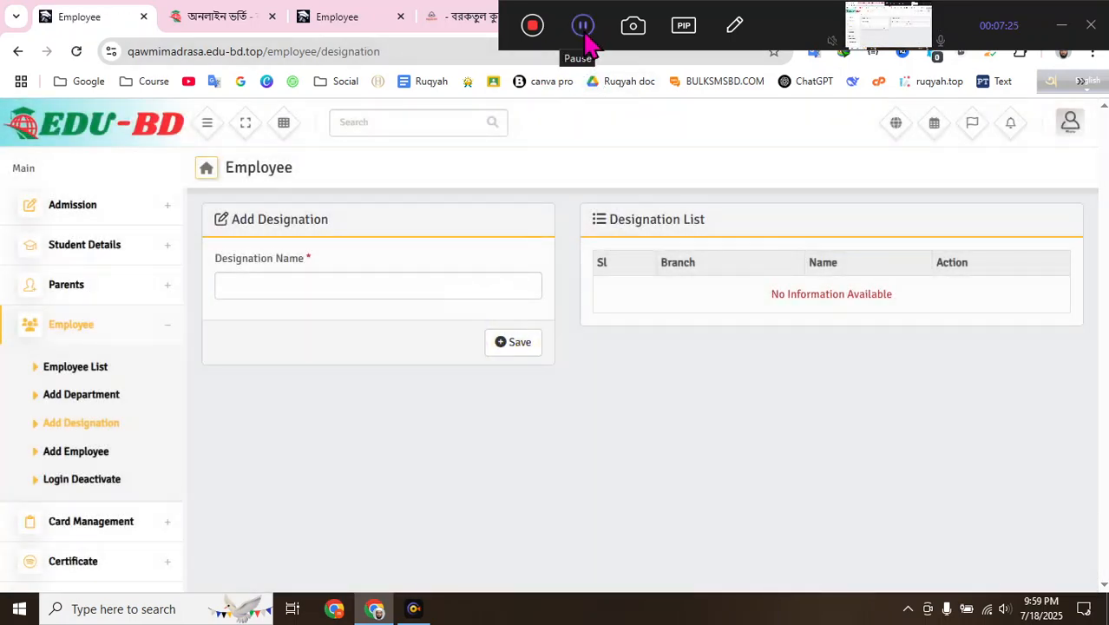
{"action": "left_click", "coordinate": [584, 31]}
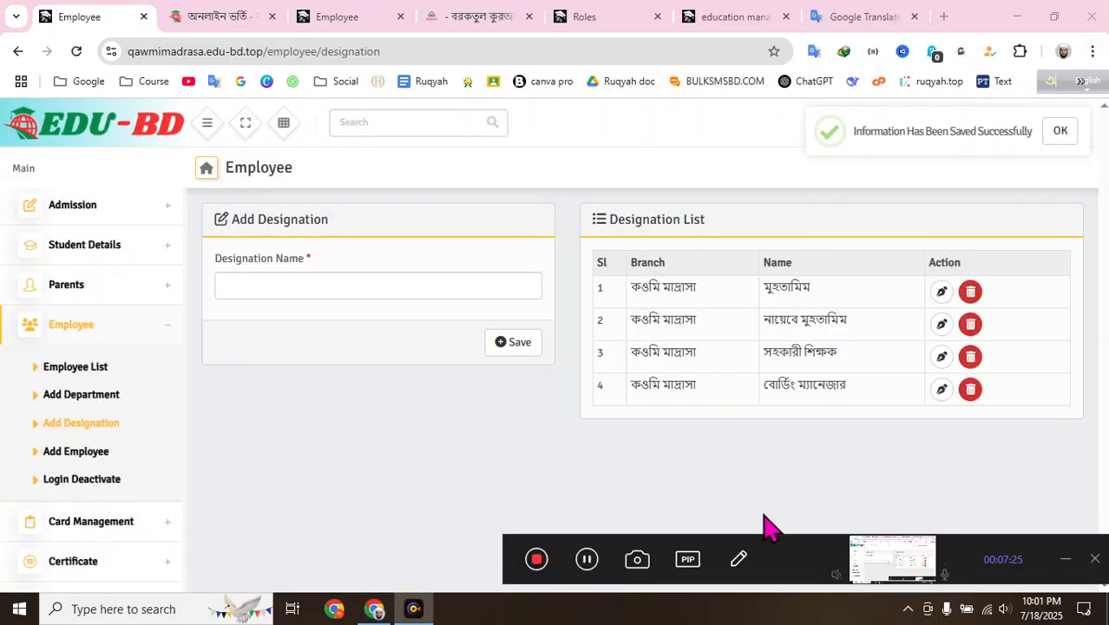
{"action": "left_click", "coordinate": [1068, 560]}
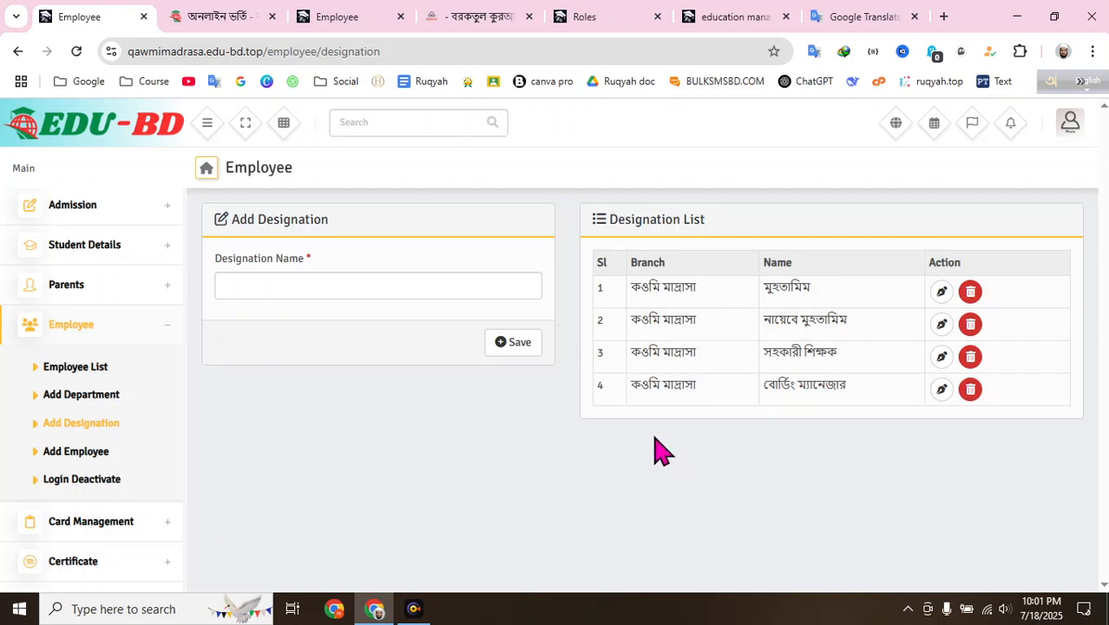
{"action": "left_click", "coordinate": [443, 284]}
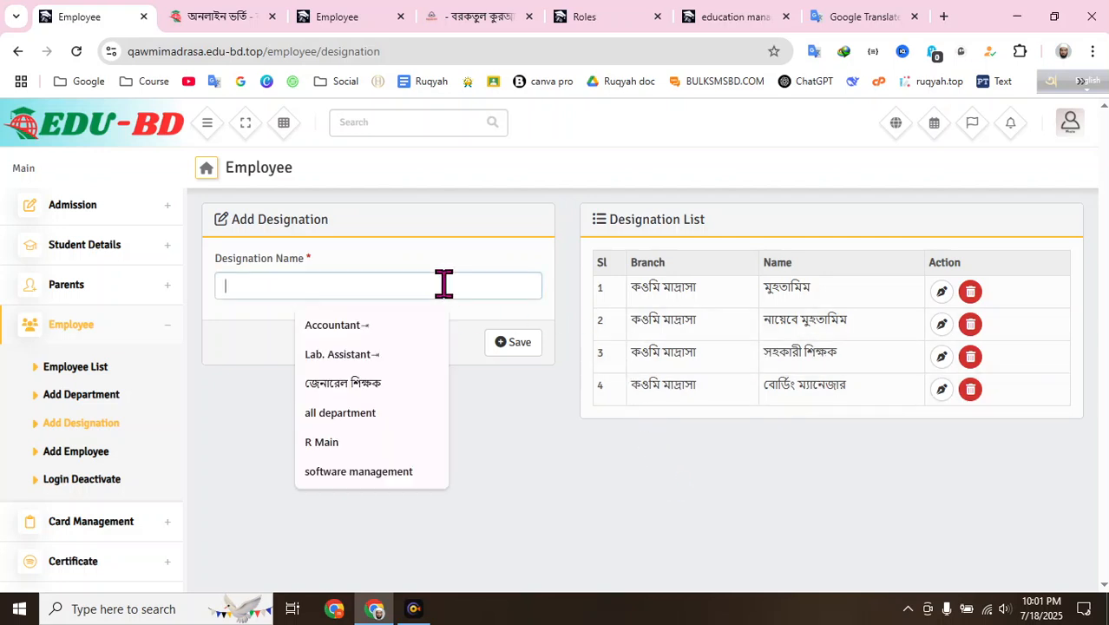
{"action": "left_click", "coordinate": [117, 396]}
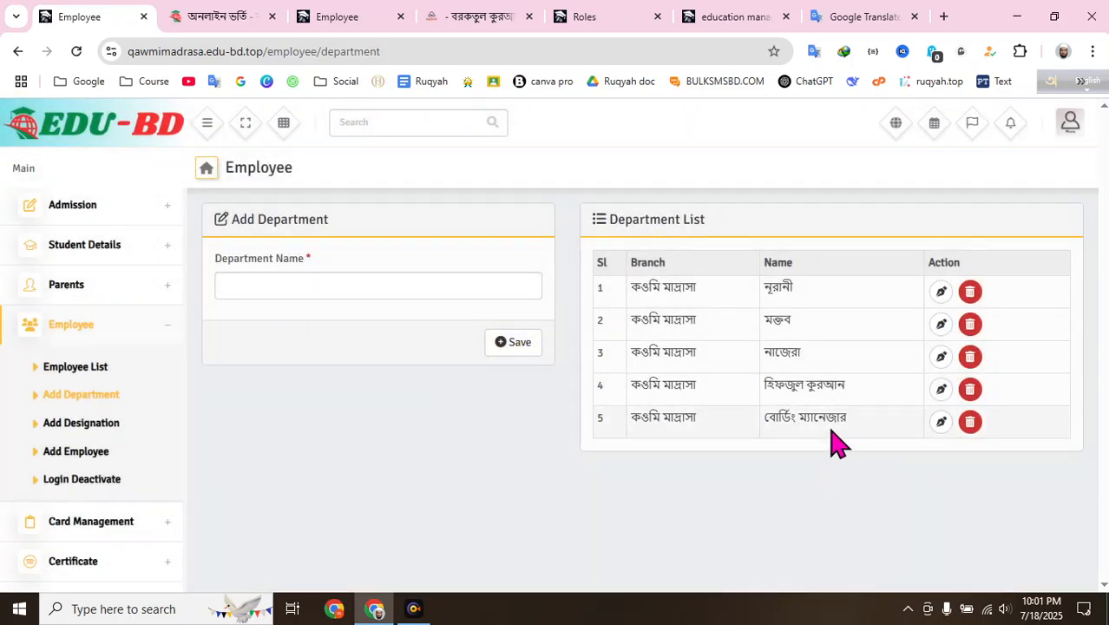
- Edit department 5, deleting ম্যানেজার so it reads বোর্ডিং, and update it
{"action": "left_click", "coordinate": [940, 421]}
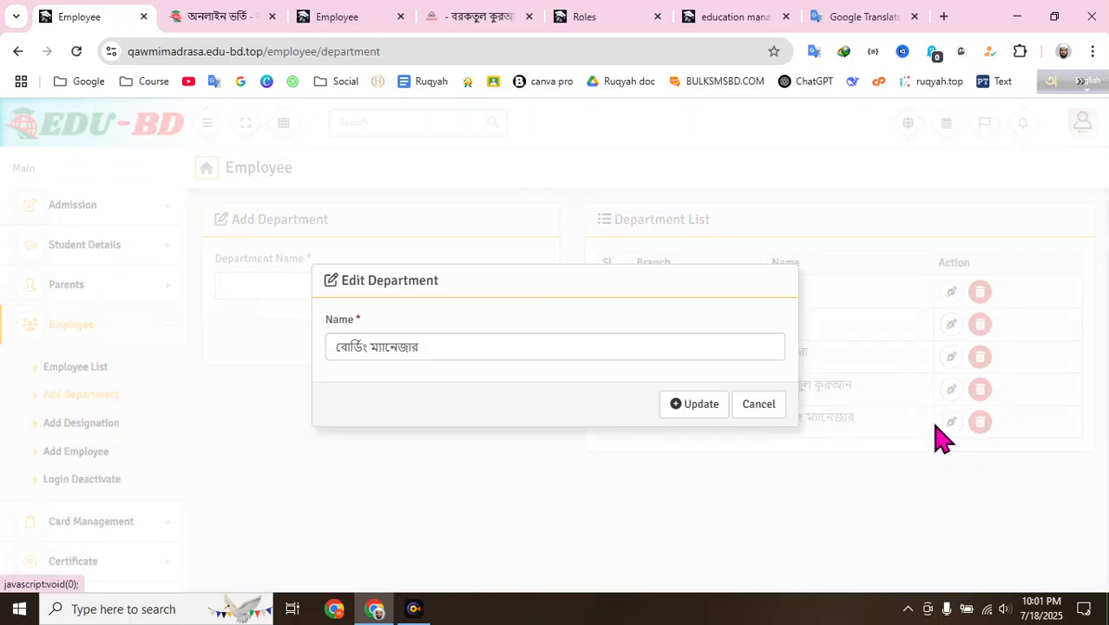
{"action": "double_click", "coordinate": [411, 344]}
{"action": "key", "text": "BackSpace"}
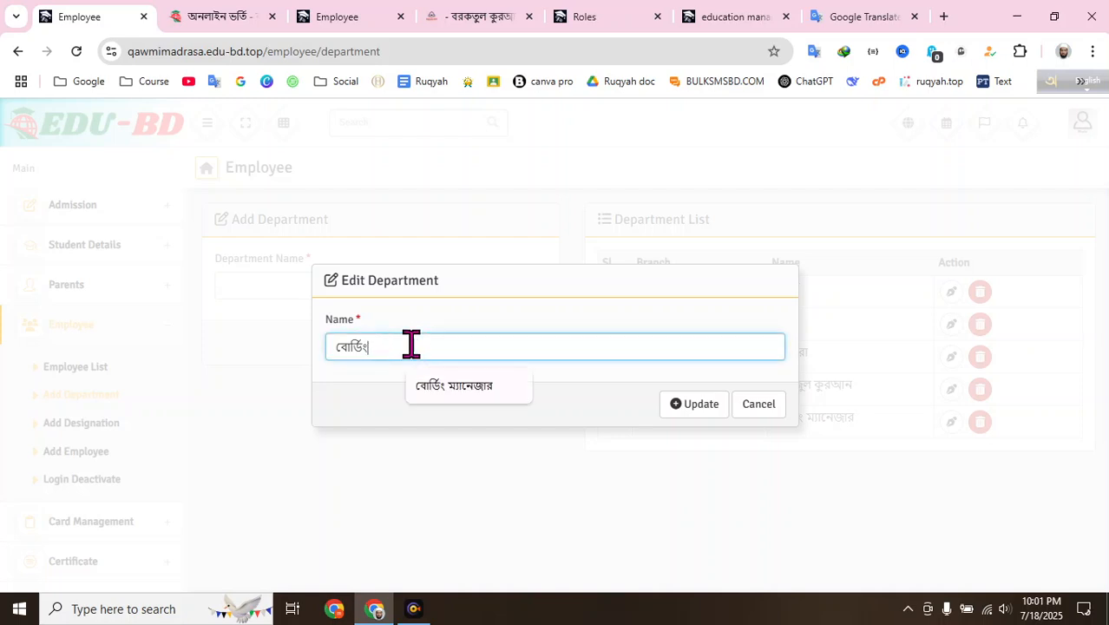
{"action": "left_click", "coordinate": [687, 405]}
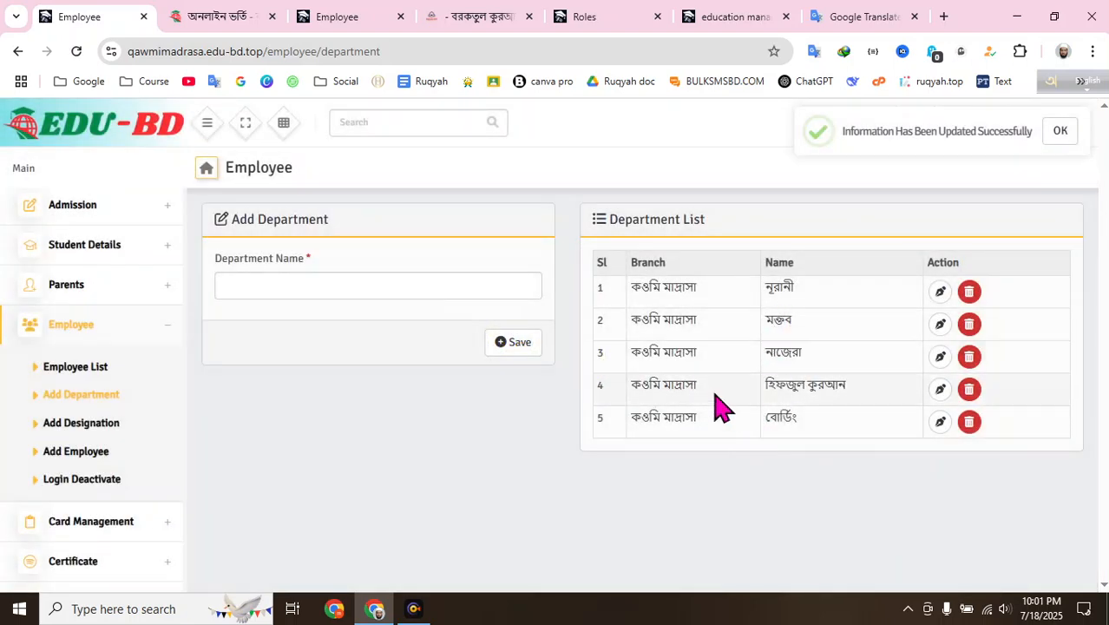
{"action": "left_click", "coordinate": [444, 291]}
{"action": "left_click", "coordinate": [529, 229]}
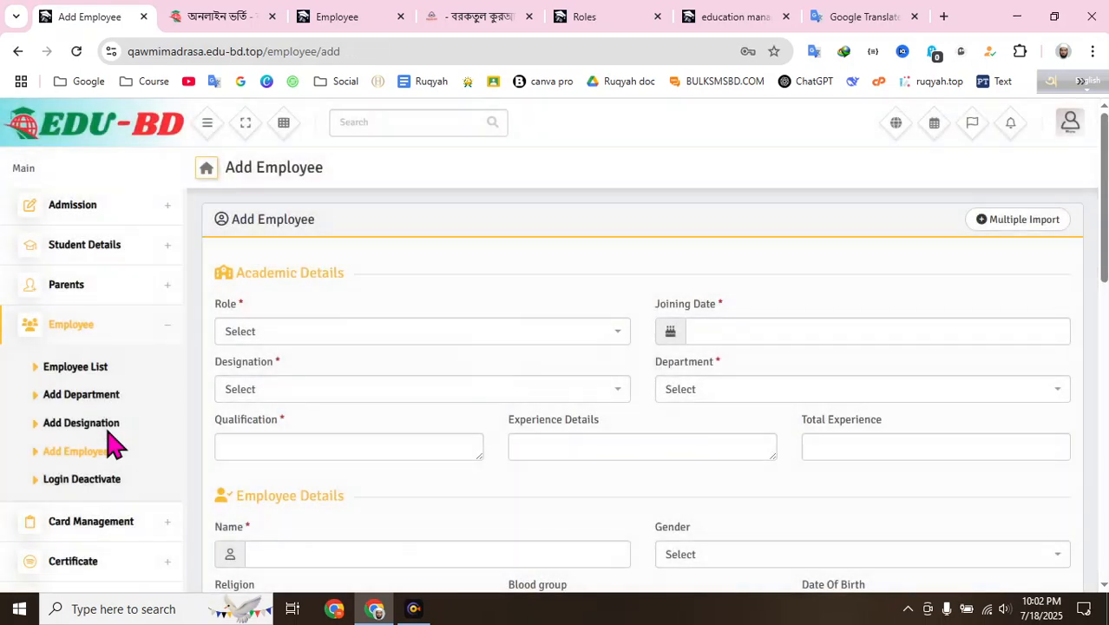
- Set the new employee's role to Teacher and the joining date to 2025-07-18
{"action": "left_click", "coordinate": [413, 609]}
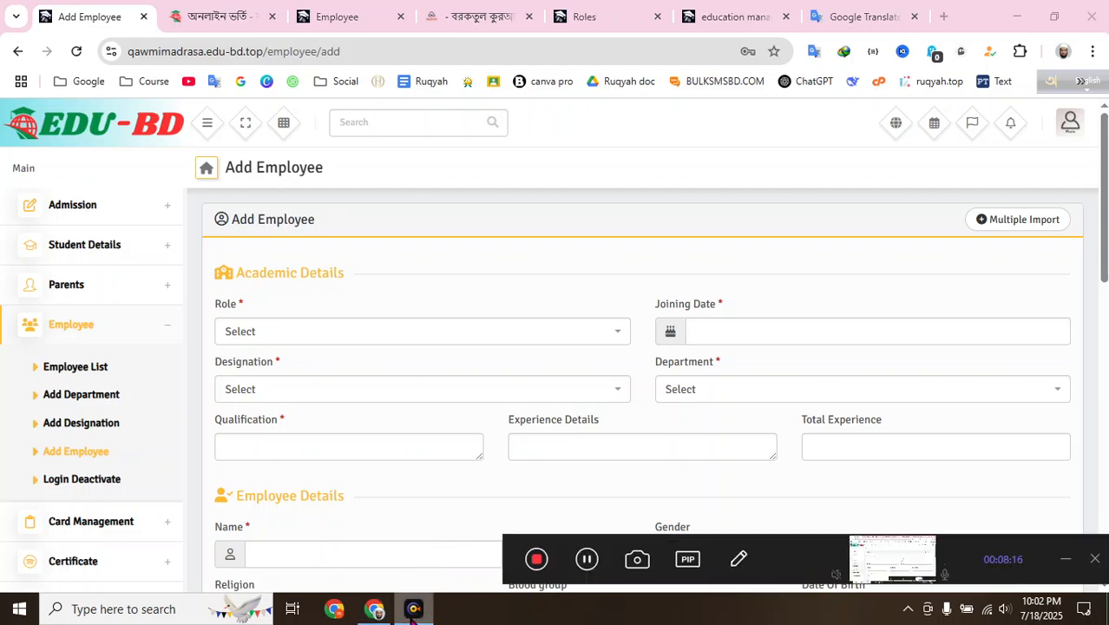
{"action": "left_click", "coordinate": [1067, 560]}
{"action": "left_click", "coordinate": [332, 340]}
{"action": "left_click", "coordinate": [330, 357]}
{"action": "left_click", "coordinate": [313, 338]}
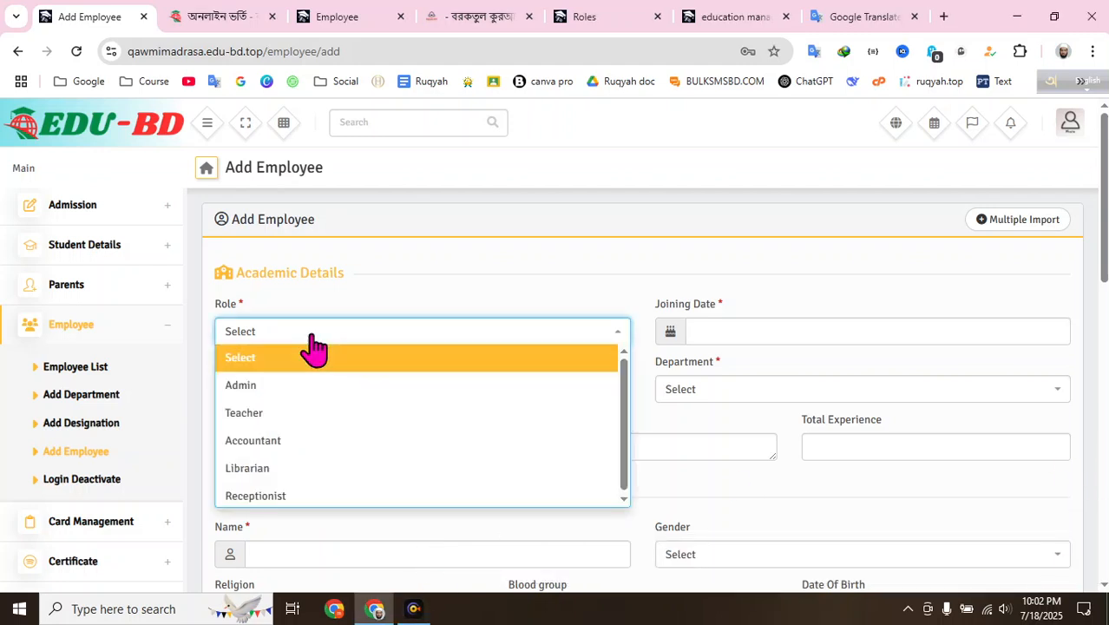
{"action": "left_click", "coordinate": [278, 417]}
{"action": "left_click", "coordinate": [761, 341]}
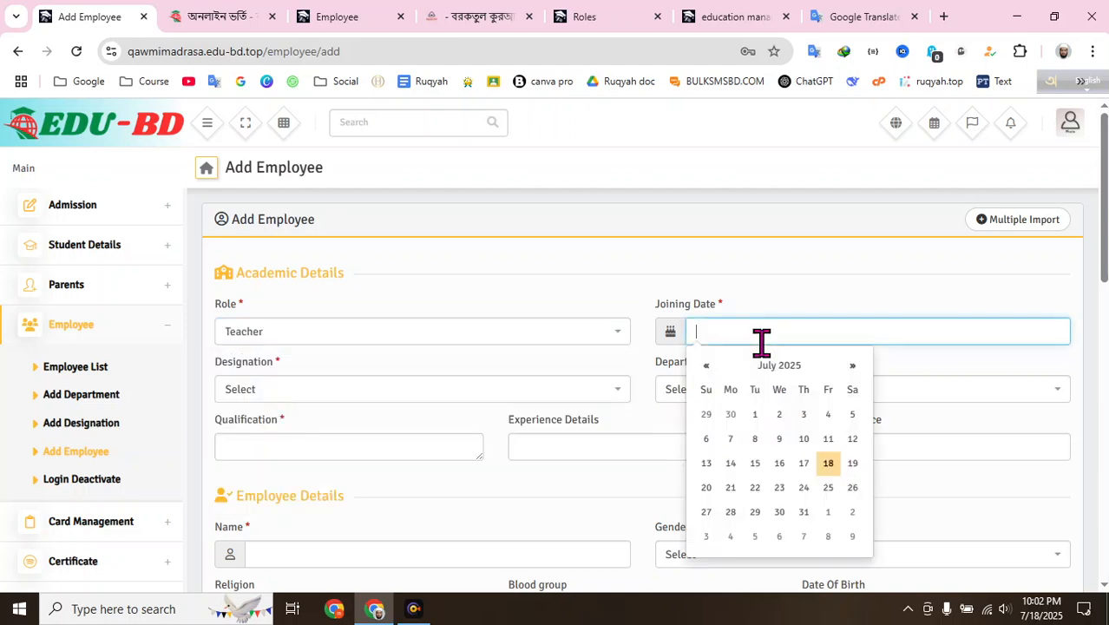
{"action": "left_click", "coordinate": [830, 467]}
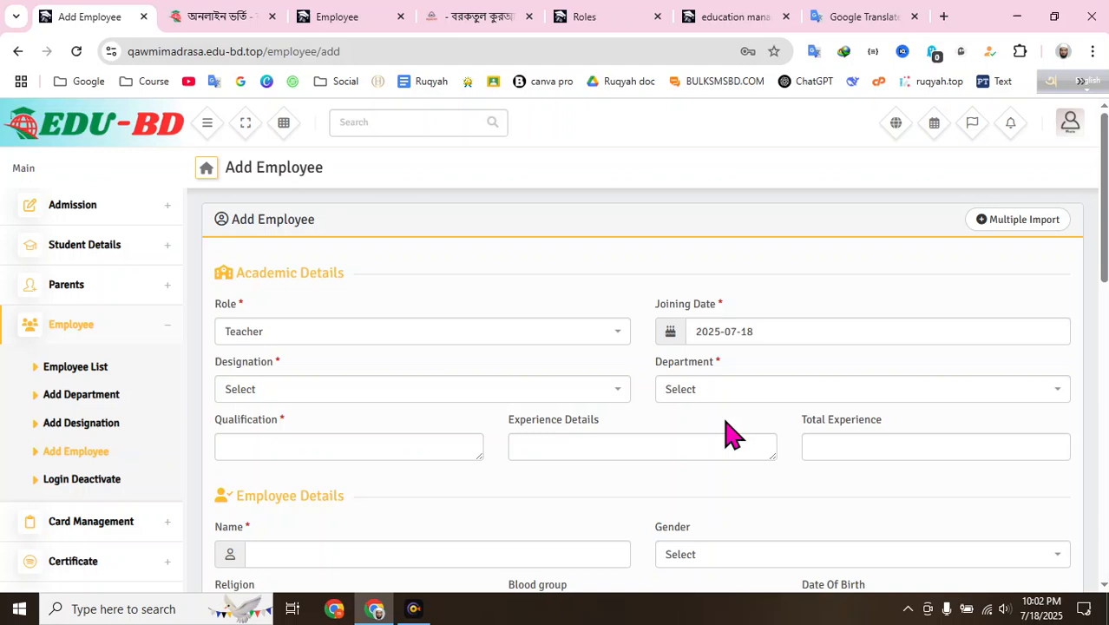
- Choose সহকারী শিক্ষক as designation and হিফজুল কুরআন as department
{"action": "left_click", "coordinate": [447, 398]}
{"action": "scroll", "coordinate": [334, 467], "scroll_direction": "down", "scroll_amount": 3}
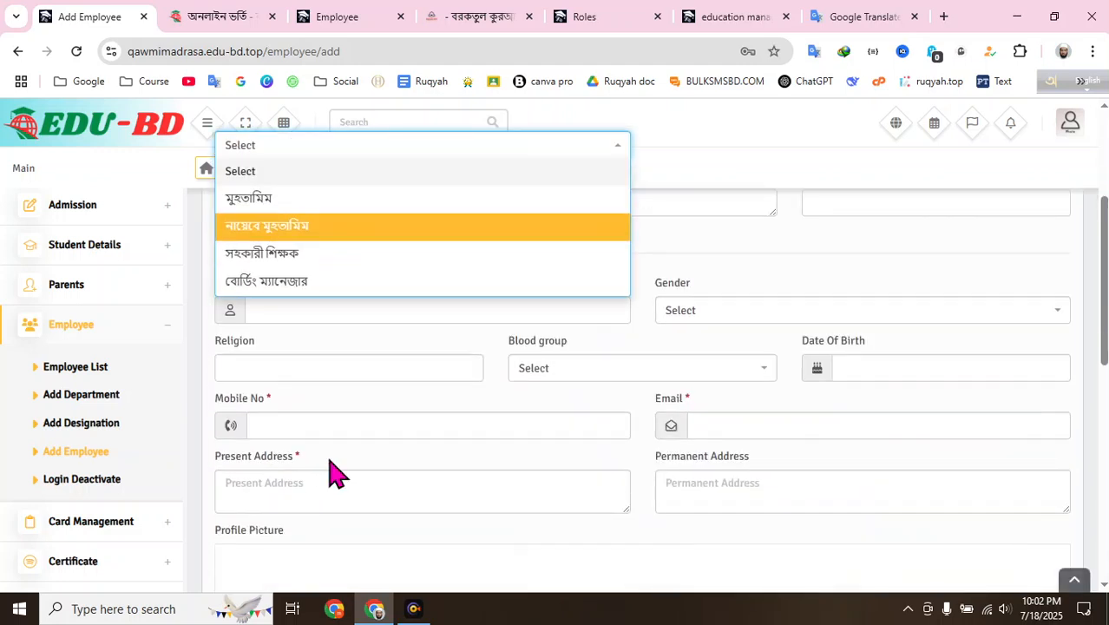
{"action": "left_click", "coordinate": [263, 257]}
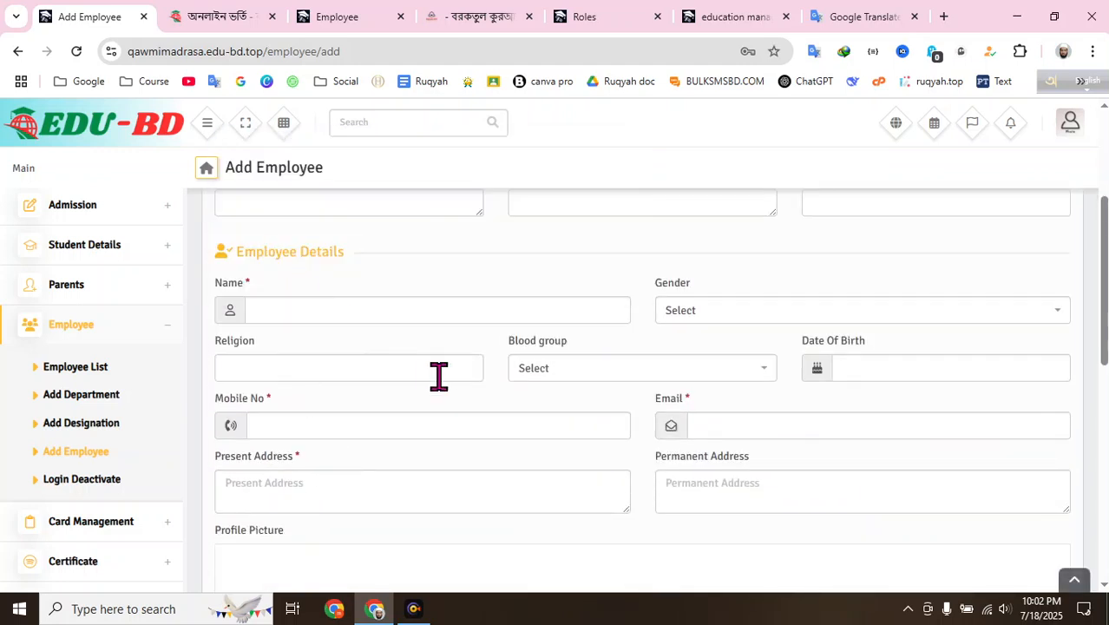
{"action": "scroll", "coordinate": [438, 376], "scroll_direction": "up", "scroll_amount": 2}
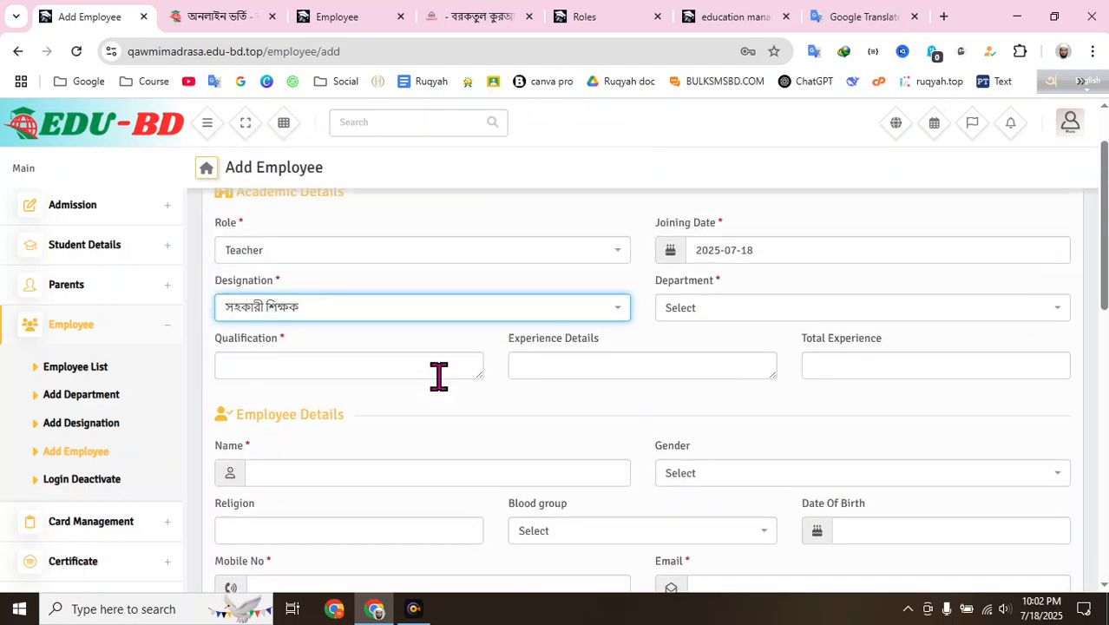
{"action": "left_click", "coordinate": [686, 314]}
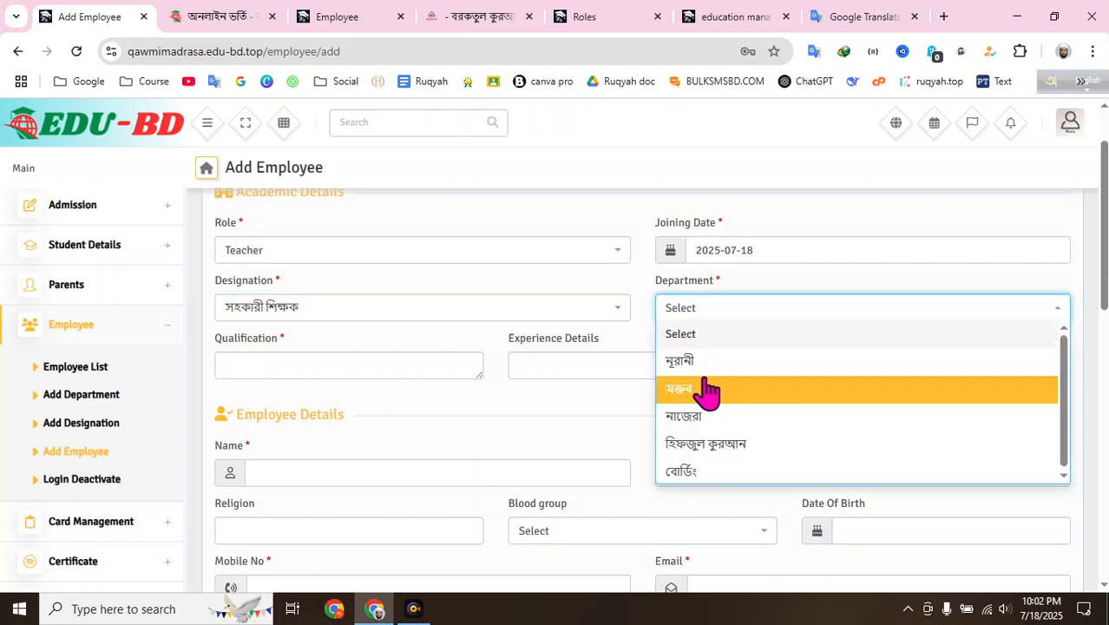
{"action": "left_click", "coordinate": [394, 287]}
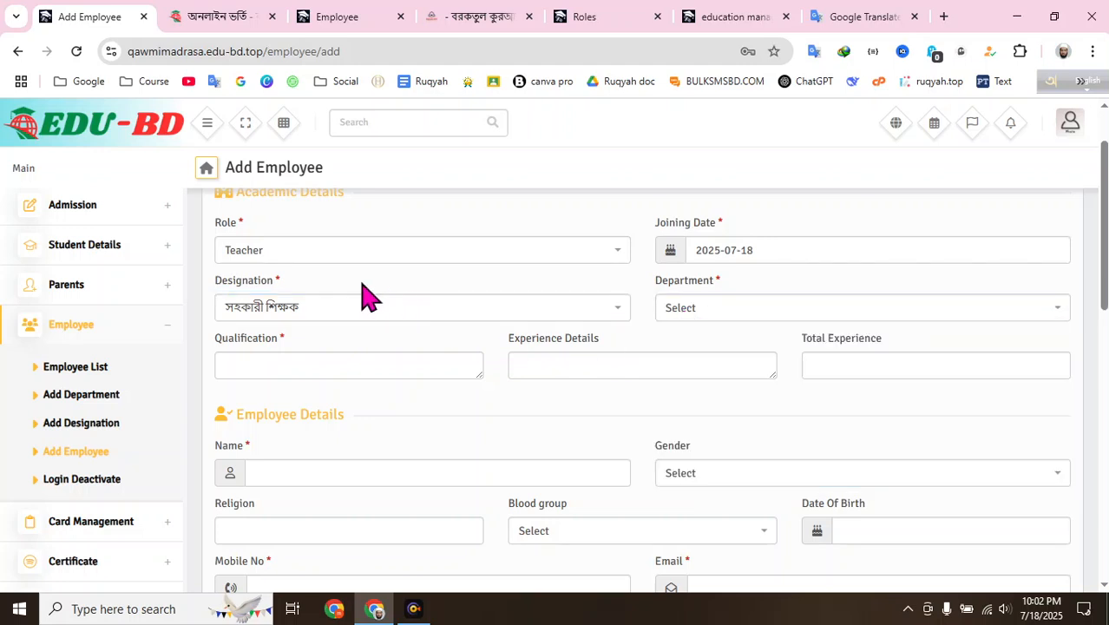
{"action": "left_click", "coordinate": [690, 314]}
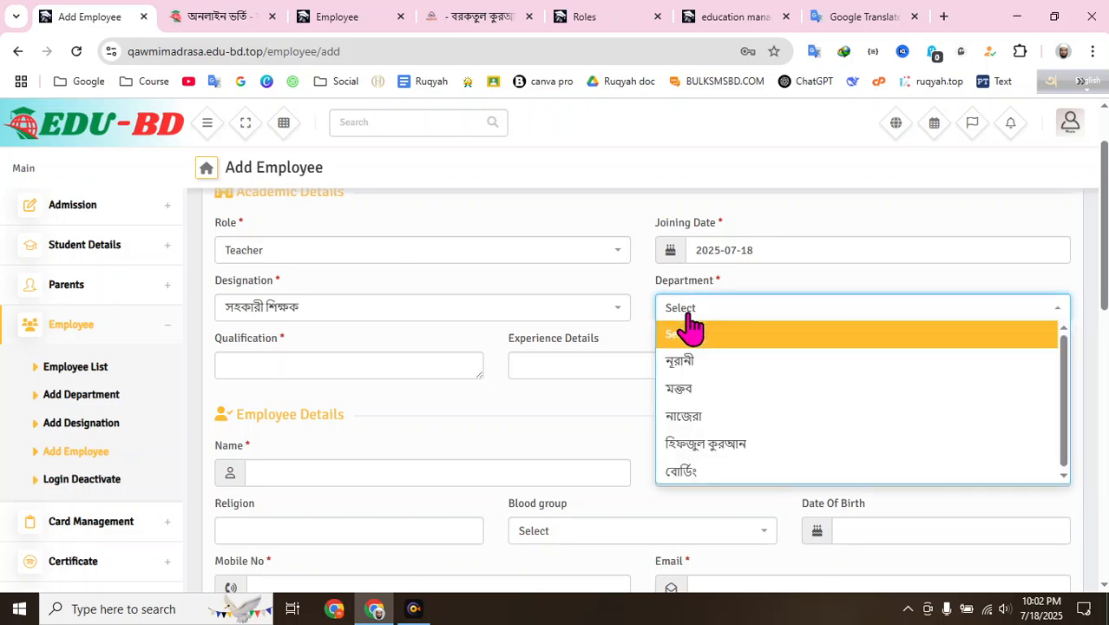
{"action": "left_click", "coordinate": [740, 443]}
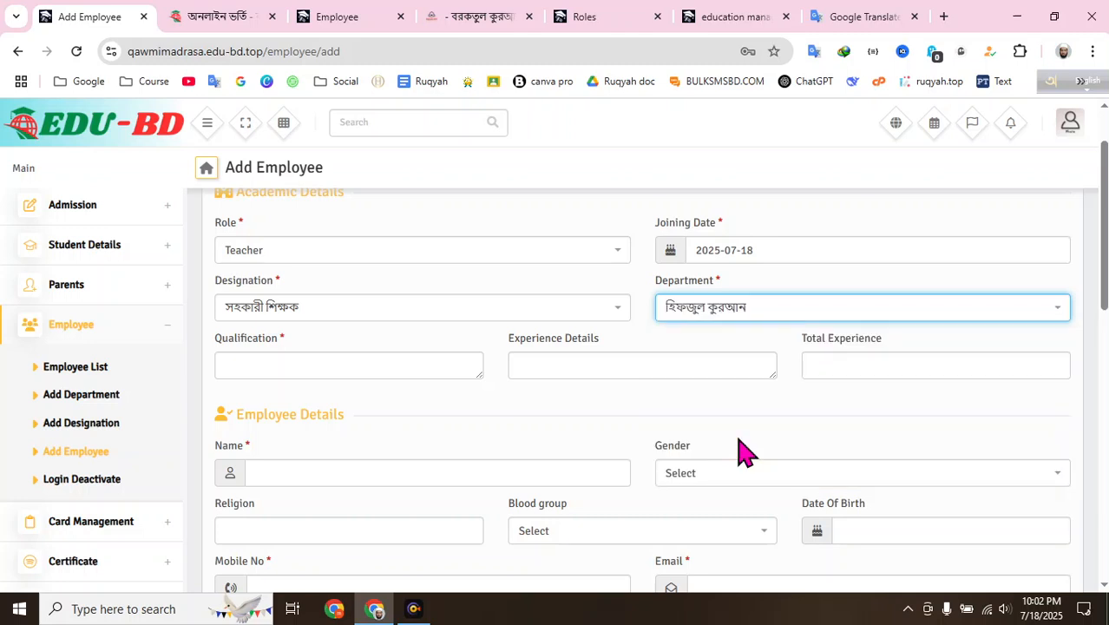
{"action": "left_click", "coordinate": [653, 340]}
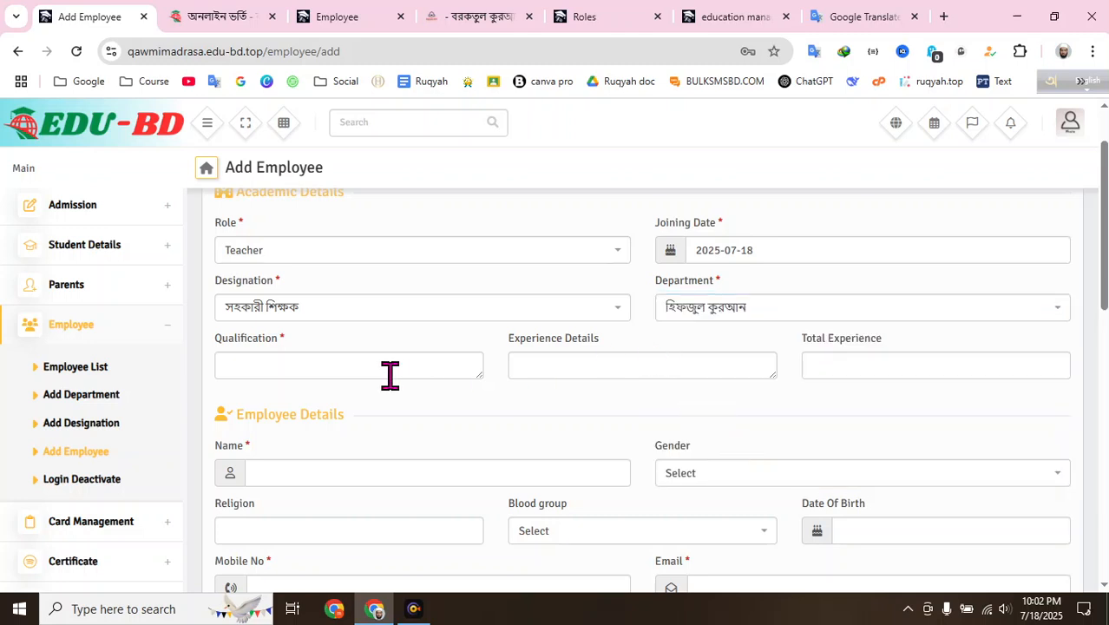
- In Bangla input, enter qualification হাফেজ সাহেব and experience ২ বছর
{"action": "left_click", "coordinate": [343, 369]}
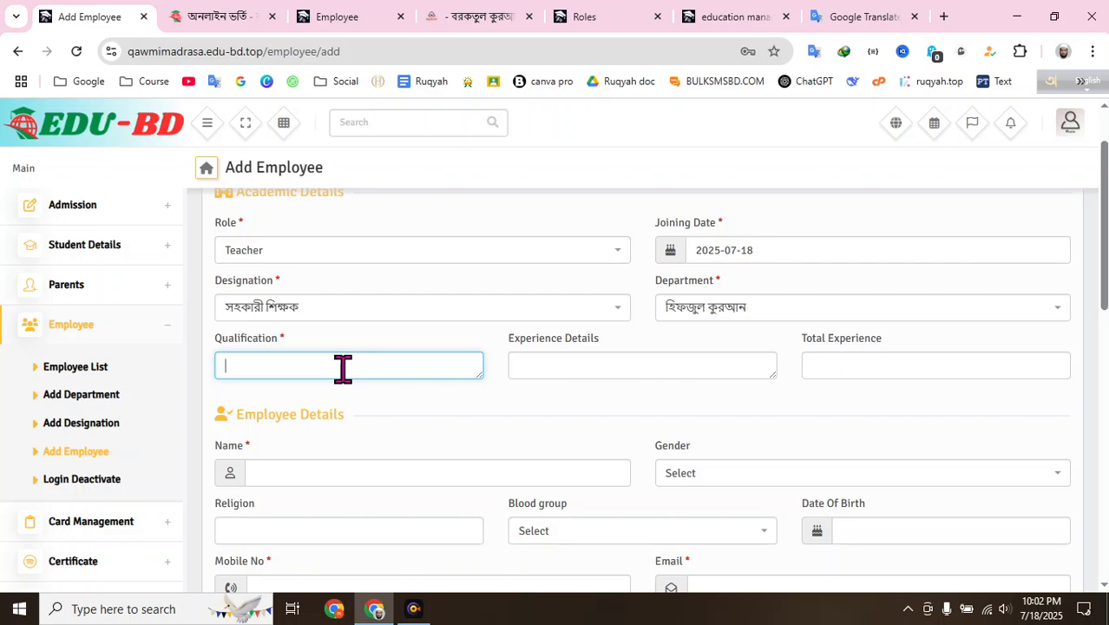
{"action": "key", "text": "F12"}
{"action": "type", "text": "haf"}
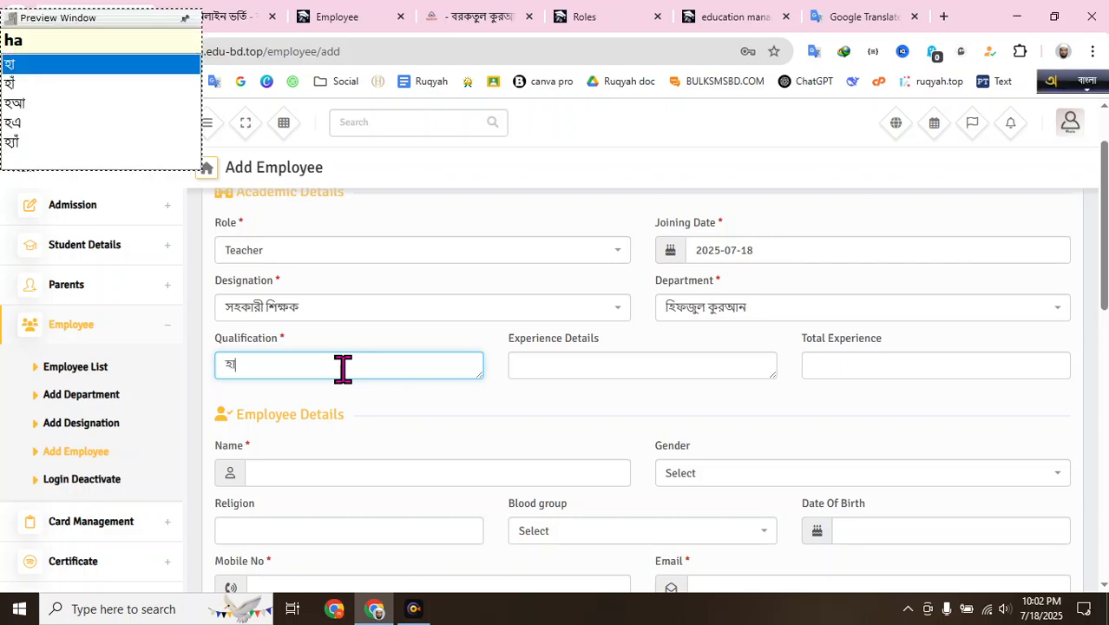
{"action": "type", "text": "ej"}
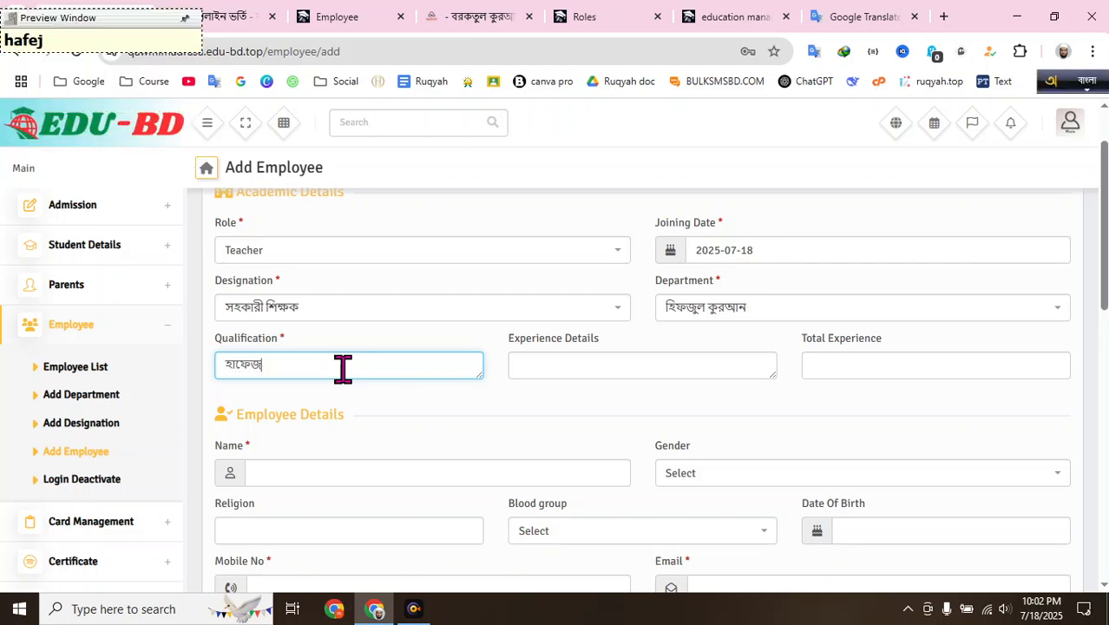
{"action": "type", "text": " saheb"}
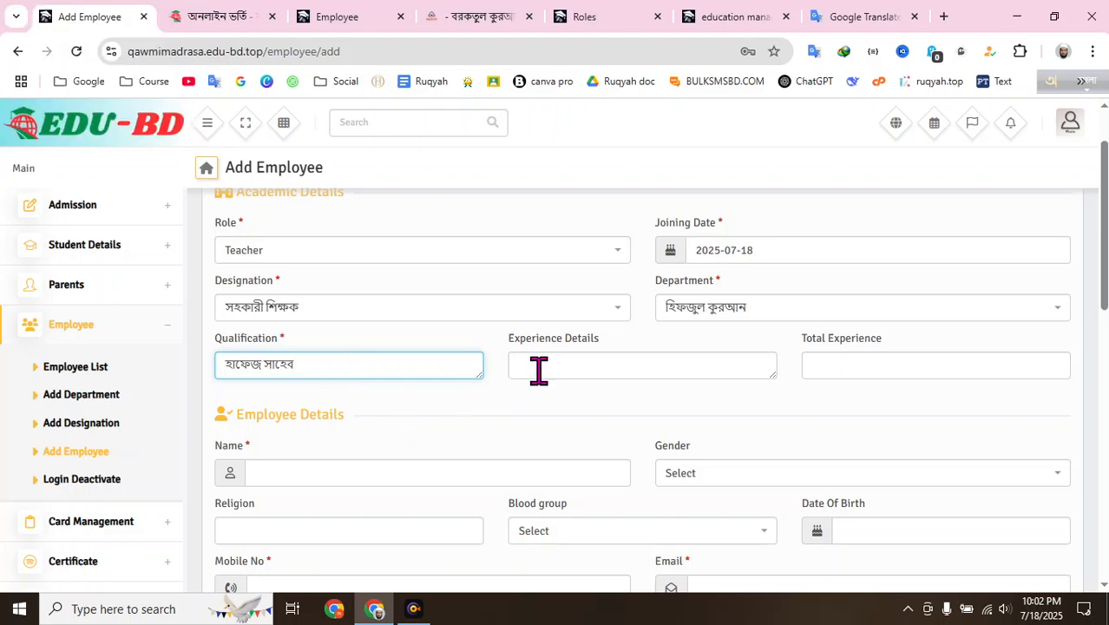
{"action": "left_click", "coordinate": [576, 370]}
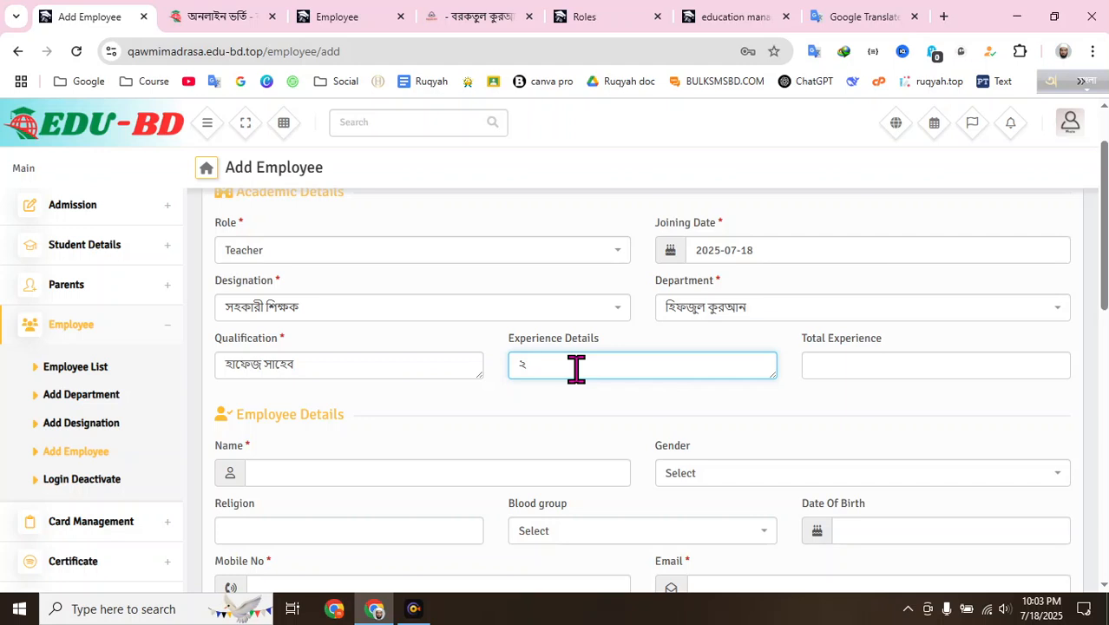
{"action": "type", "text": "2 bocho"}
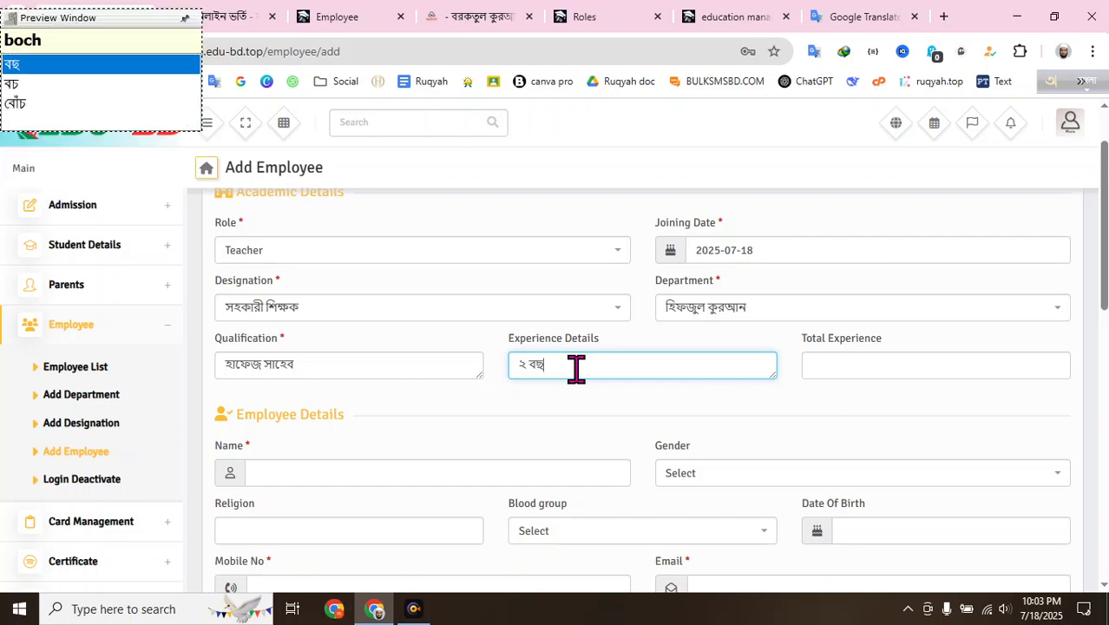
{"action": "type", "text": "r"}
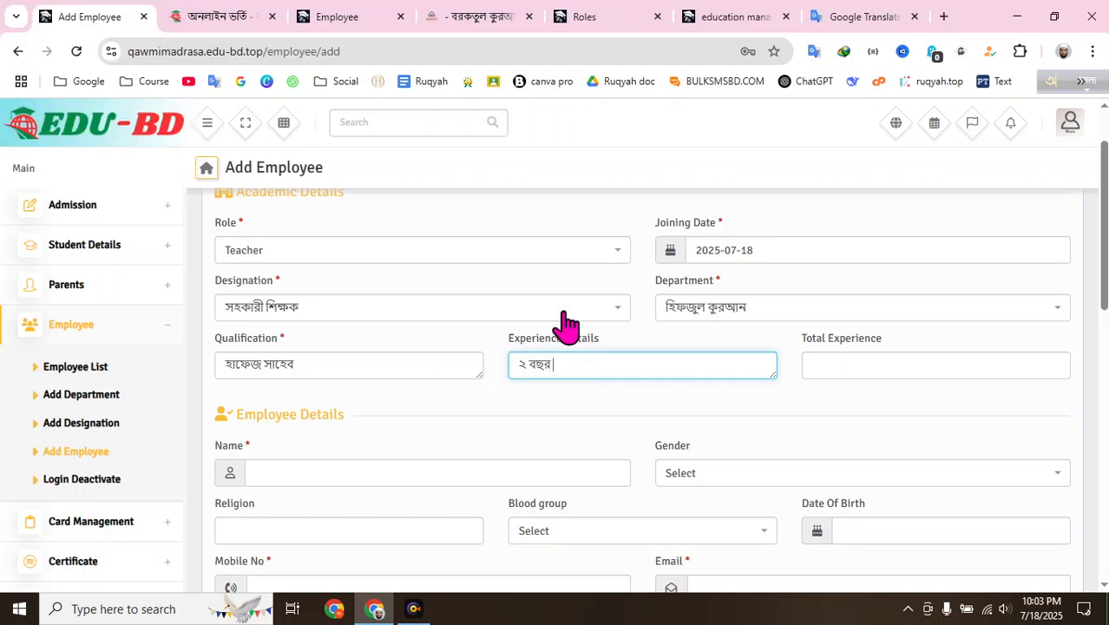
{"action": "left_click", "coordinate": [835, 360]}
{"action": "left_click", "coordinate": [786, 354]}
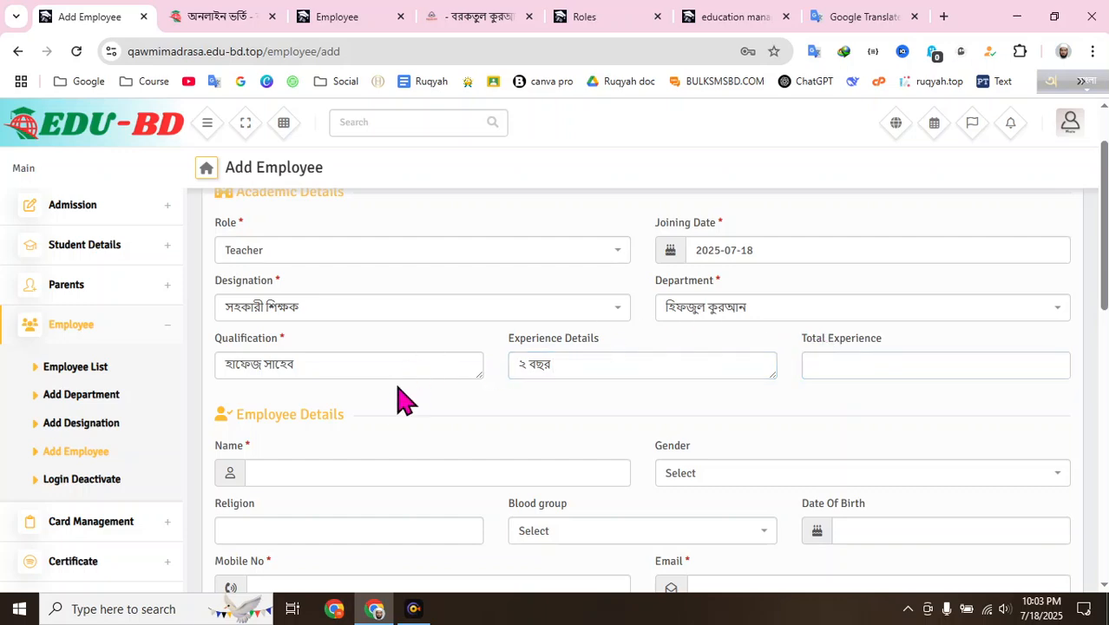
- Autofill the employee's name, mobile, email and address
{"action": "scroll", "coordinate": [366, 359], "scroll_direction": "down", "scroll_amount": 2}
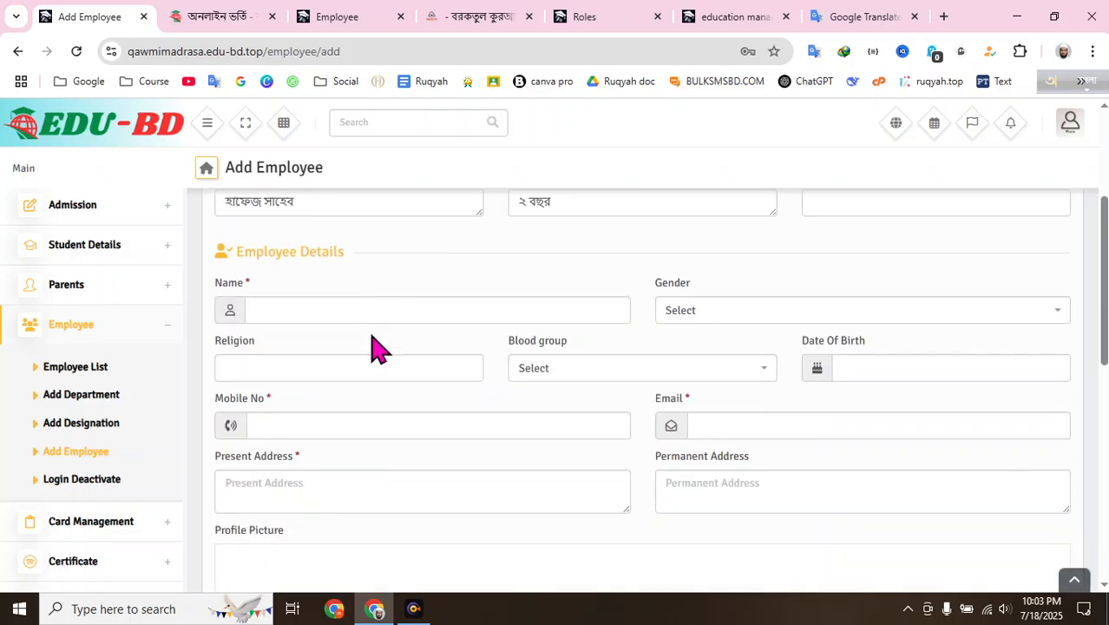
{"action": "scroll", "coordinate": [343, 298], "scroll_direction": "down", "scroll_amount": 2}
{"action": "scroll", "coordinate": [343, 298], "scroll_direction": "down", "scroll_amount": 2}
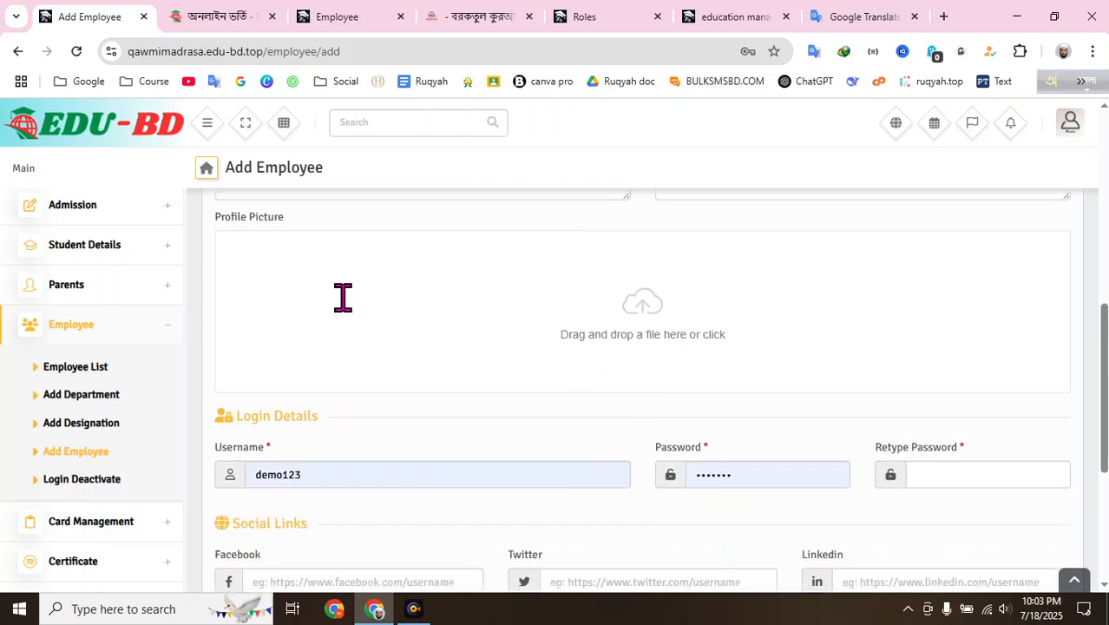
{"action": "scroll", "coordinate": [343, 298], "scroll_direction": "up", "scroll_amount": 7}
{"action": "scroll", "coordinate": [346, 309], "scroll_direction": "down", "scroll_amount": 2}
{"action": "scroll", "coordinate": [351, 408], "scroll_direction": "up", "scroll_amount": 1}
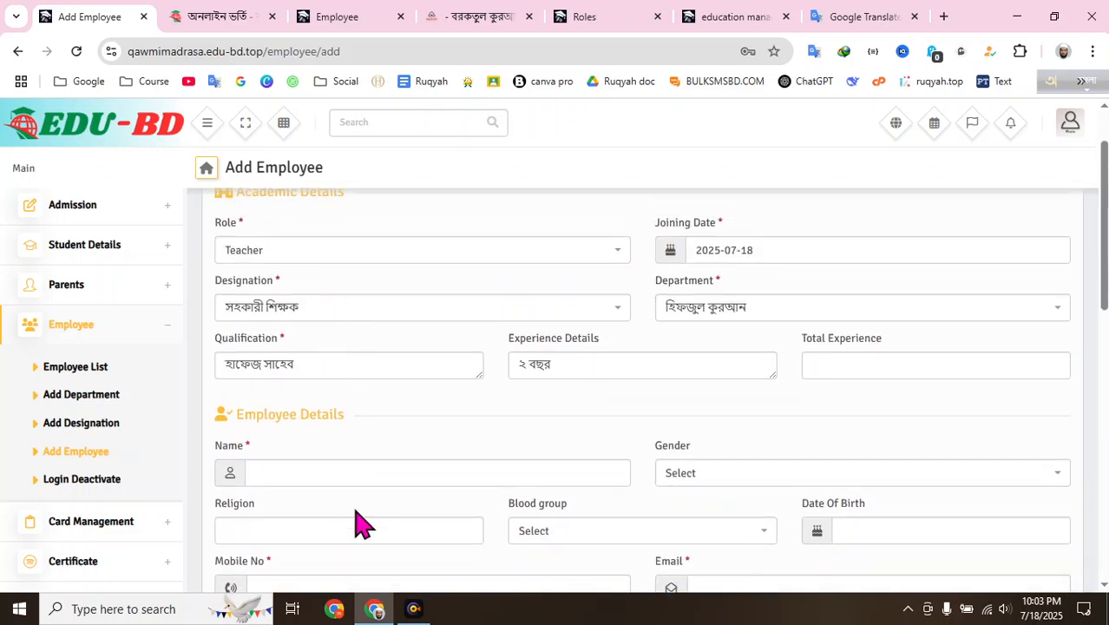
{"action": "left_click", "coordinate": [342, 474]}
{"action": "left_click", "coordinate": [420, 355]}
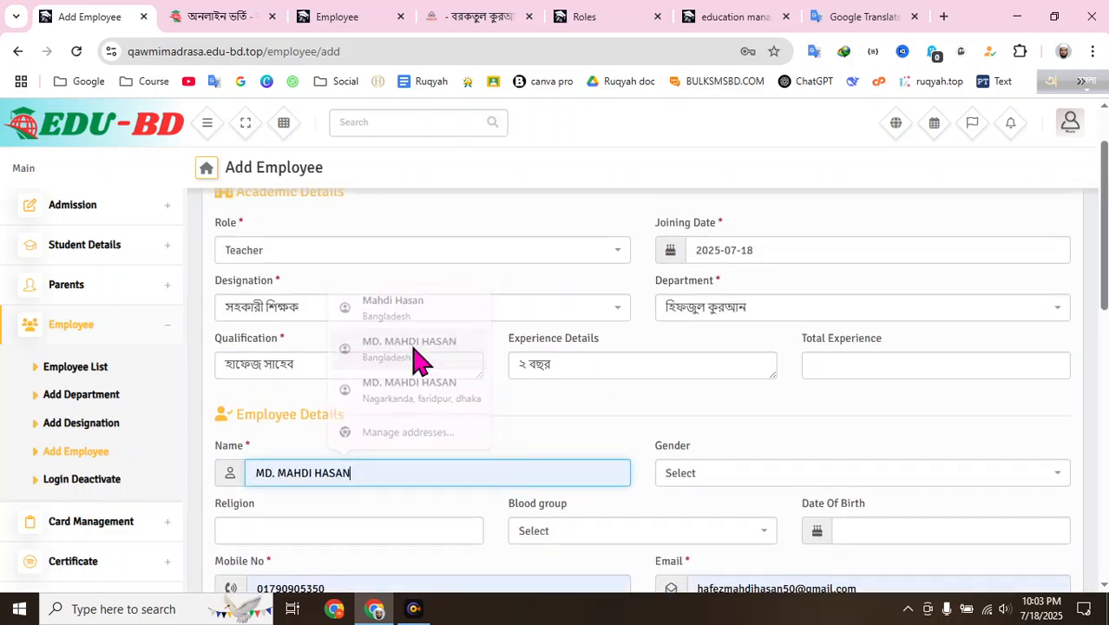
- Set gender to Male, religion to Islam and blood group to AB+
{"action": "scroll", "coordinate": [561, 337], "scroll_direction": "down", "scroll_amount": 2}
{"action": "left_click", "coordinate": [679, 318]}
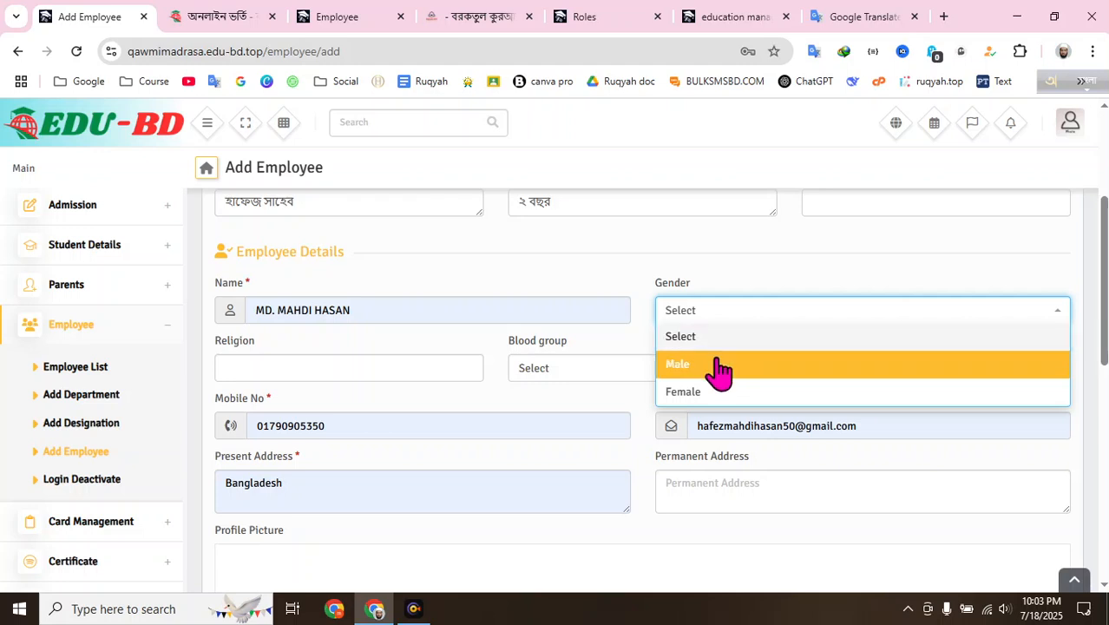
{"action": "left_click", "coordinate": [717, 368]}
{"action": "left_click", "coordinate": [418, 369]}
{"action": "left_click", "coordinate": [408, 404]}
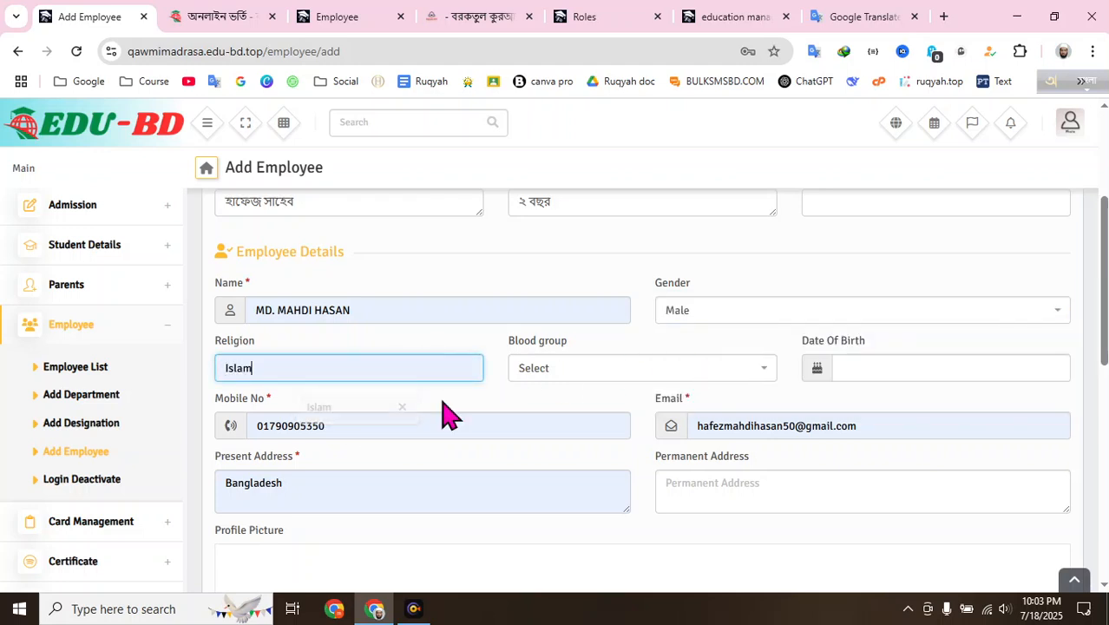
{"action": "left_click", "coordinate": [569, 371]}
{"action": "scroll", "coordinate": [577, 458], "scroll_direction": "down", "scroll_amount": 3}
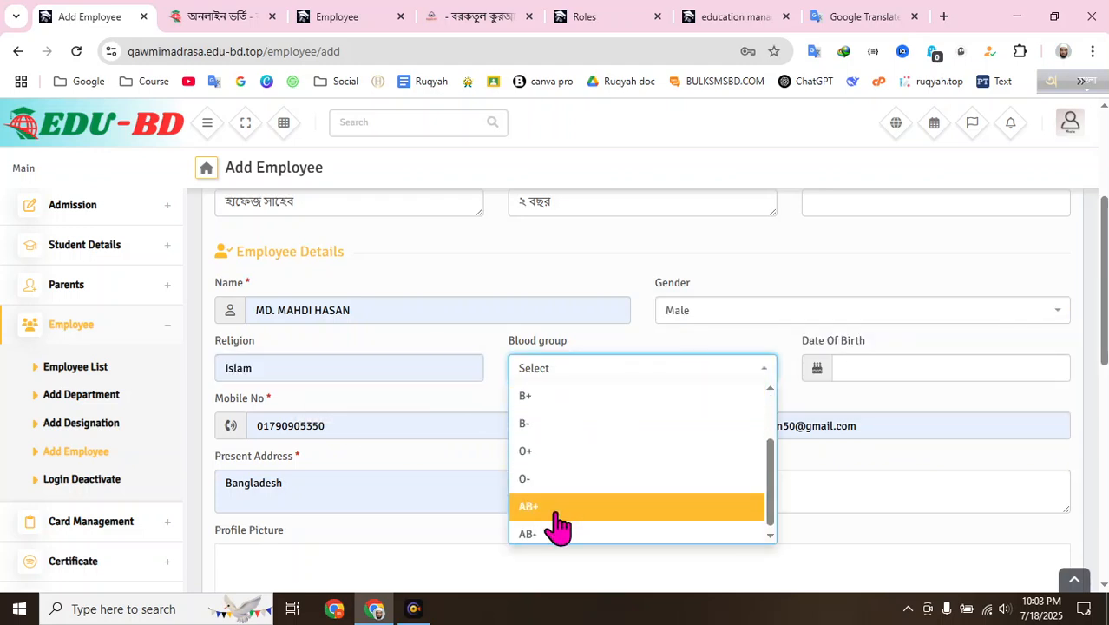
{"action": "left_click", "coordinate": [555, 510]}
- Set the date of birth to 2003-06-02
{"action": "left_click", "coordinate": [863, 375]}
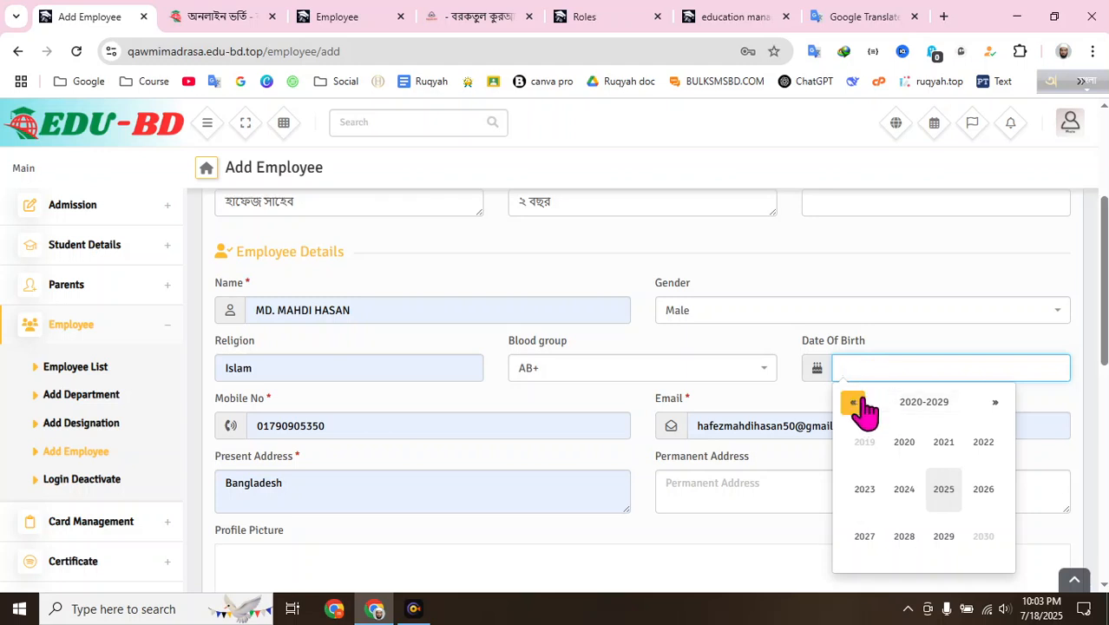
{"action": "left_click", "coordinate": [856, 403]}
{"action": "left_click", "coordinate": [857, 406]}
{"action": "left_click", "coordinate": [868, 499]}
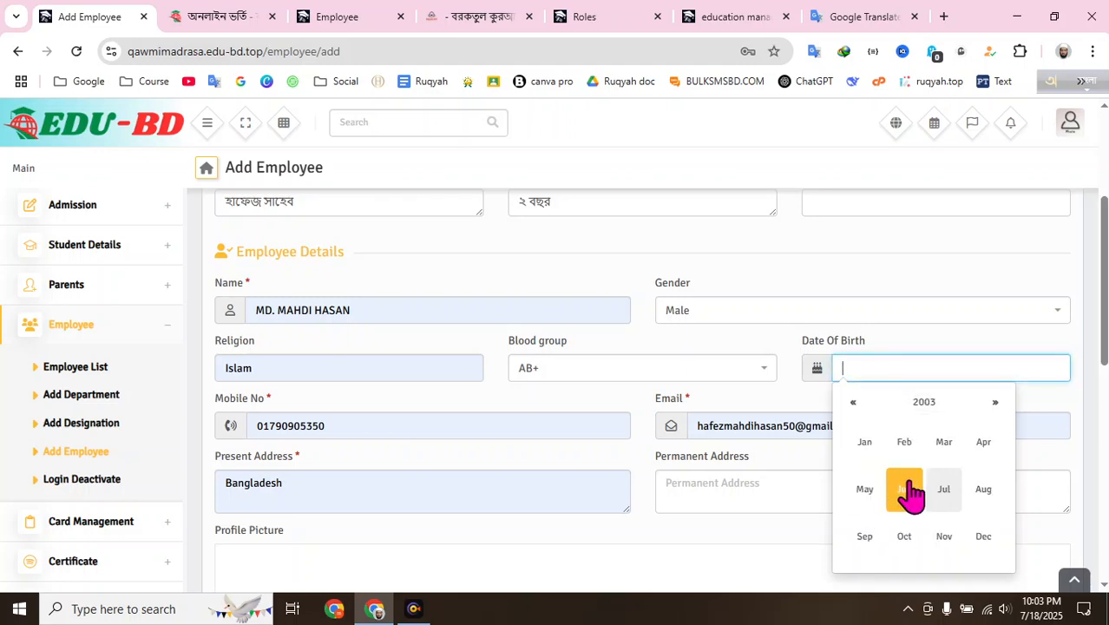
{"action": "left_click", "coordinate": [902, 486]}
{"action": "left_click", "coordinate": [879, 476]}
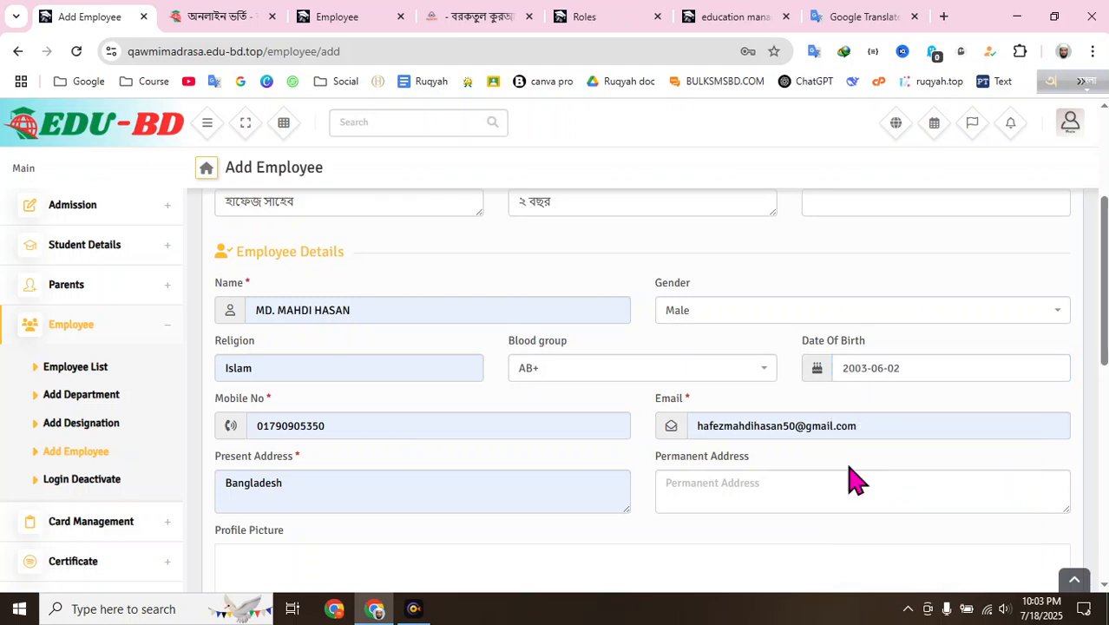
{"action": "left_click", "coordinate": [442, 436]}
{"action": "left_click", "coordinate": [431, 396]}
- Review the Role (Teacher) field, then move down to Profile Picture and Login Details
{"action": "scroll", "coordinate": [742, 412], "scroll_direction": "down", "scroll_amount": 1}
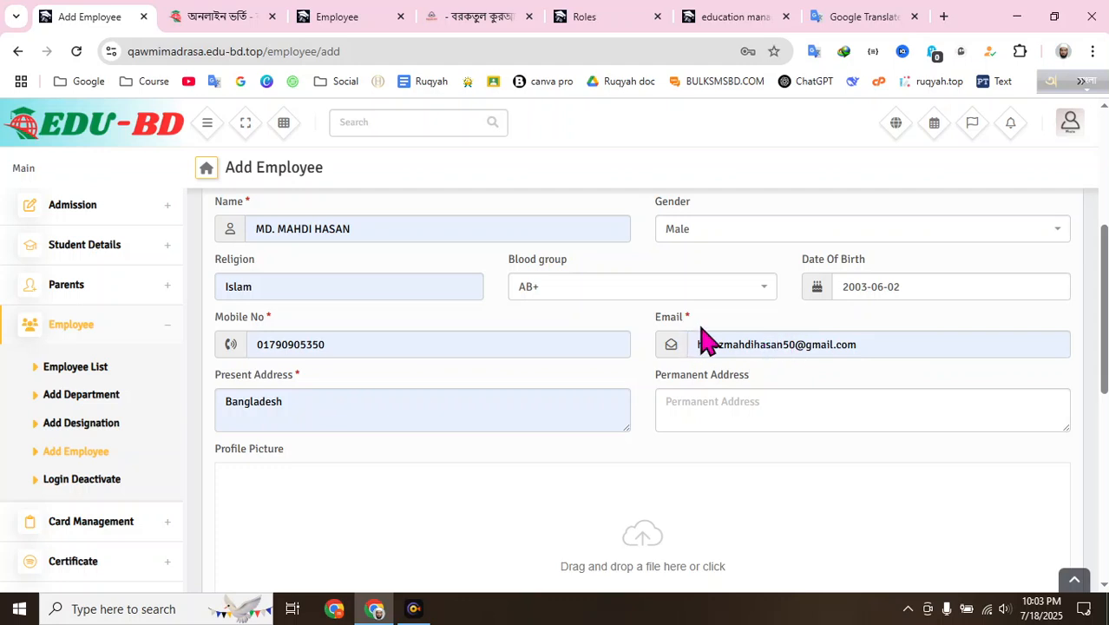
{"action": "scroll", "coordinate": [537, 345], "scroll_direction": "down", "scroll_amount": 2}
{"action": "scroll", "coordinate": [322, 369], "scroll_direction": "up", "scroll_amount": 1}
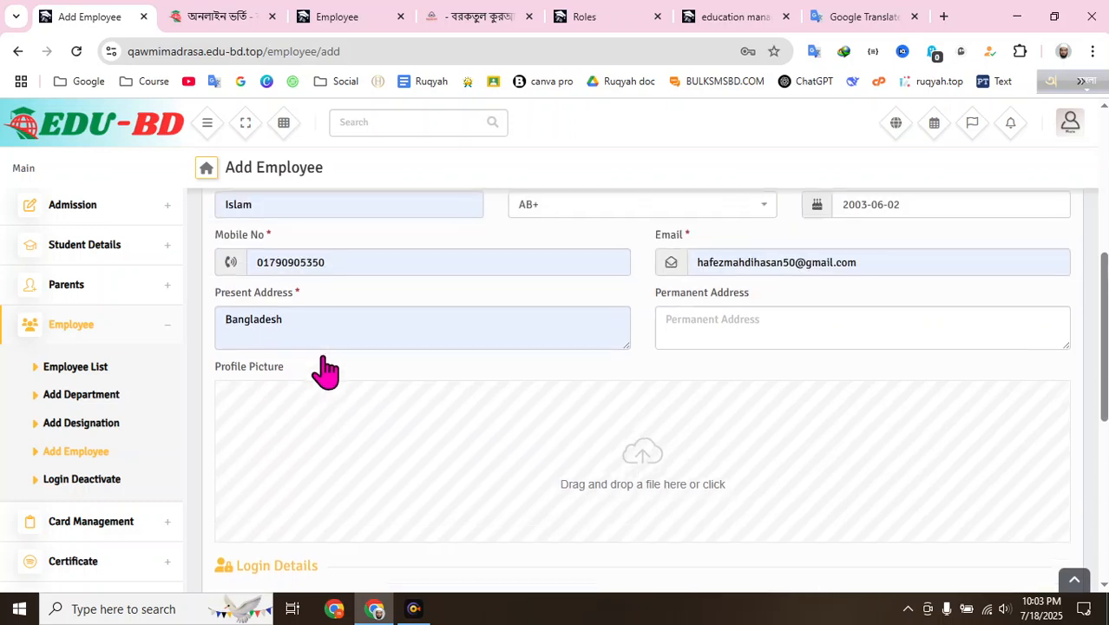
{"action": "scroll", "coordinate": [408, 303], "scroll_direction": "down", "scroll_amount": 2}
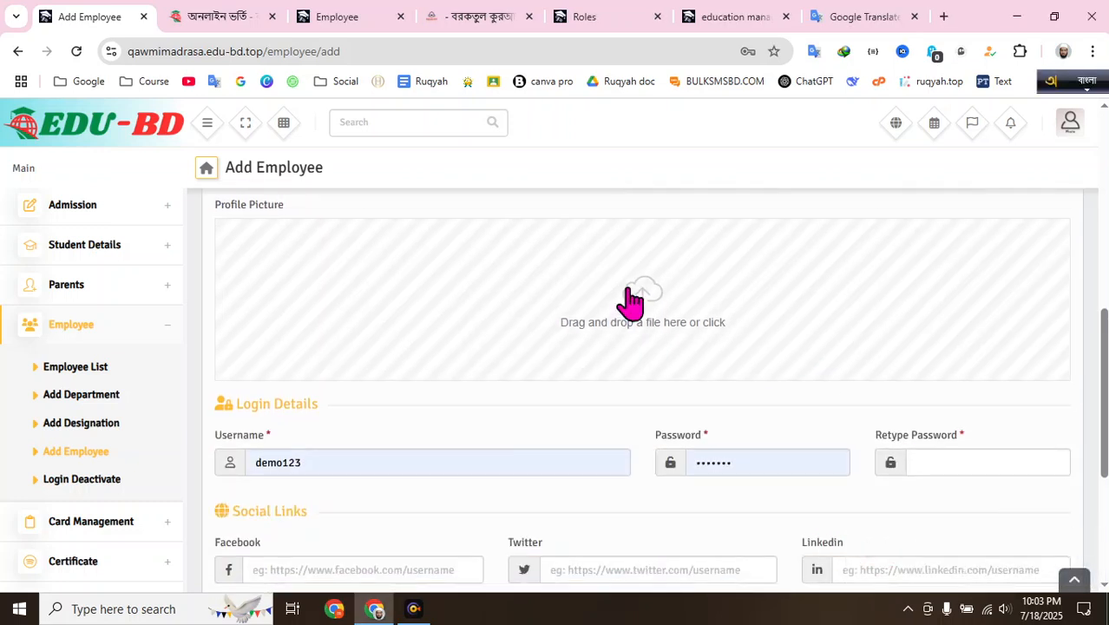
{"action": "scroll", "coordinate": [463, 341], "scroll_direction": "up", "scroll_amount": 5}
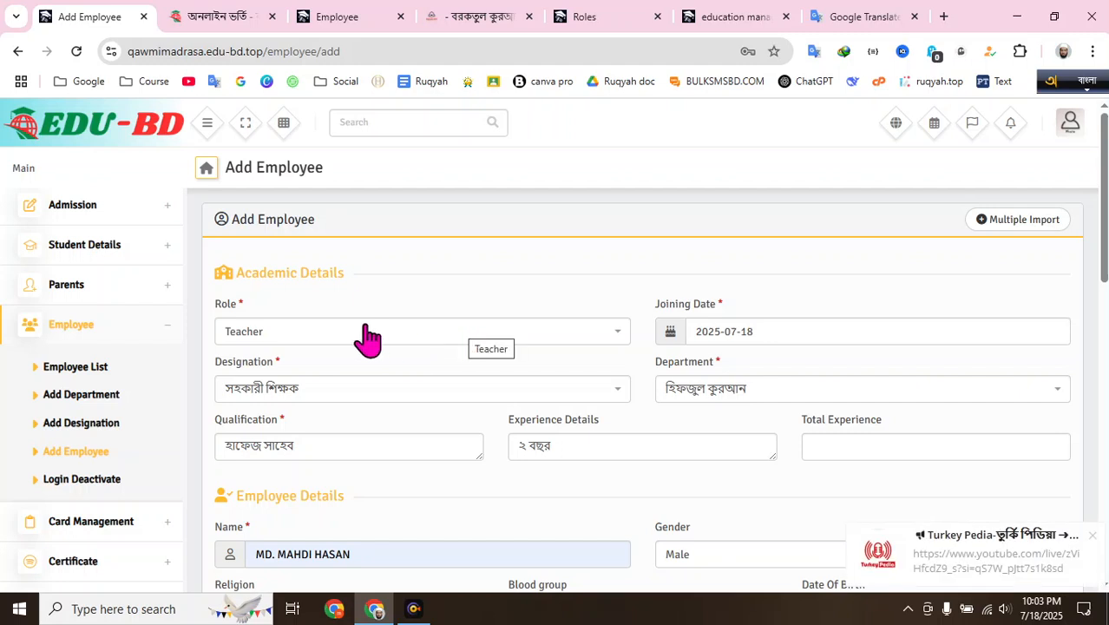
{"action": "left_click_drag", "start_coordinate": [244, 353], "coordinate": [361, 276]}
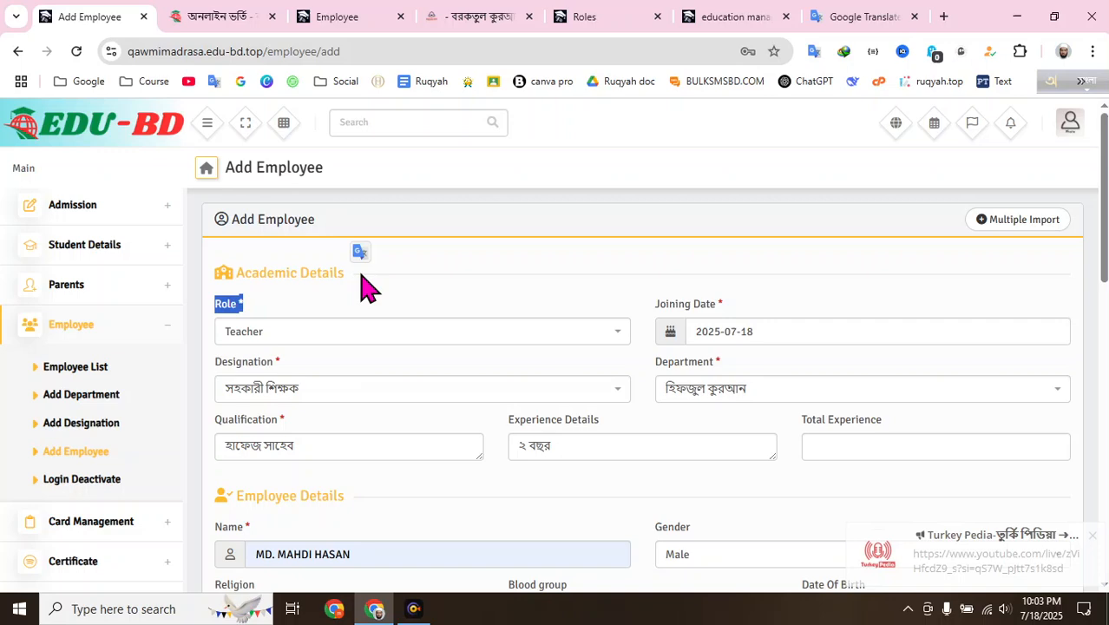
{"action": "left_click", "coordinate": [431, 285]}
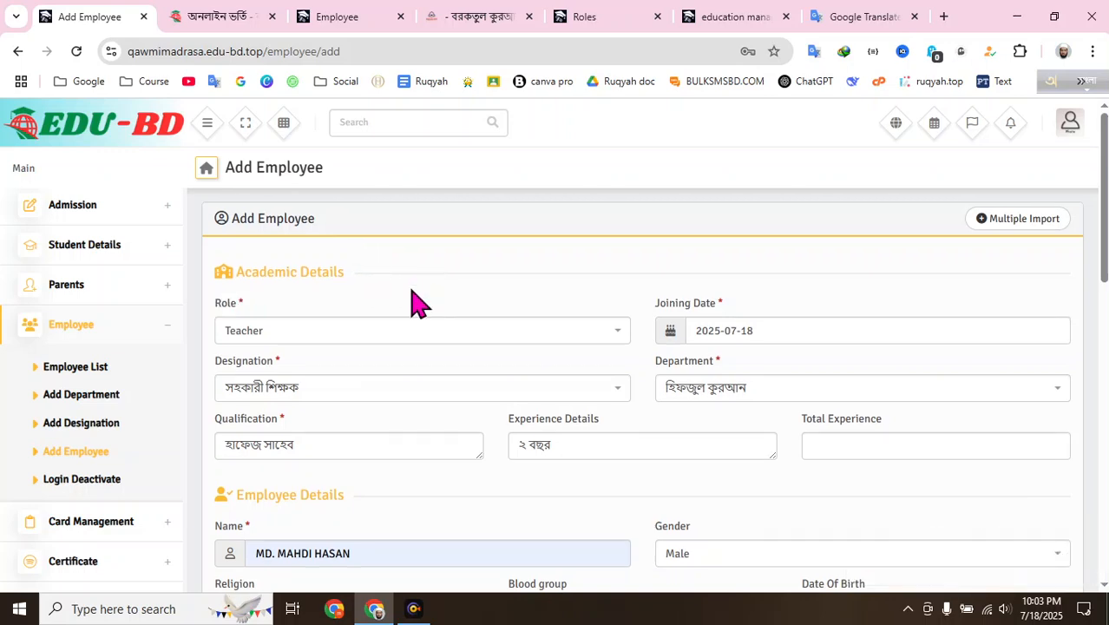
{"action": "scroll", "coordinate": [405, 287], "scroll_direction": "down", "scroll_amount": 2}
{"action": "scroll", "coordinate": [405, 285], "scroll_direction": "up", "scroll_amount": 2}
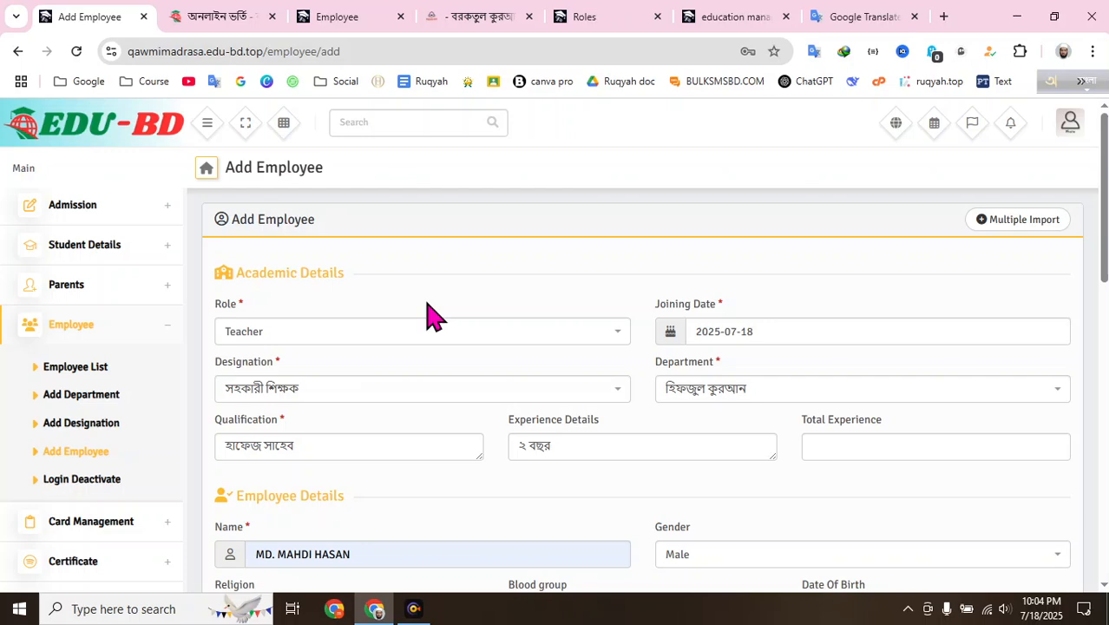
{"action": "scroll", "coordinate": [430, 317], "scroll_direction": "down", "scroll_amount": 6}
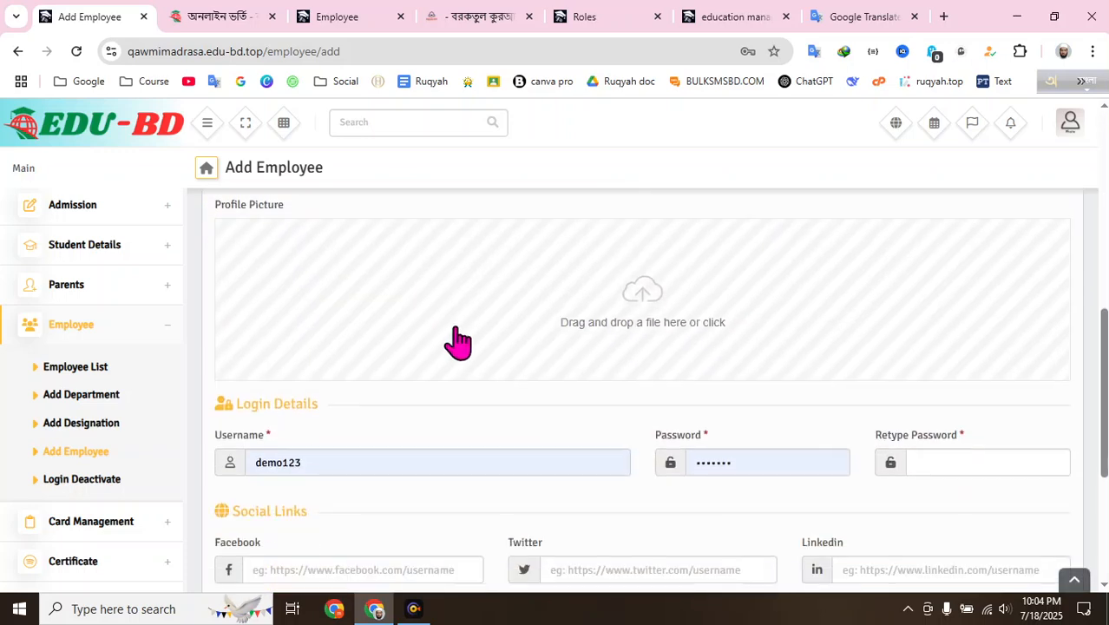
- Upload photo_2025-07-18_21-37-34.jpg from Downloads as the profile picture
{"action": "left_click", "coordinate": [658, 318]}
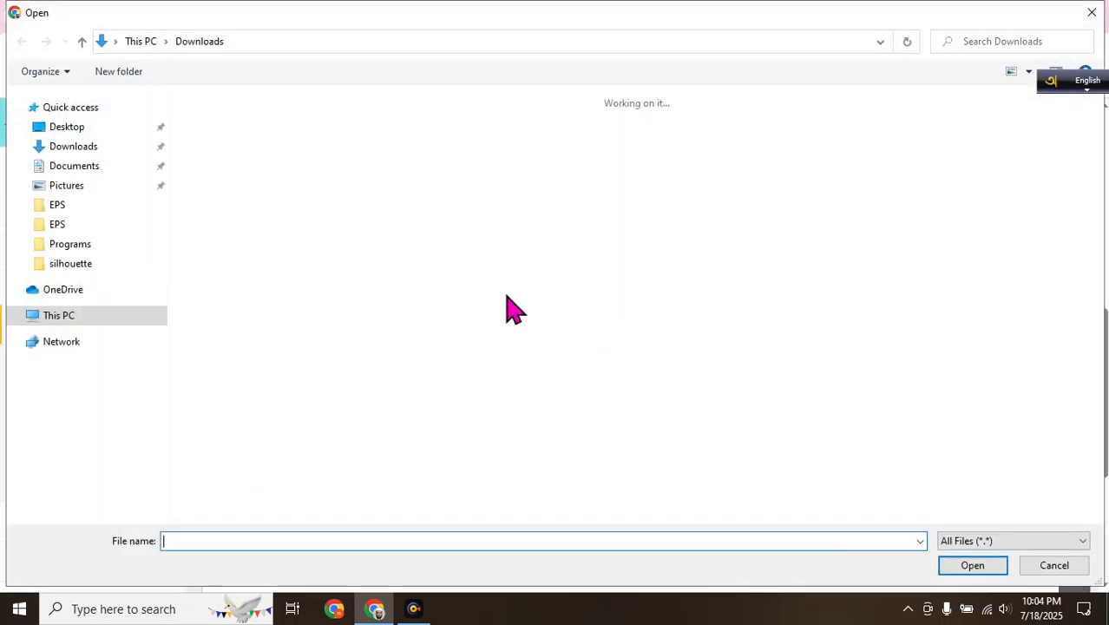
{"action": "left_click", "coordinate": [956, 565]}
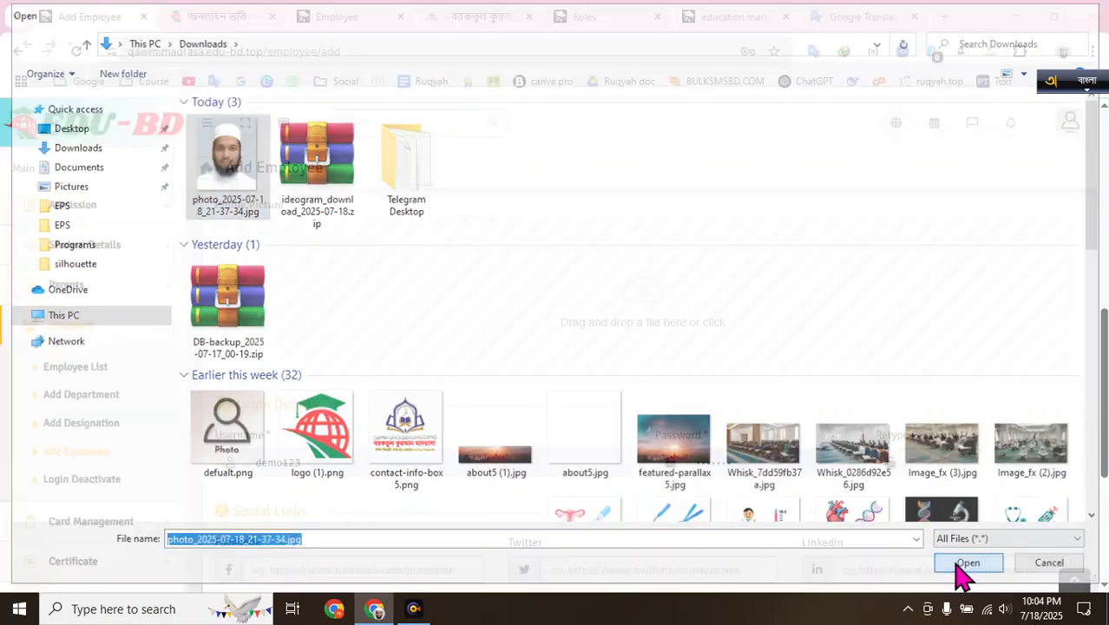
{"action": "scroll", "coordinate": [665, 373], "scroll_direction": "up", "scroll_amount": 1}
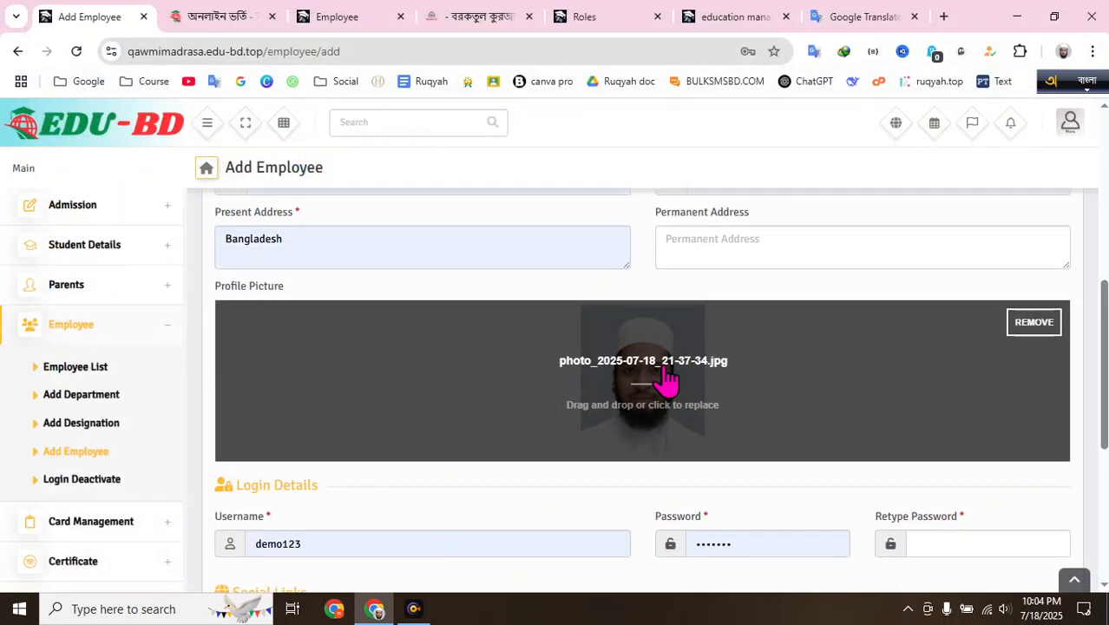
{"action": "scroll", "coordinate": [665, 347], "scroll_direction": "down", "scroll_amount": 3}
{"action": "double_click", "coordinate": [384, 294]}
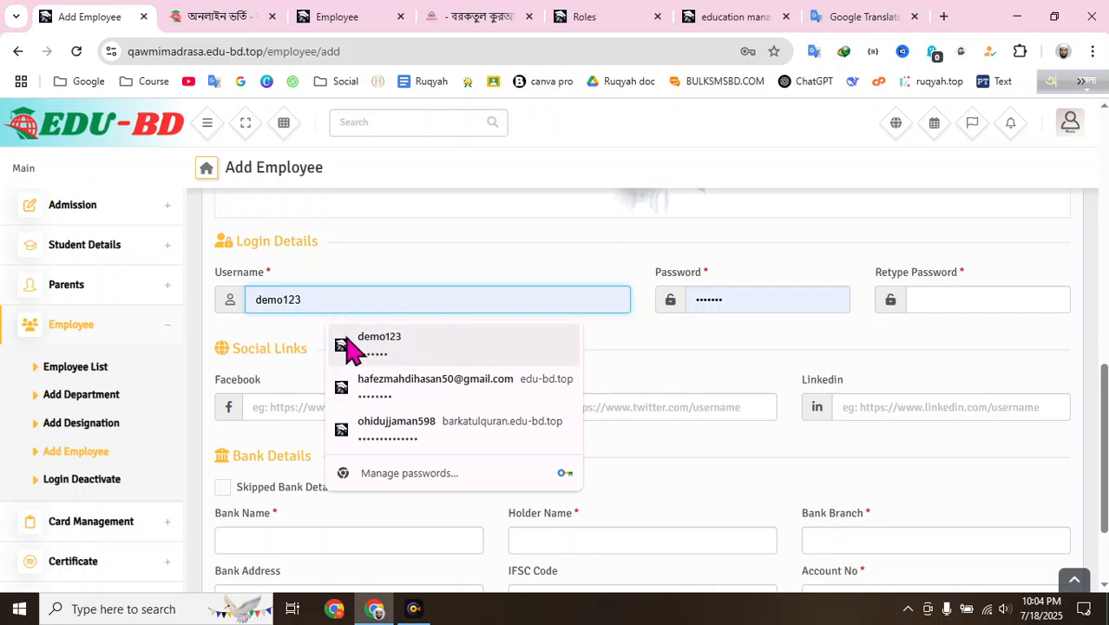
- Replace the username demo123 with 'teacher' in English input
{"action": "left_click", "coordinate": [349, 298]}
{"action": "left_click", "coordinate": [383, 260]}
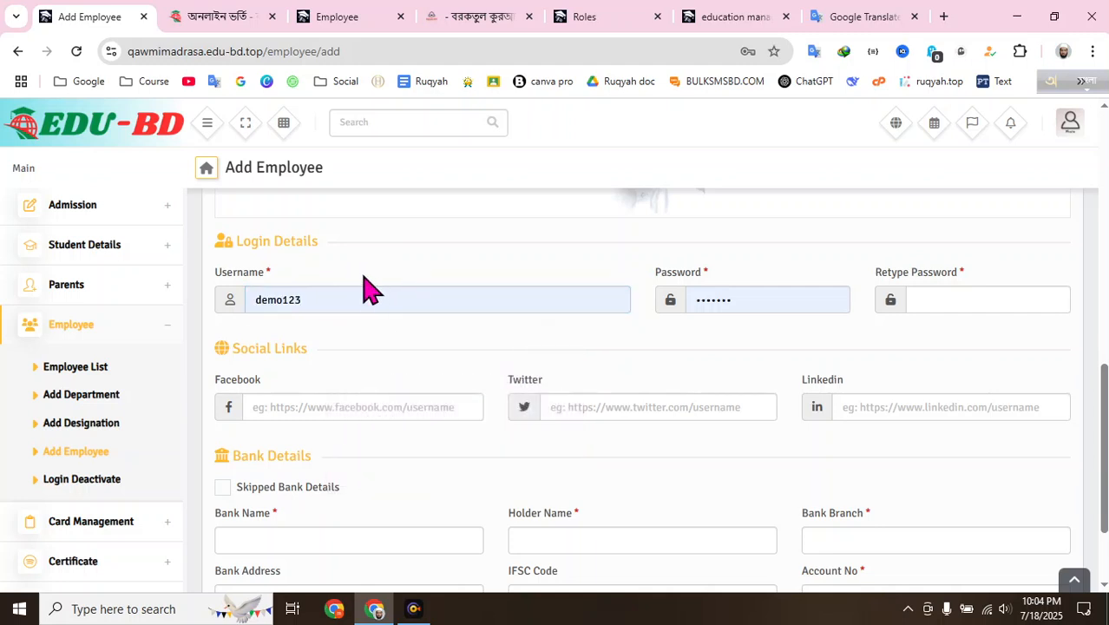
{"action": "double_click", "coordinate": [371, 290]}
{"action": "key", "text": "BackSpace"}
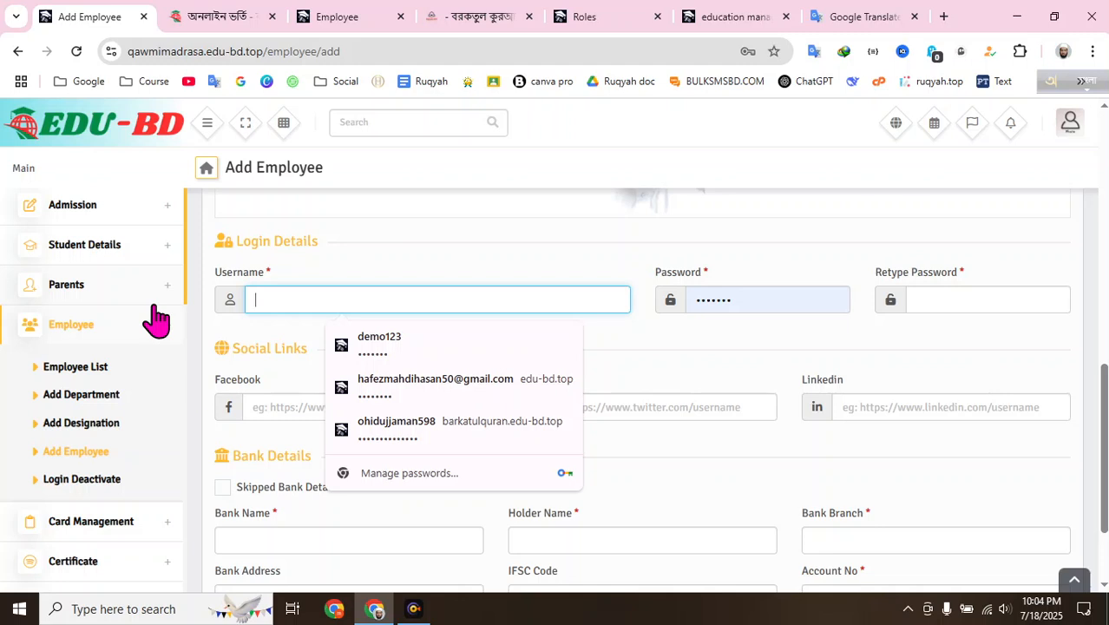
{"action": "type", "text": "ter"}
{"action": "key", "text": "BackSpace"}
{"action": "key", "text": "BackSpace"}
{"action": "key", "text": "BackSpace"}
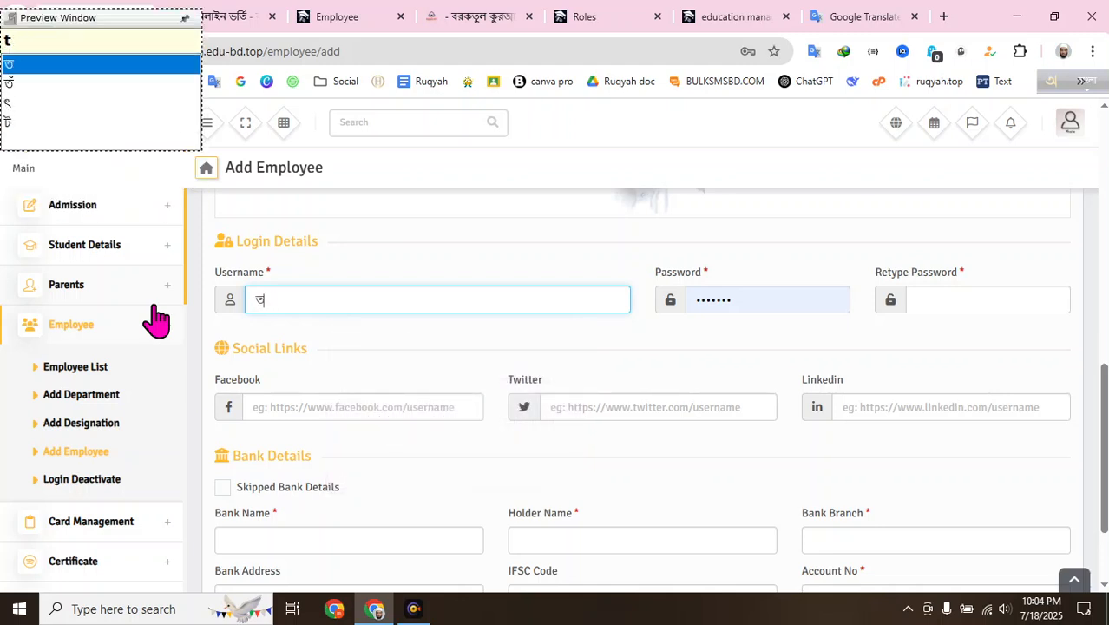
{"action": "key", "text": "F12"}
{"action": "type", "text": "te"}
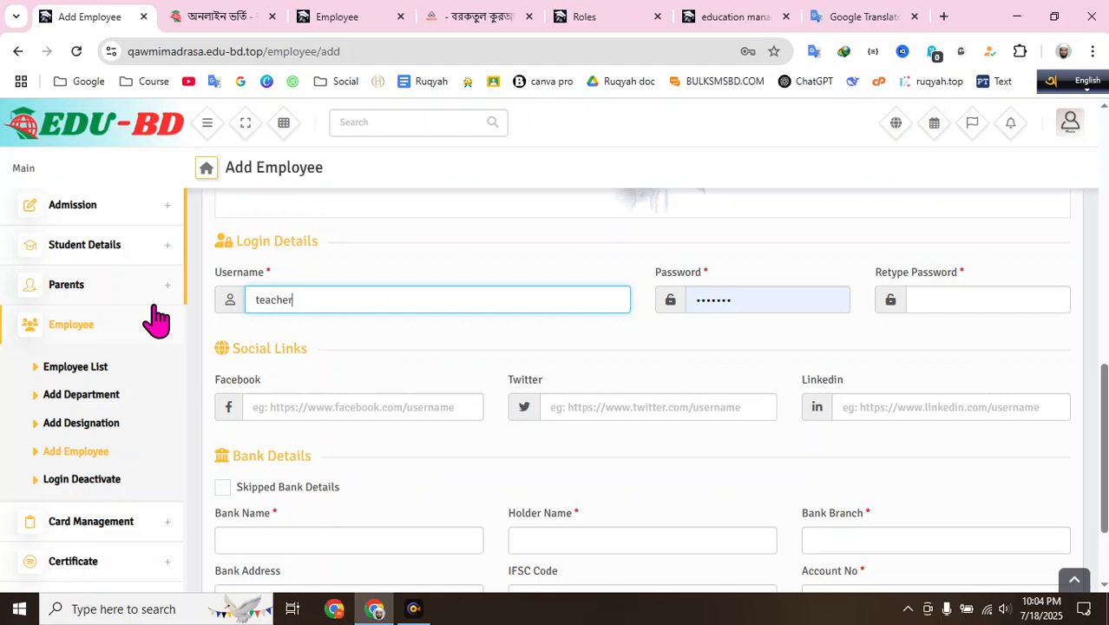
{"action": "type", "text": "acher"}
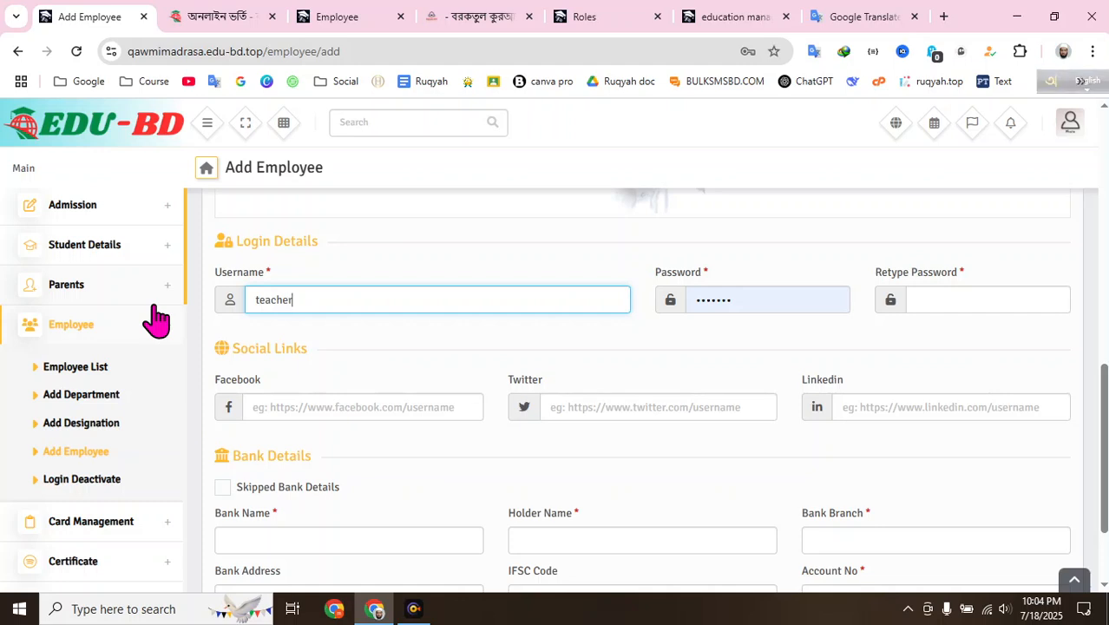
{"action": "left_click_drag", "start_coordinate": [314, 300], "coordinate": [210, 315]}
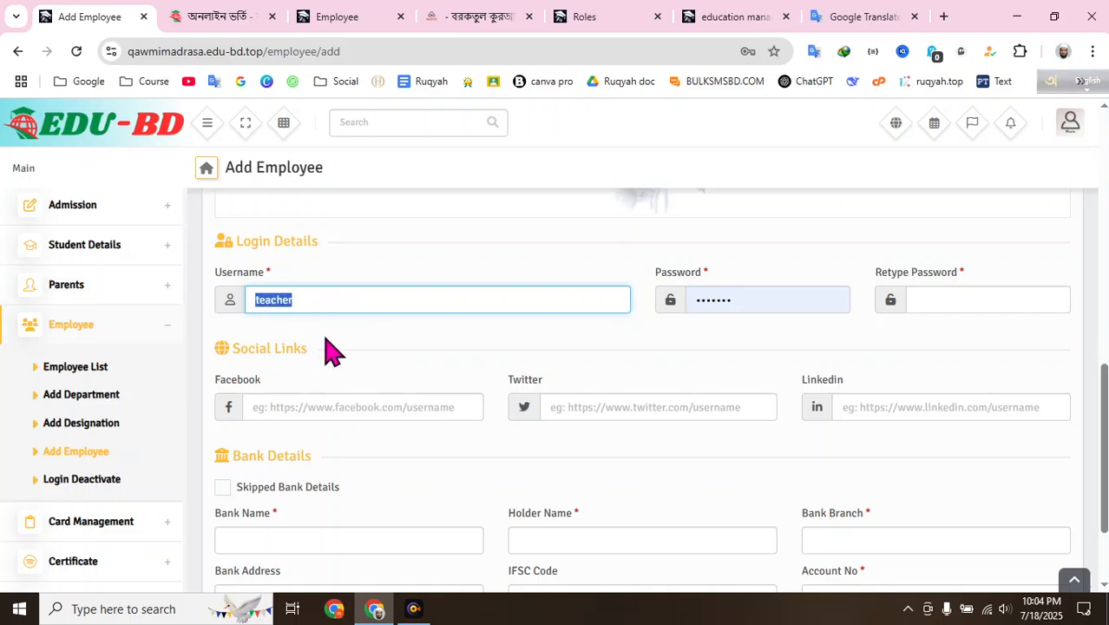
- Enter the account password again in the Retype Password field
{"action": "left_click", "coordinate": [767, 297]}
{"action": "left_click_drag", "start_coordinate": [767, 297], "coordinate": [572, 298]}
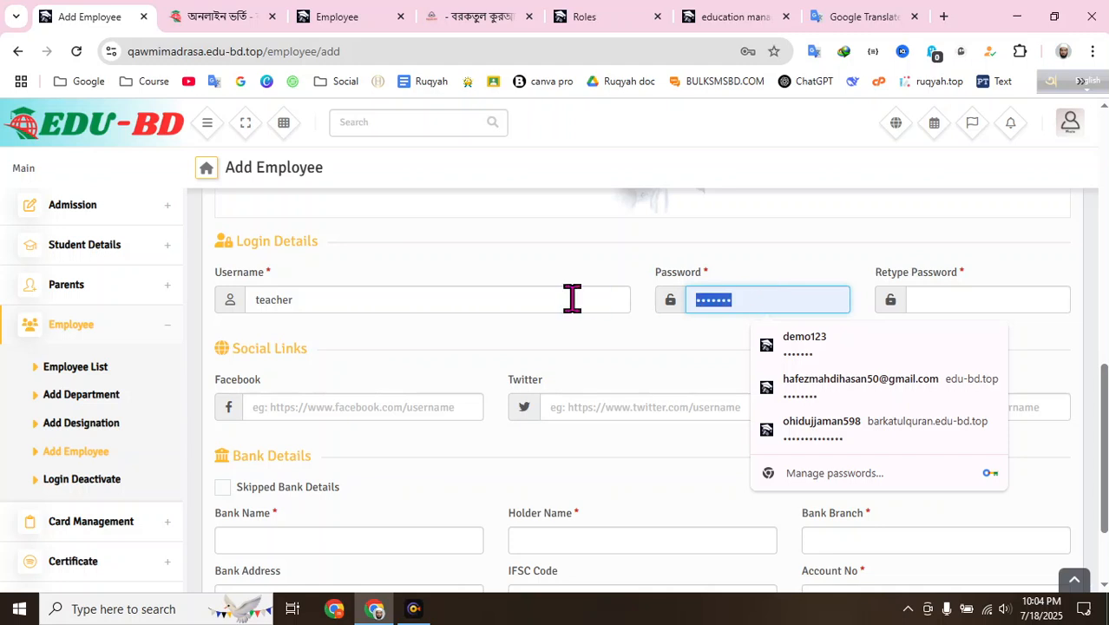
{"action": "left_click", "coordinate": [944, 301]}
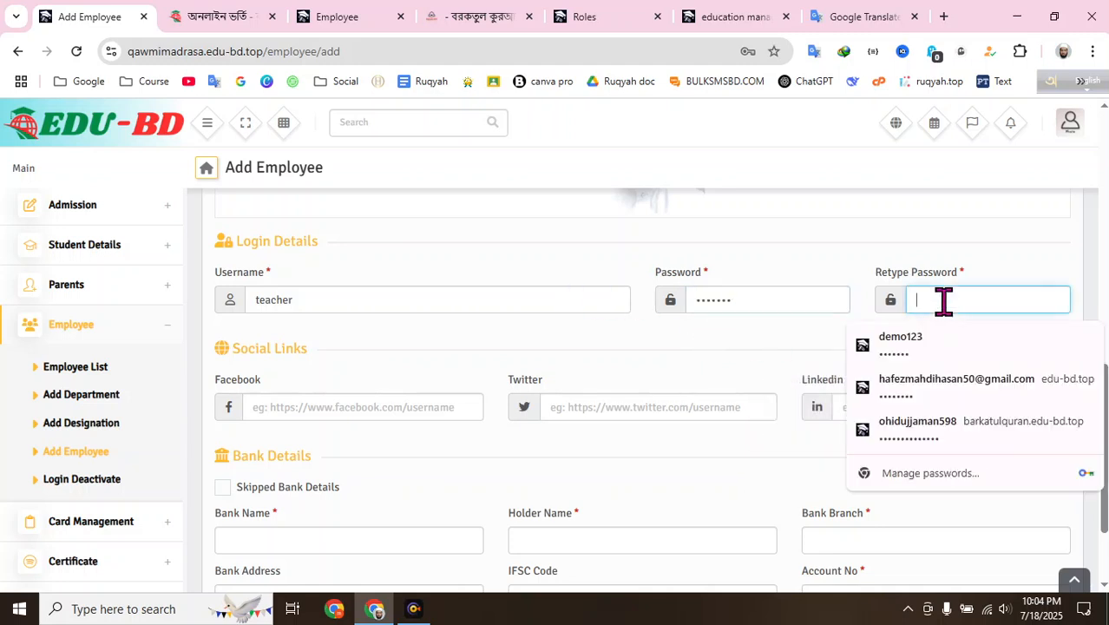
{"action": "type", "text": "1234567"}
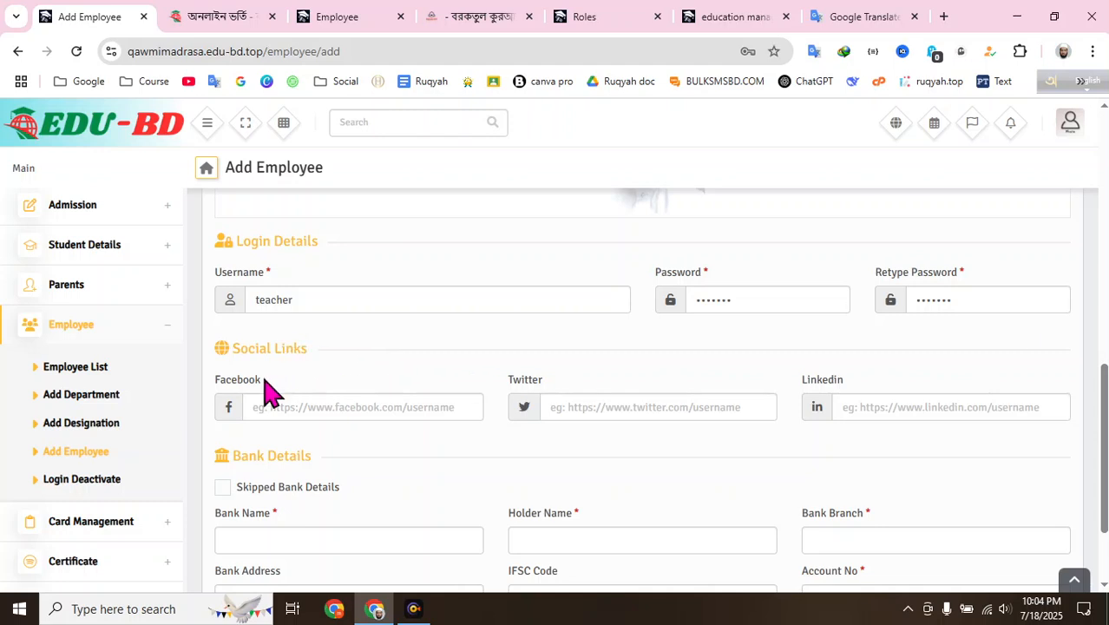
{"action": "scroll", "coordinate": [700, 337], "scroll_direction": "down", "scroll_amount": 1}
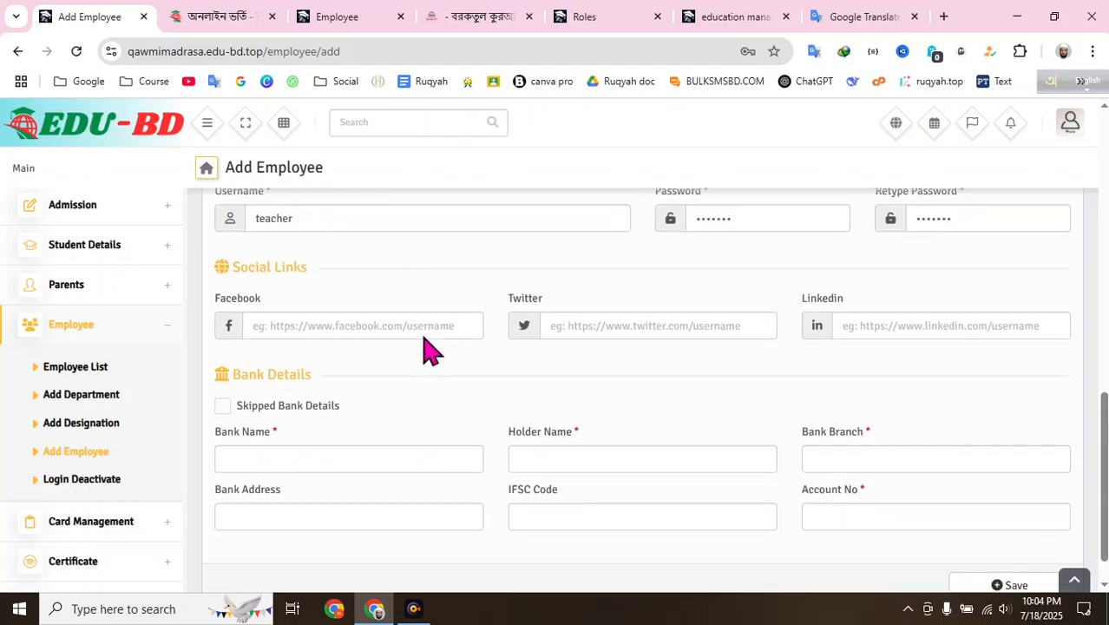
{"action": "scroll", "coordinate": [377, 364], "scroll_direction": "down", "scroll_amount": 1}
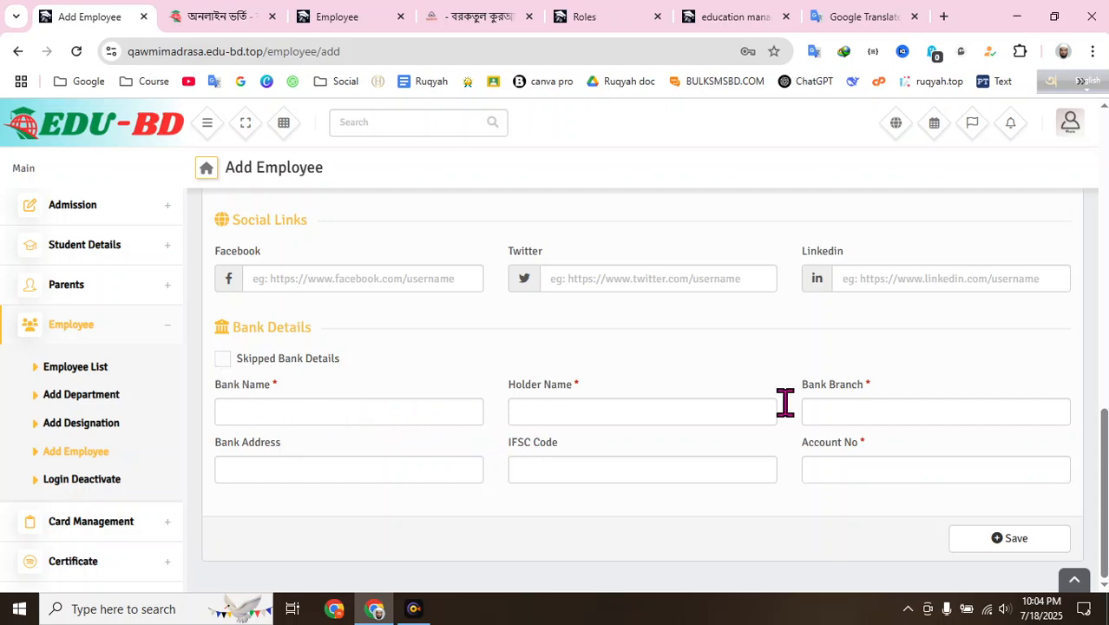
- Skip bank details, save the new teacher, and go to the Employee List
{"action": "left_click", "coordinate": [222, 360]}
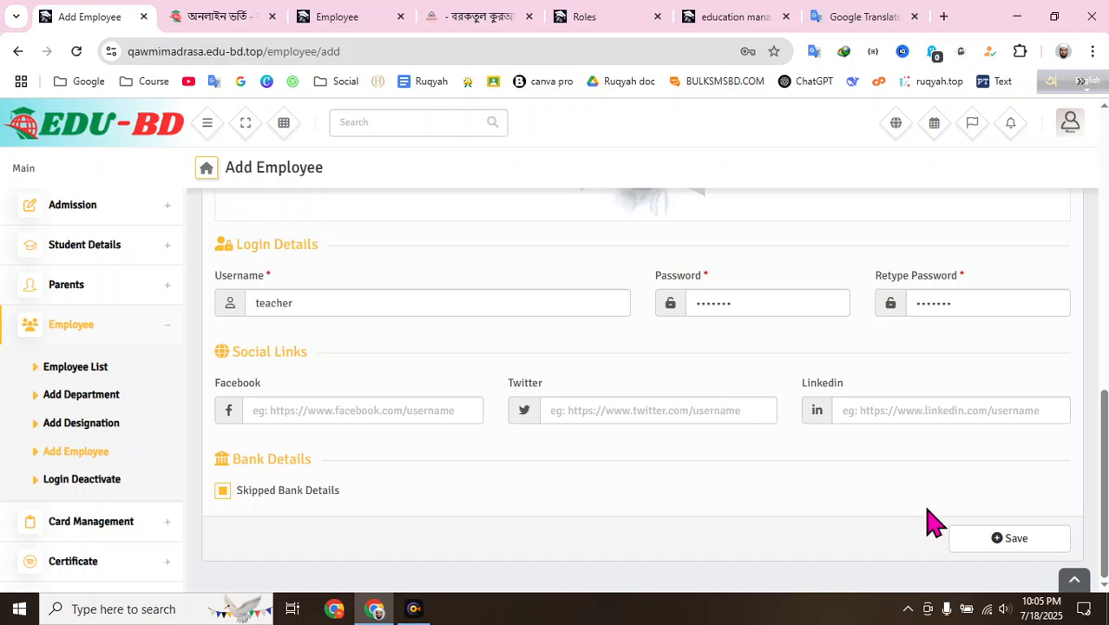
{"action": "left_click", "coordinate": [1015, 539]}
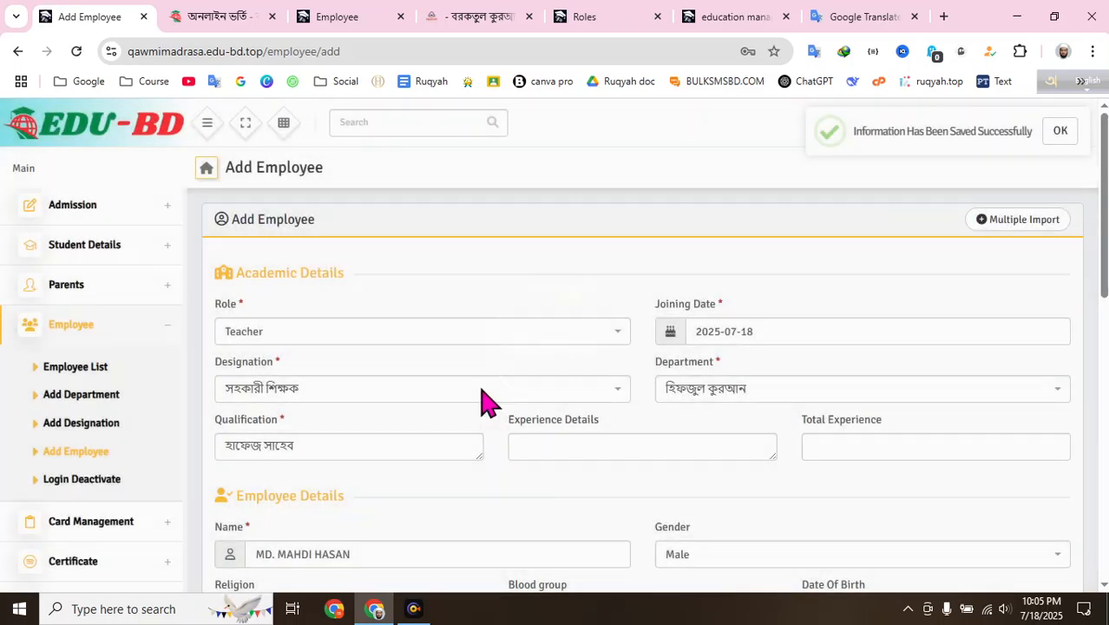
{"action": "scroll", "coordinate": [477, 283], "scroll_direction": "down", "scroll_amount": 2}
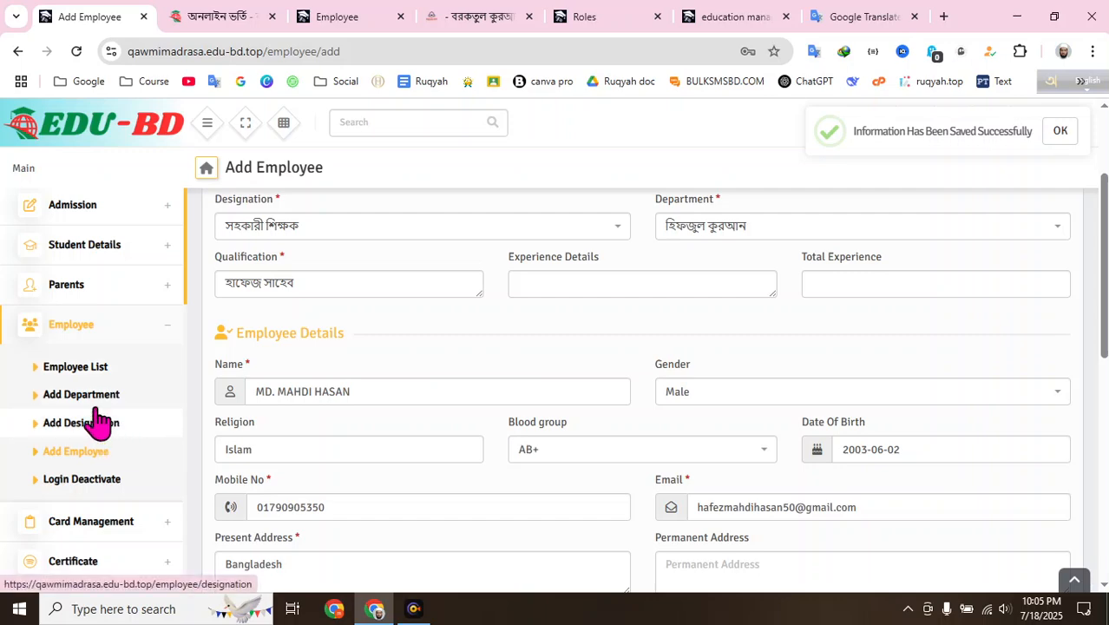
{"action": "left_click", "coordinate": [110, 375]}
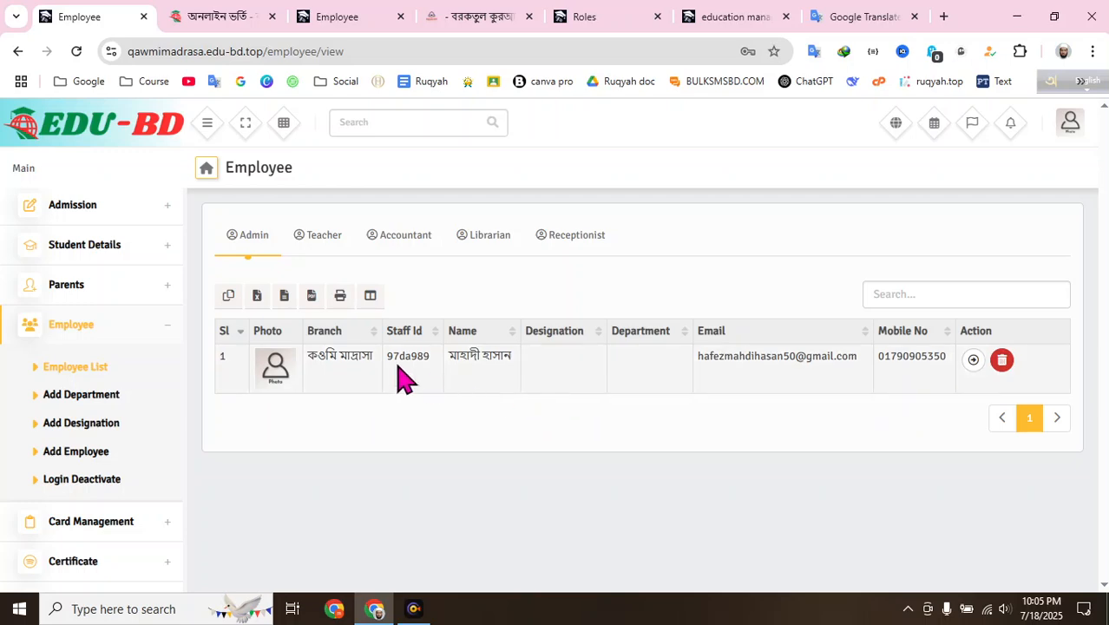
- Show the Teacher tab of the Employee list and collapse the Employee sidebar section
{"action": "left_click", "coordinate": [324, 235]}
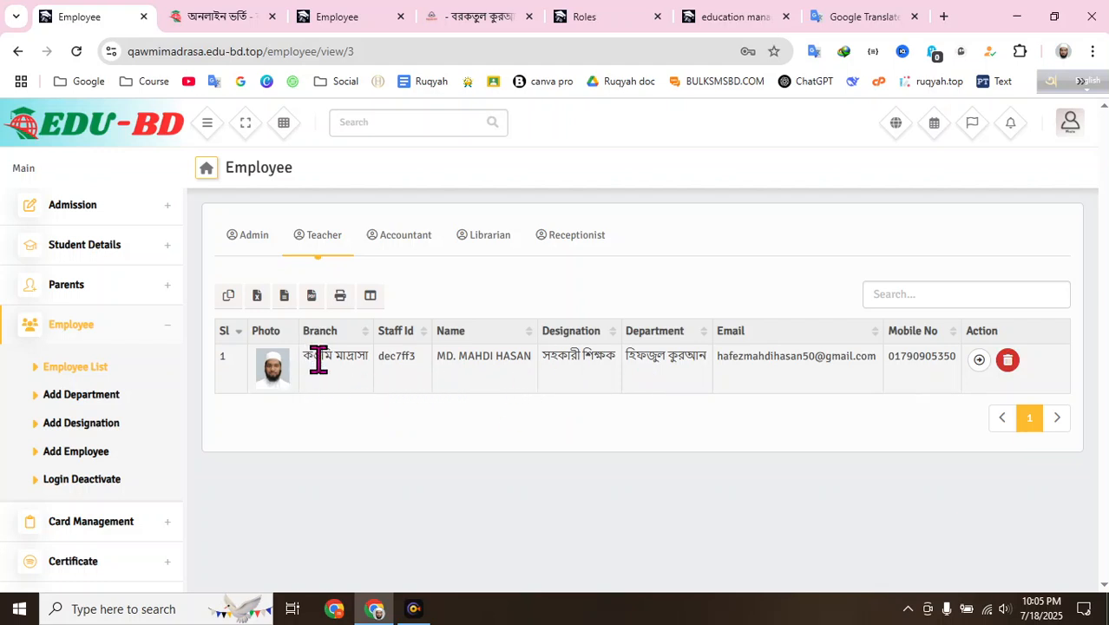
{"action": "left_click", "coordinate": [408, 366]}
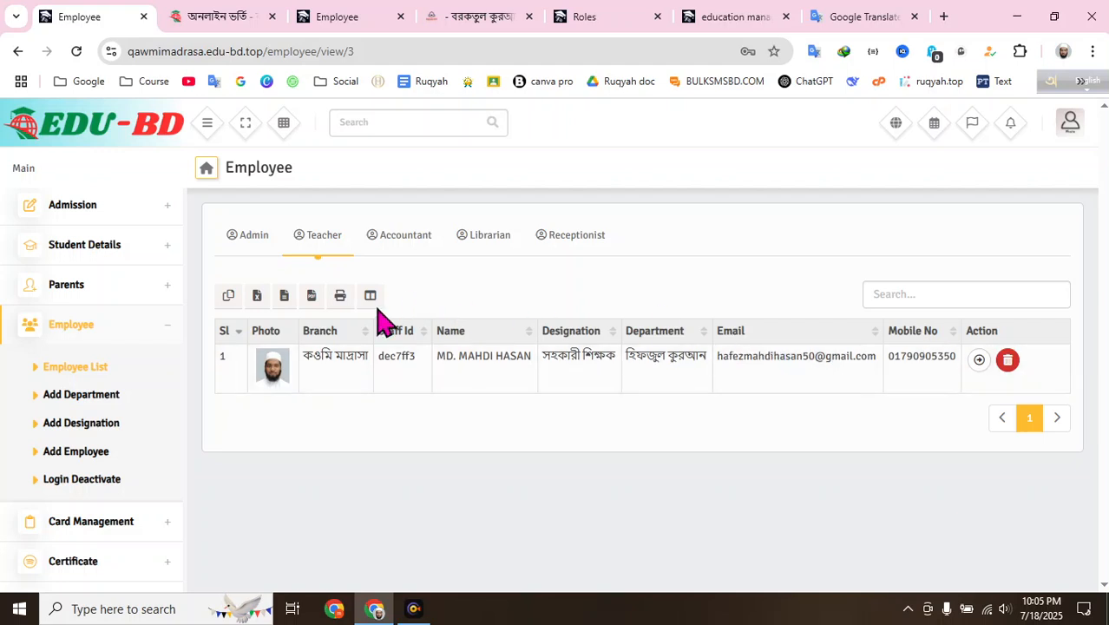
{"action": "left_click", "coordinate": [171, 324]}
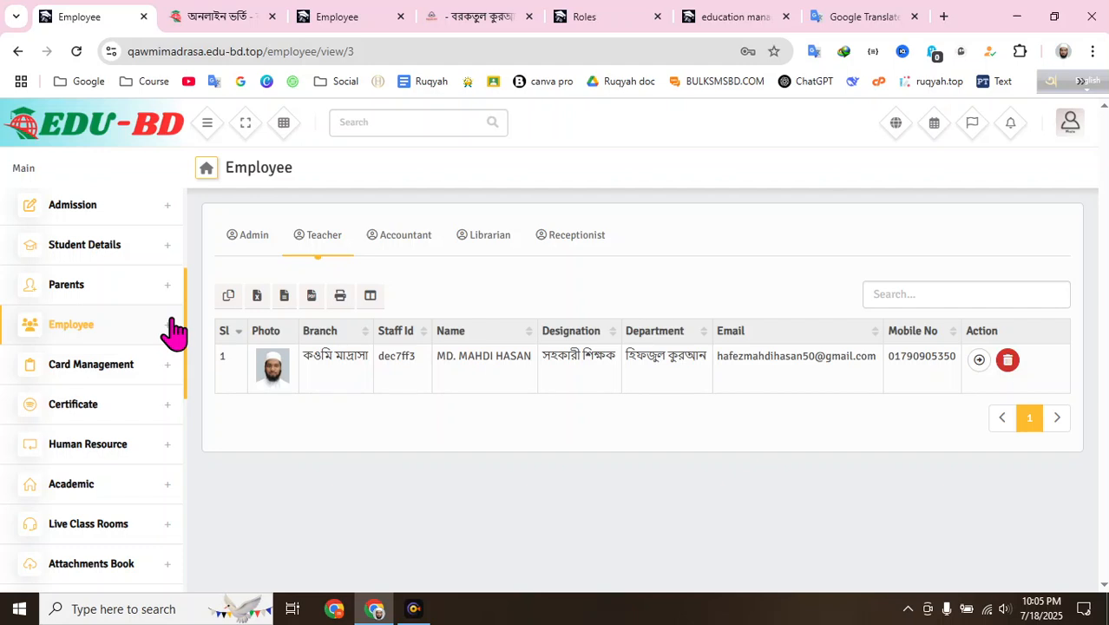